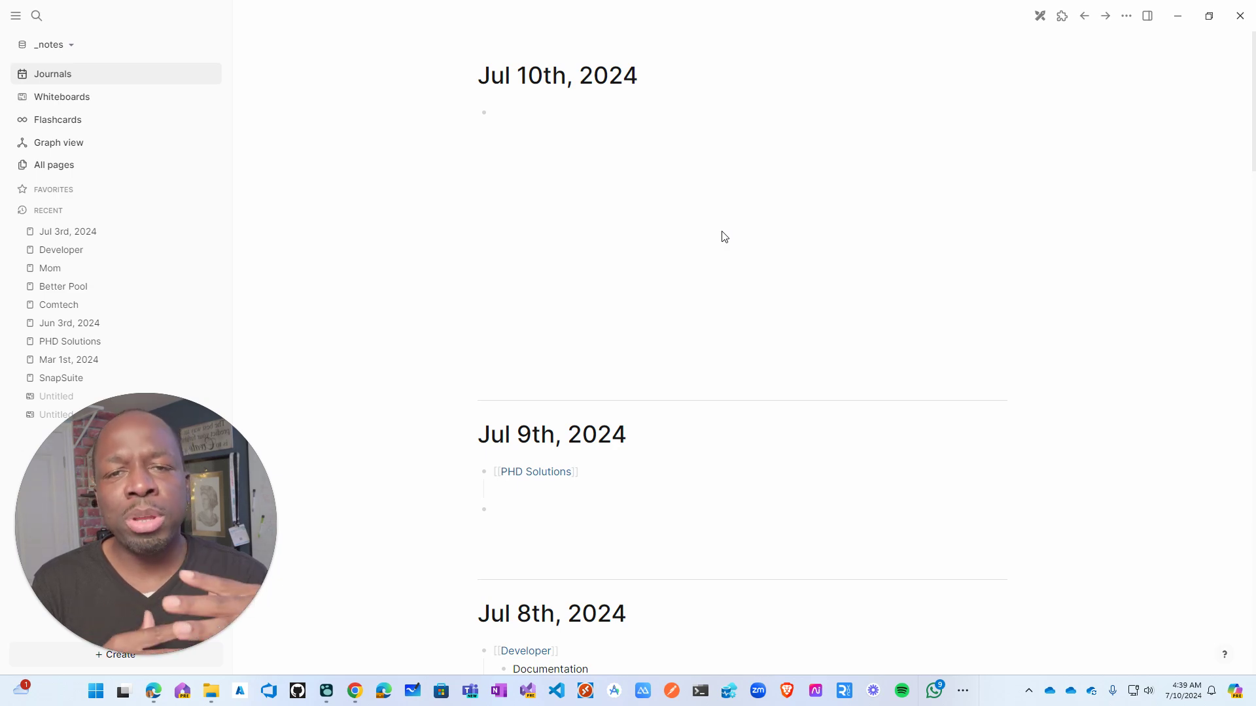
- Switch to OneNote and look through the 2024 - SnapSuite notebook and the 2023 and 2022 personal notebooks
click(499, 691)
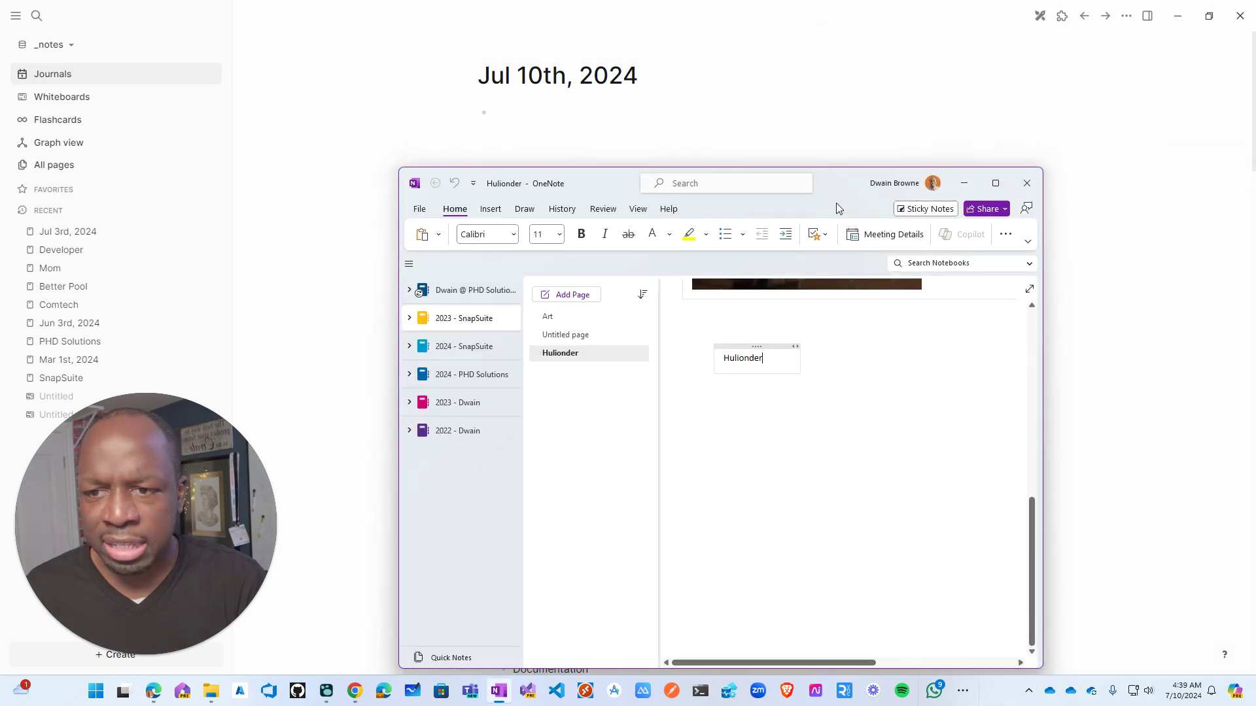
drag(614, 190, 637, 74)
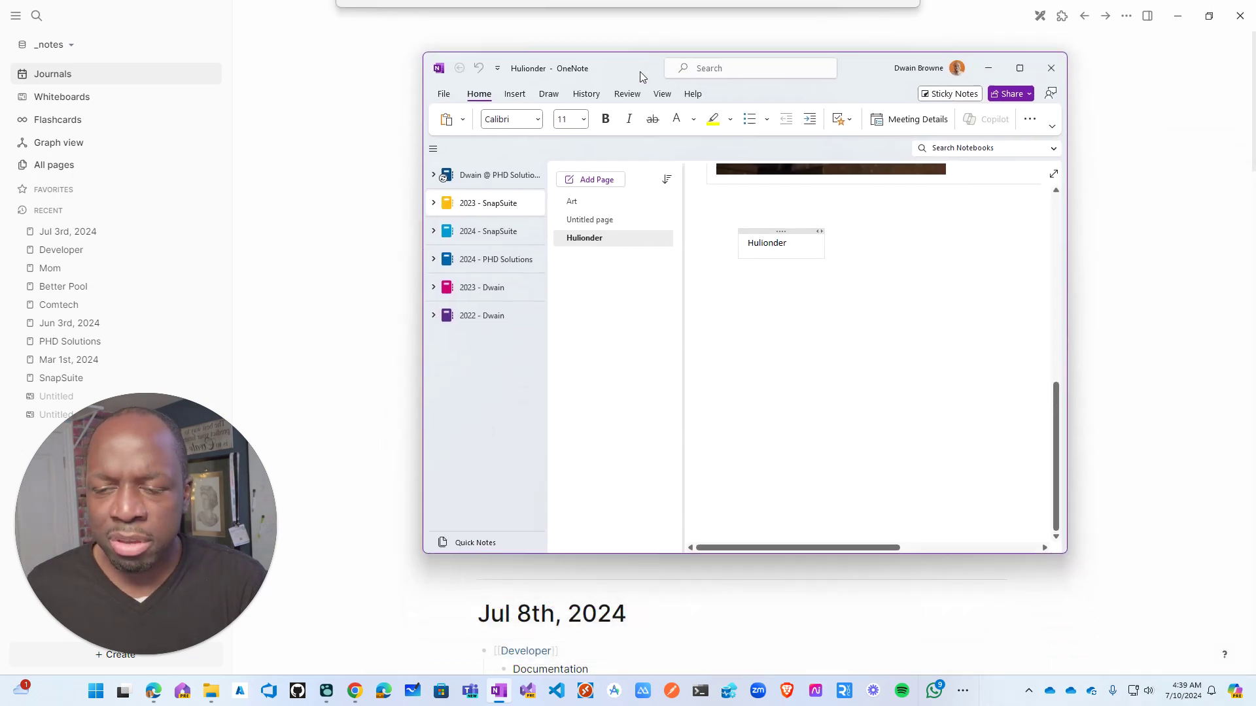
click(492, 231)
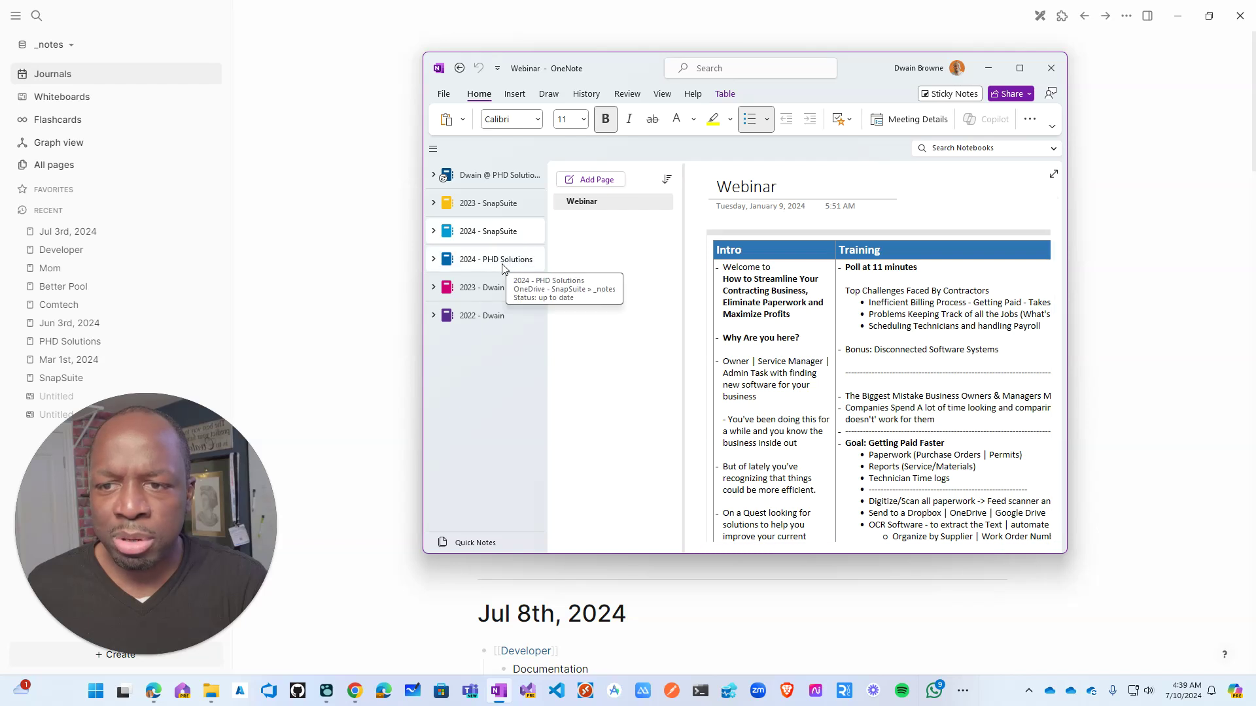
click(478, 292)
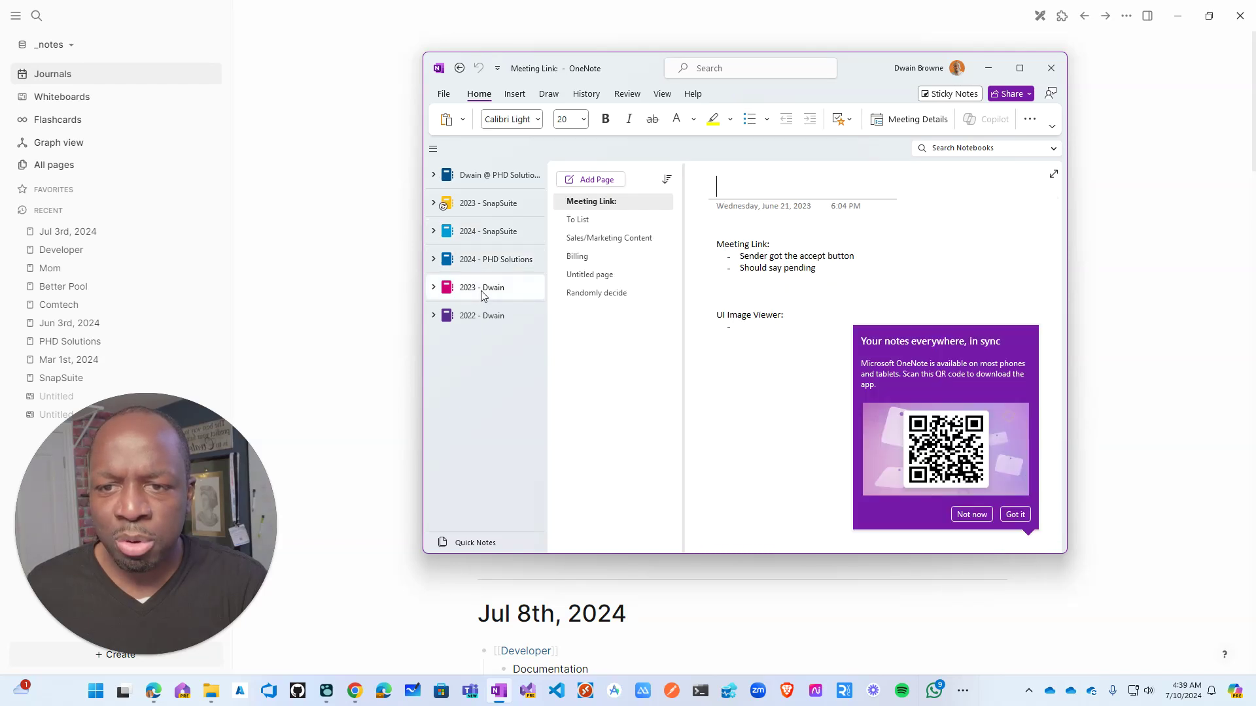
click(487, 318)
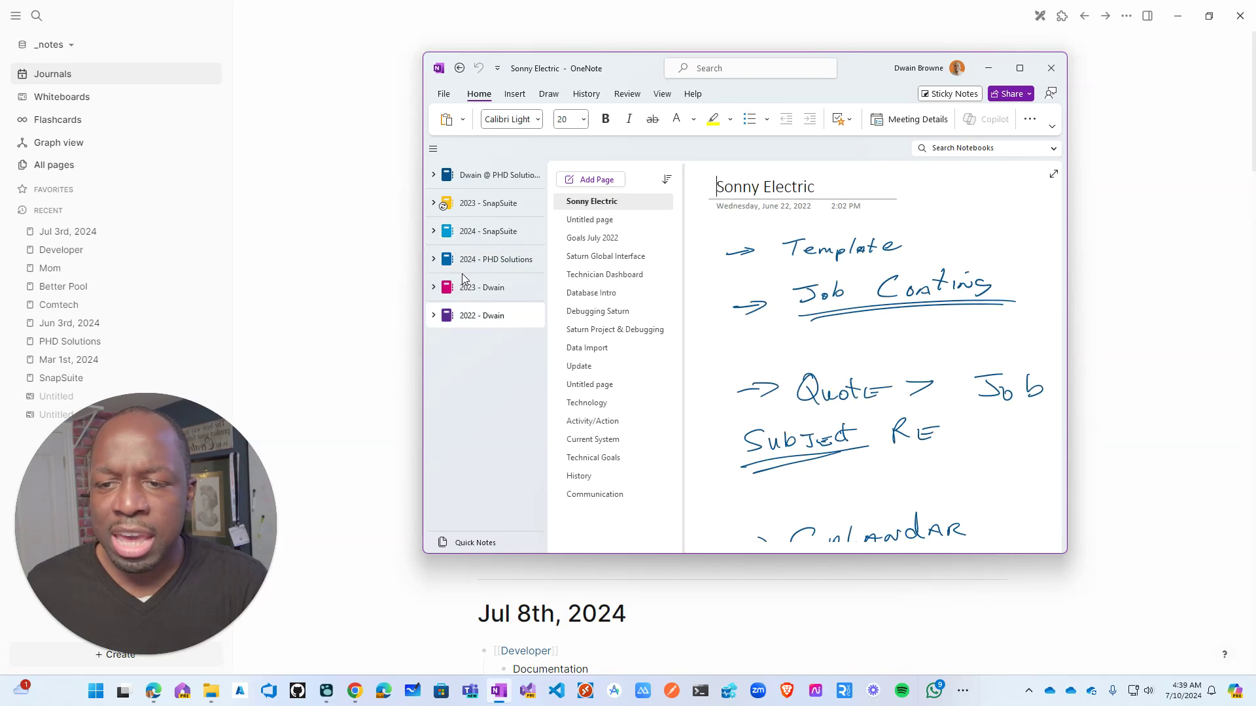
- Expand the 2022 personal notebook and examine its section list and the handwritten Sonny Electric page in a wider window
click(432, 321)
scroll(483, 327, down, 2)
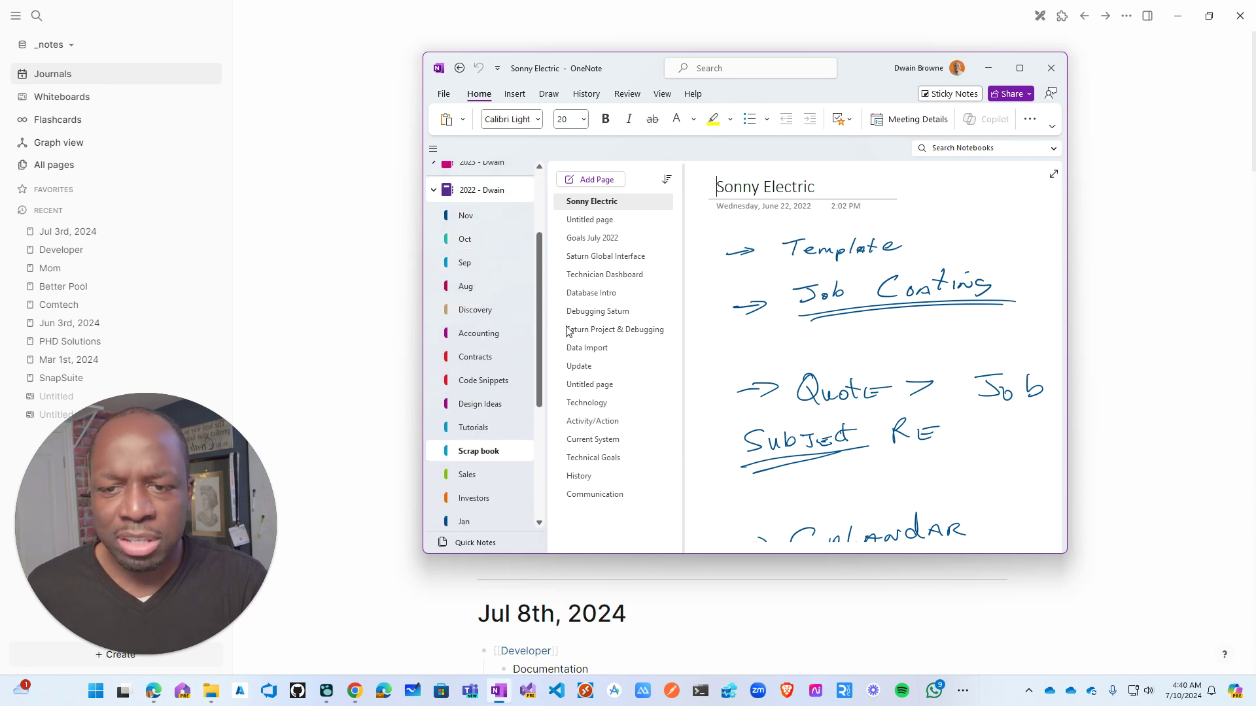
drag(880, 70, 916, 64)
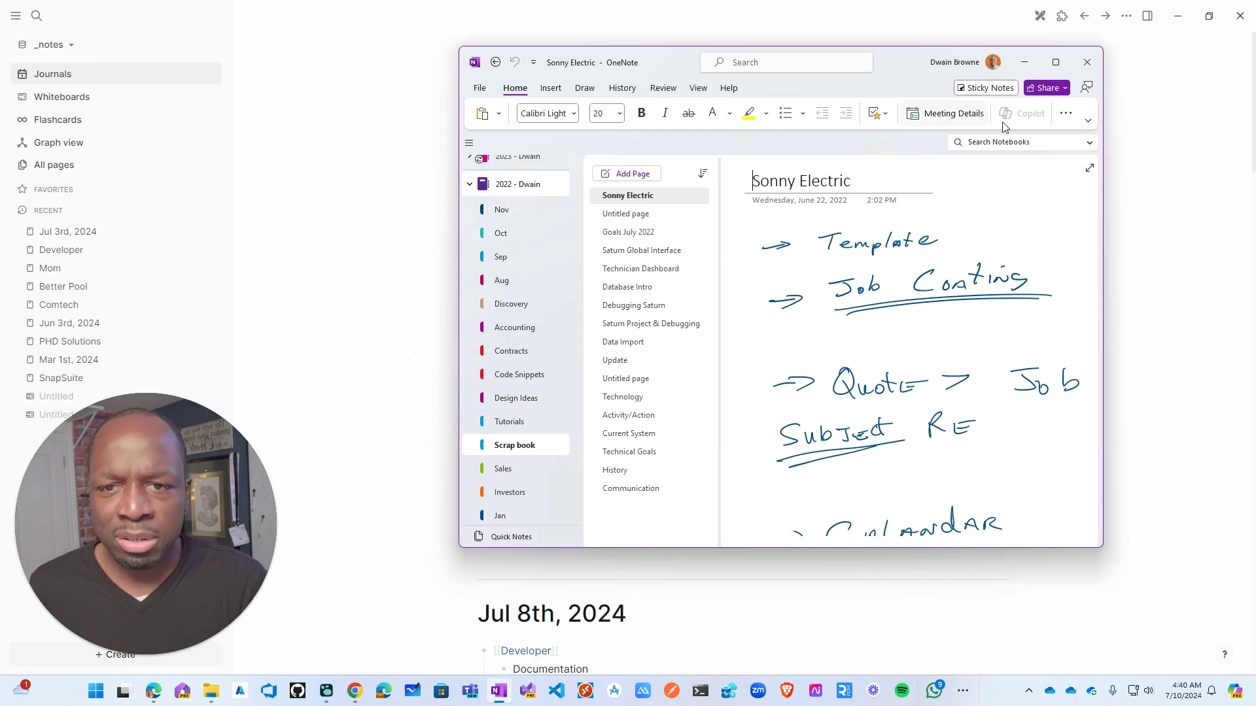
drag(1110, 187, 1243, 187)
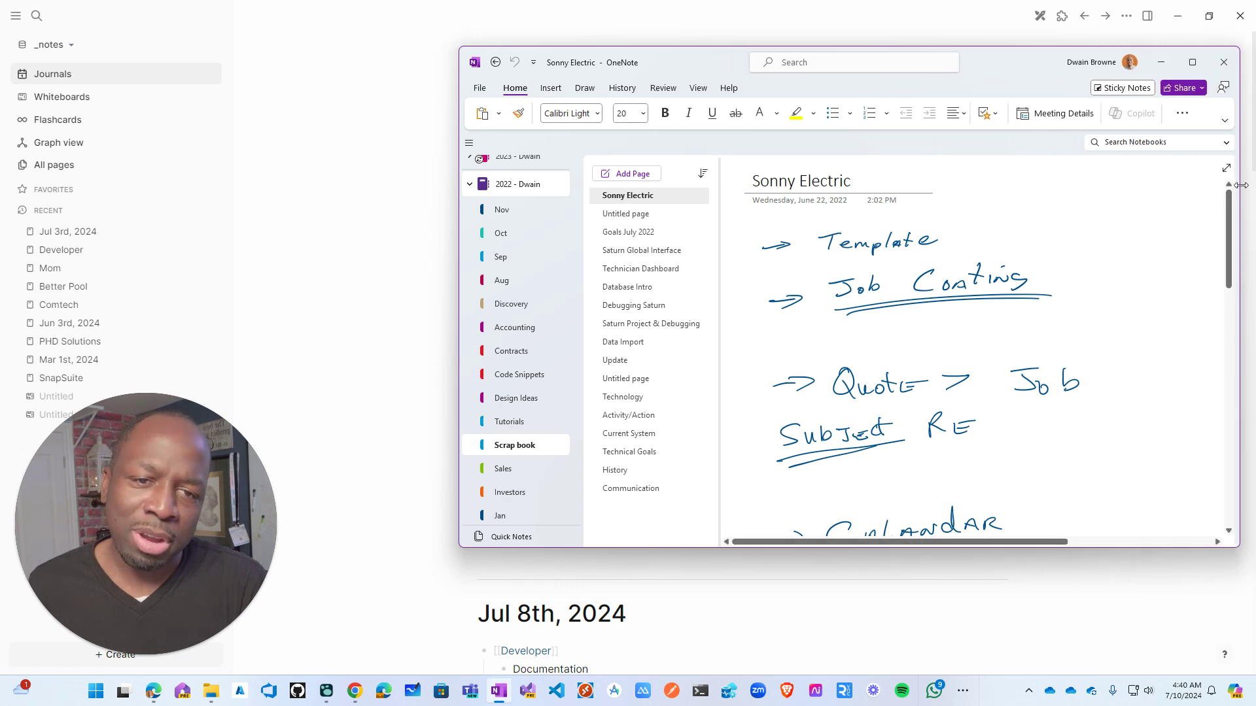
scroll(873, 288, down, 10)
scroll(873, 288, up, 5)
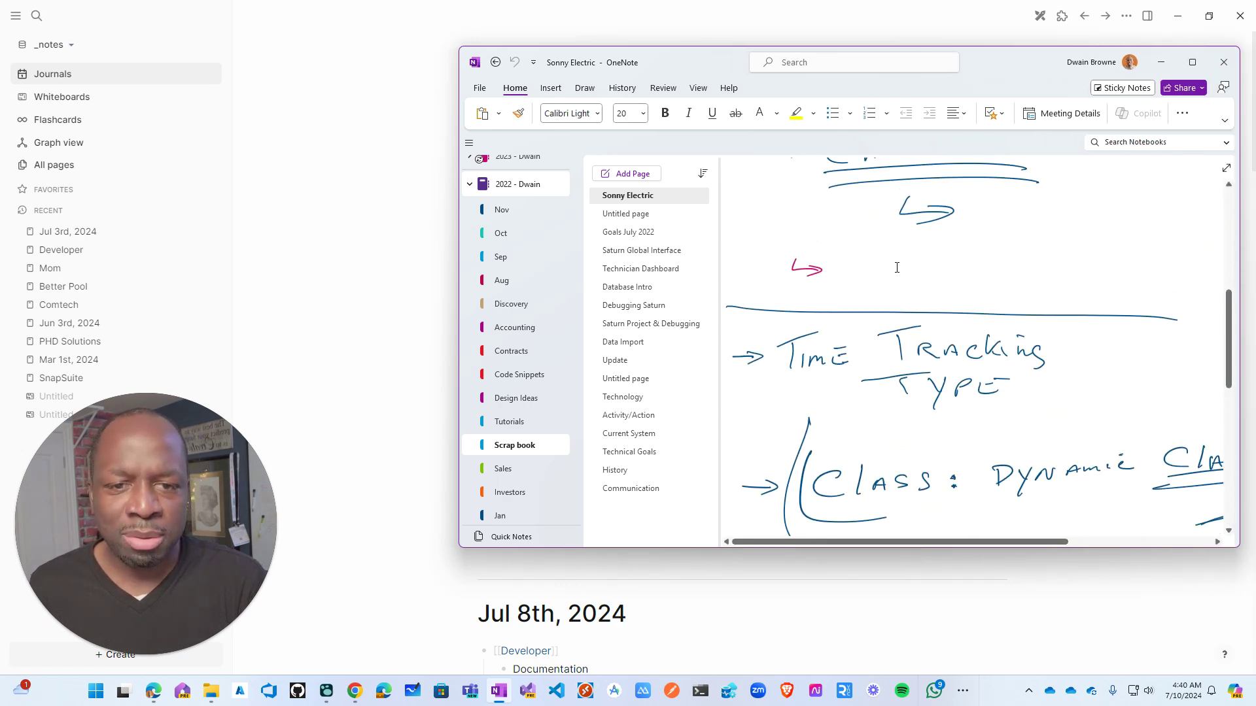
scroll(509, 378, down, 5)
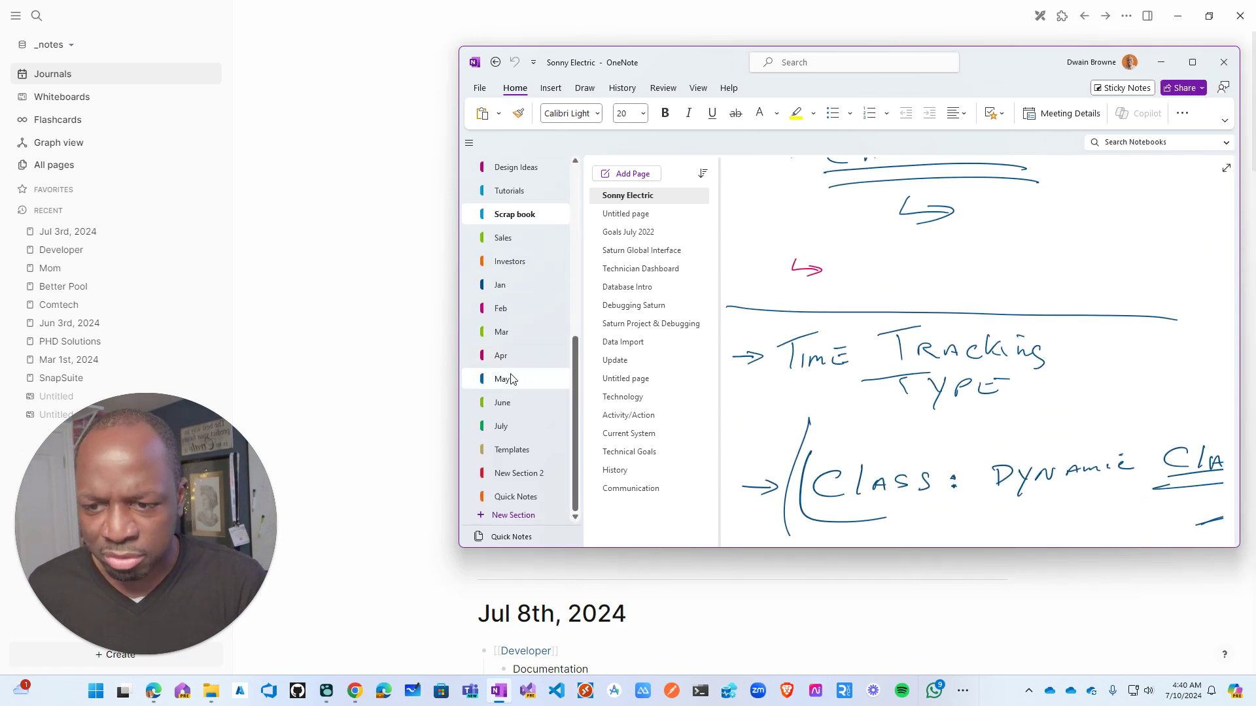
scroll(511, 378, up, 4)
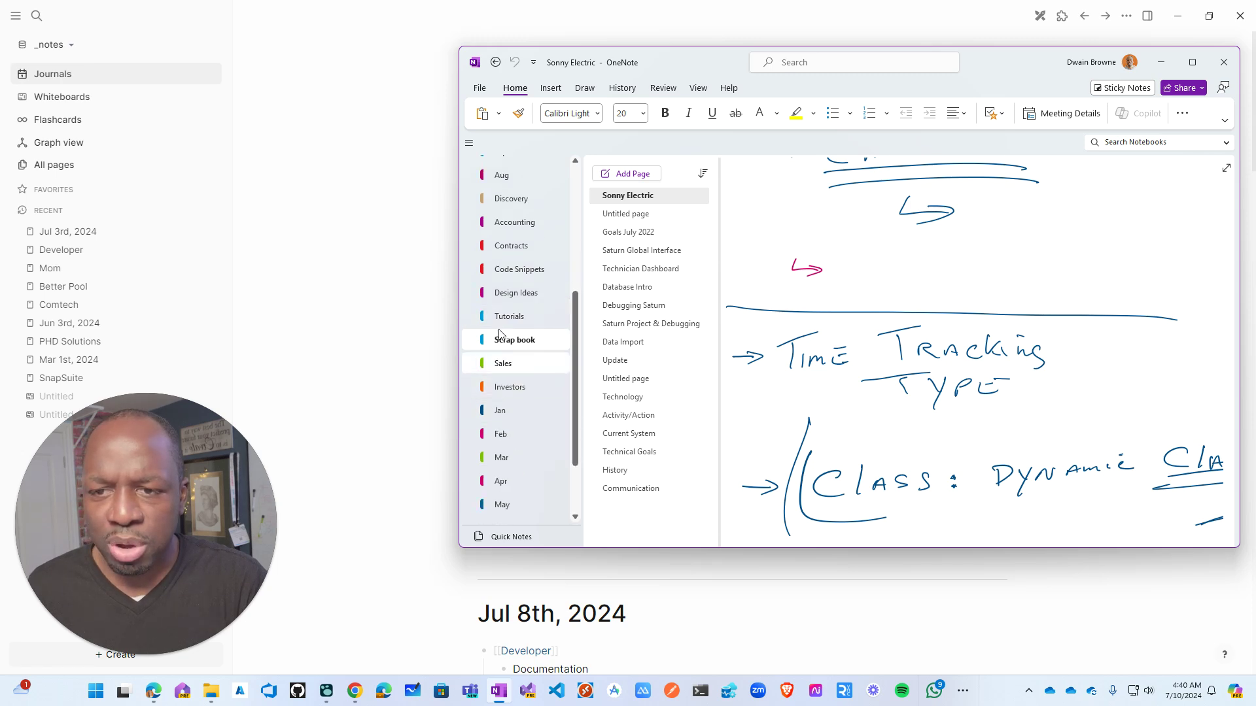
scroll(491, 323, up, 3)
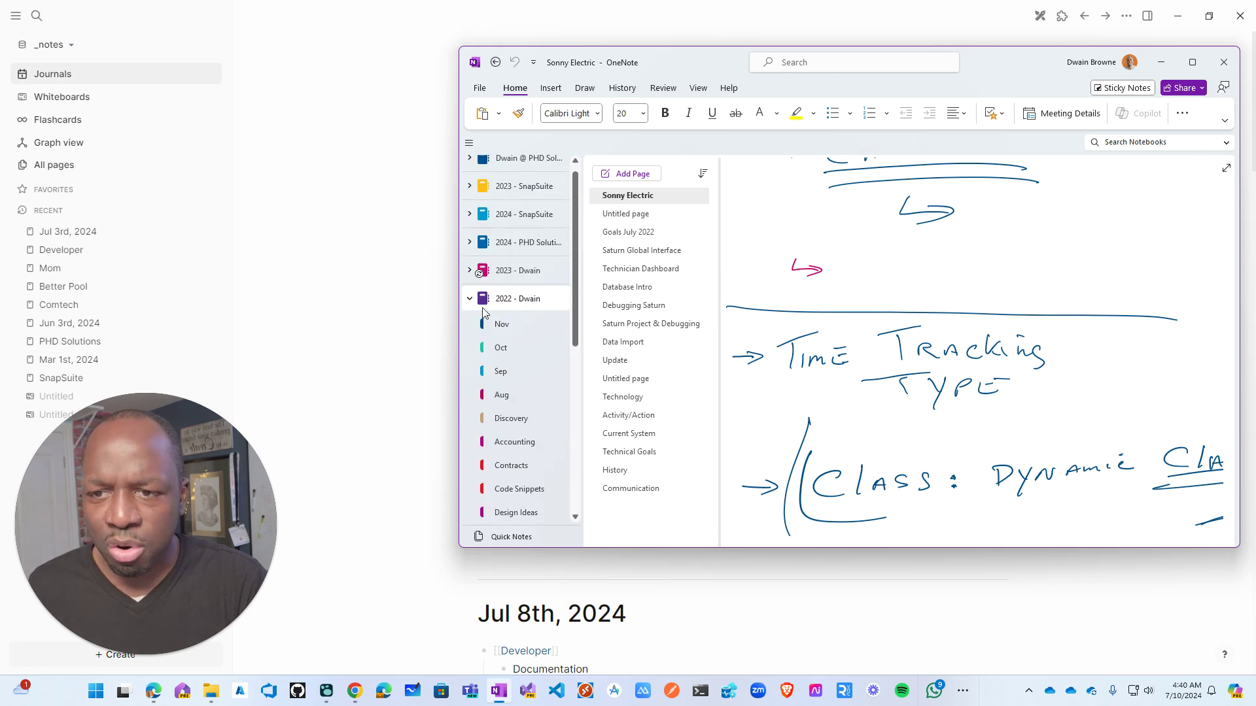
- View the Sep section of the 2022 notebook, and return to the earlier daily entries in the Logseq journal
click(502, 349)
click(507, 378)
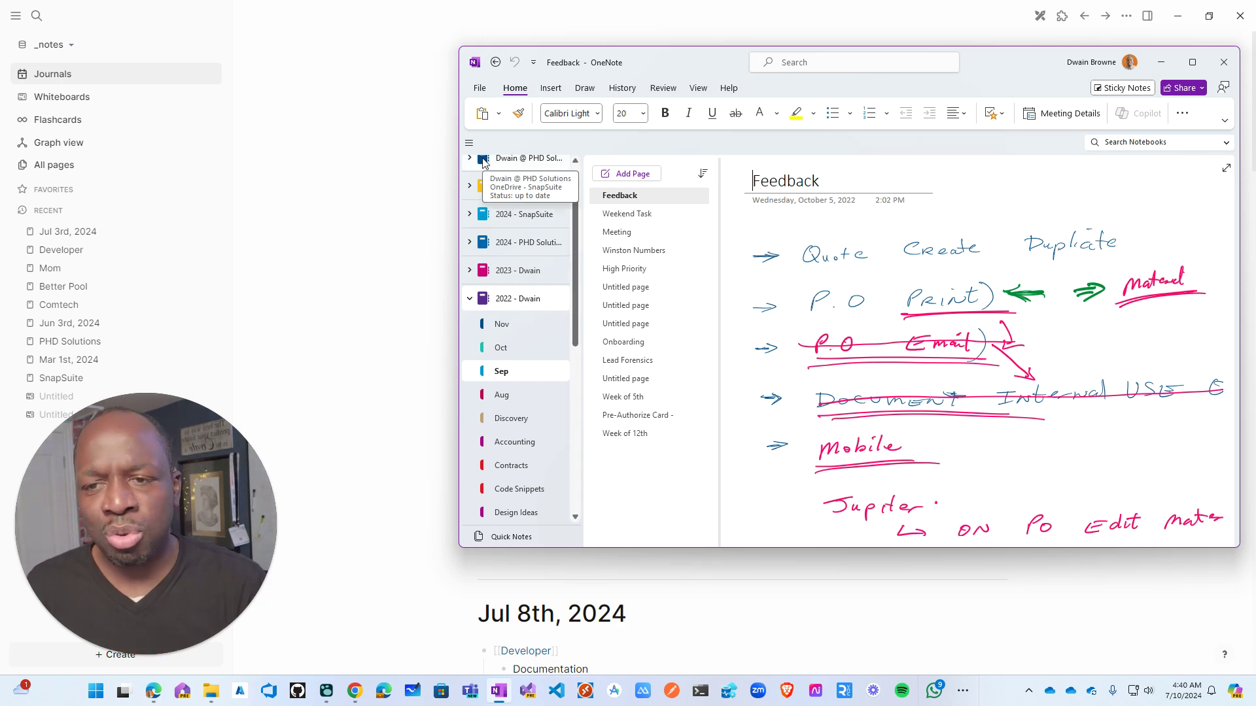
click(1161, 62)
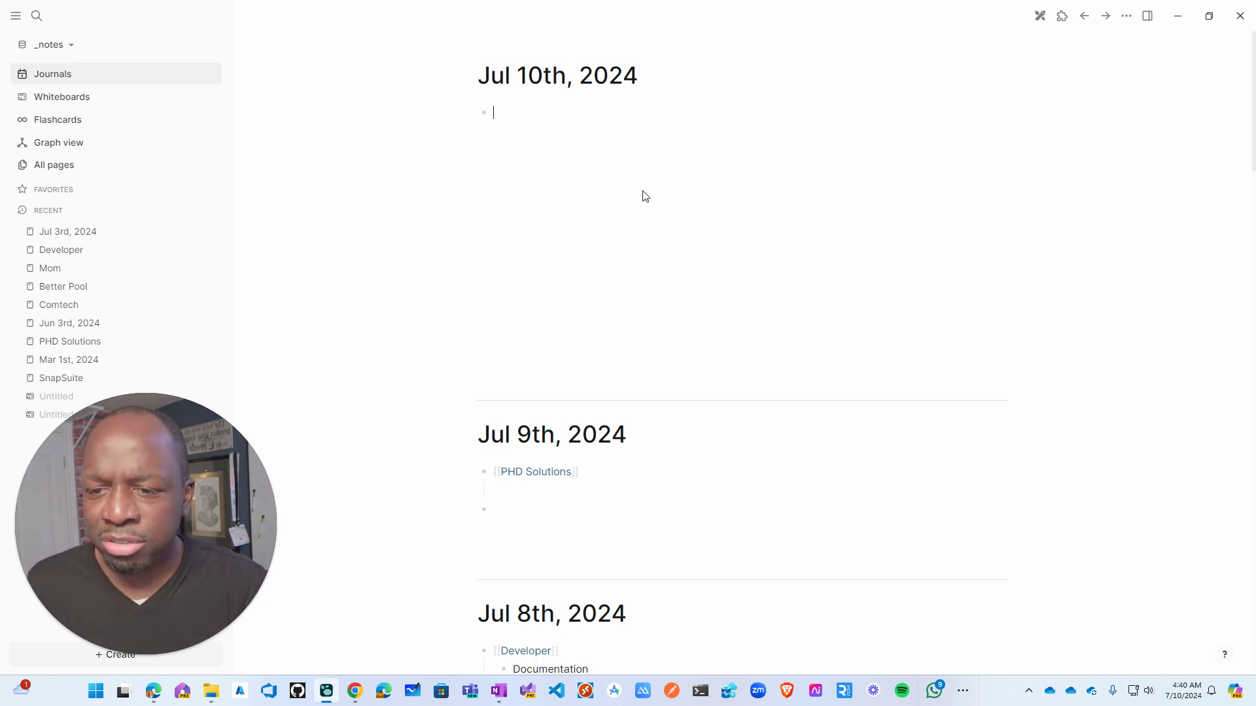
scroll(644, 196, down, 20)
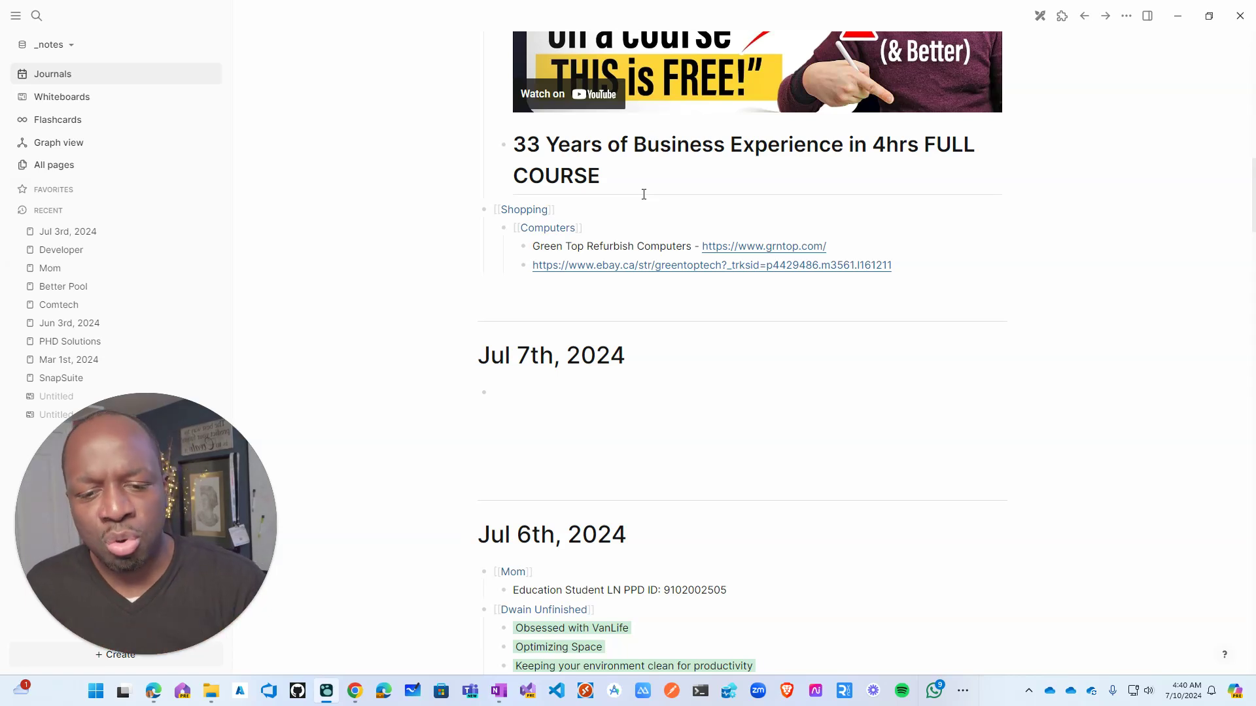
- Open Notepad and place its empty window over the middle of the journal
key(super)
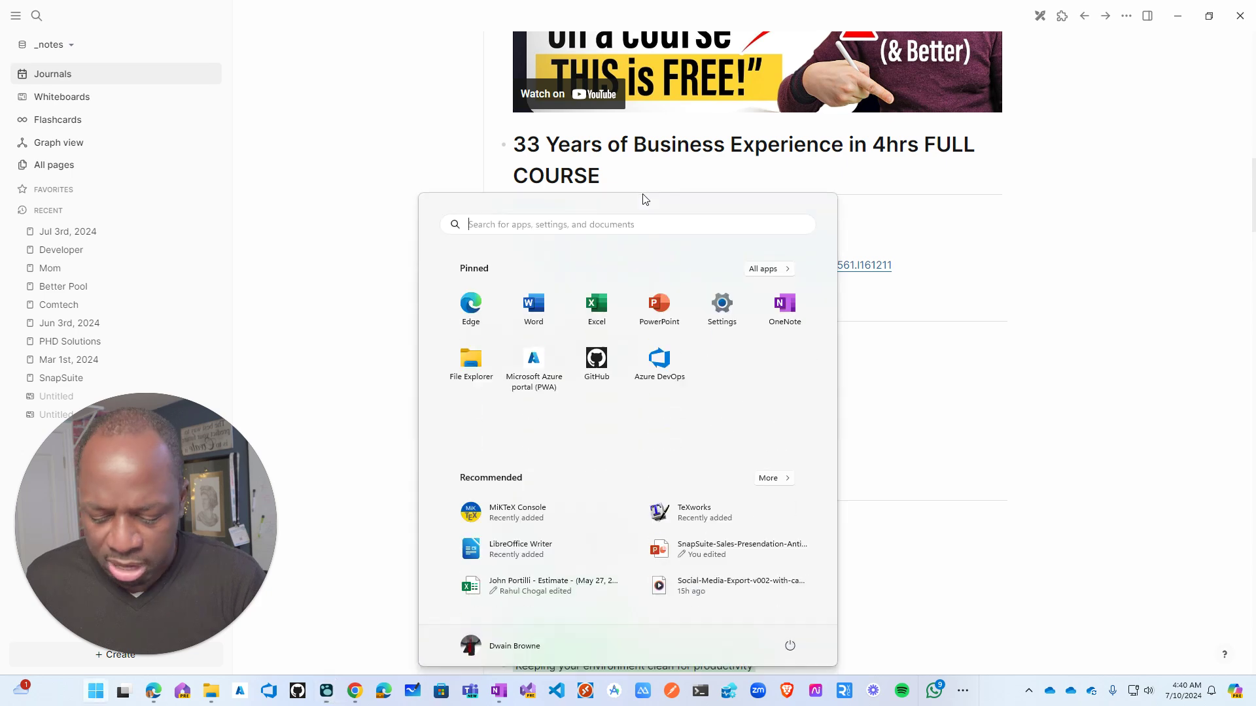
text(no)
key(Return)
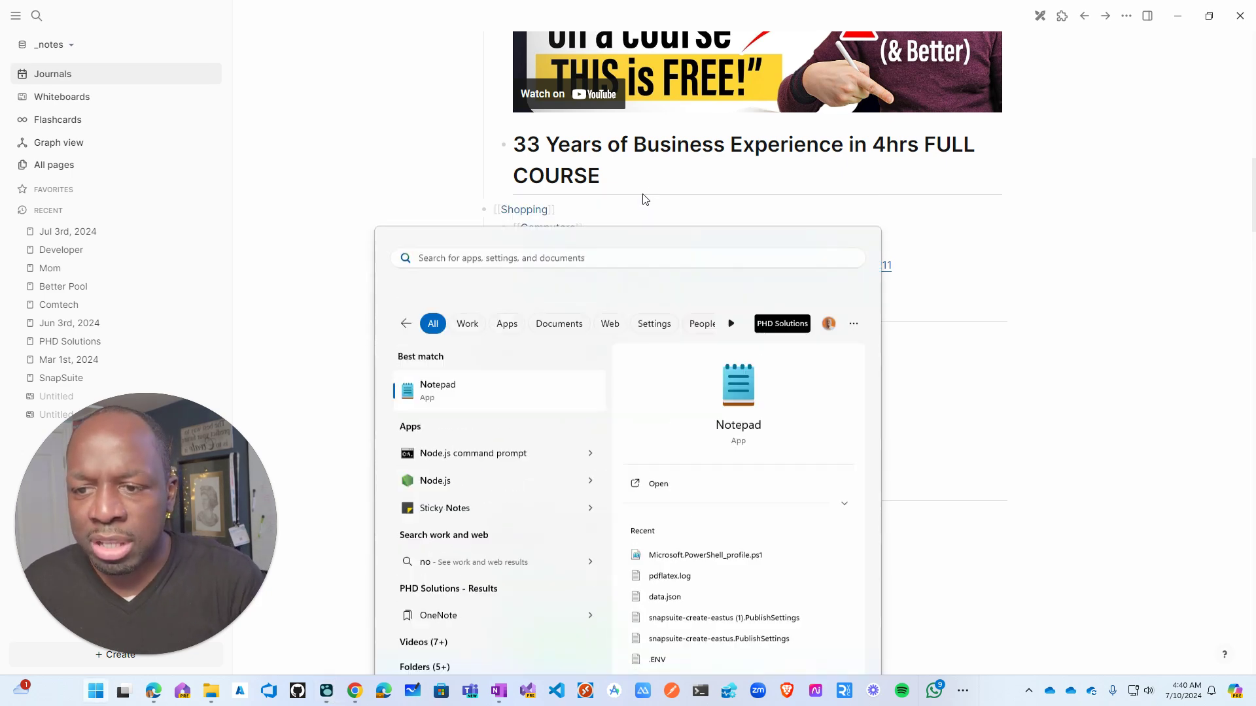
drag(632, 129, 985, 137)
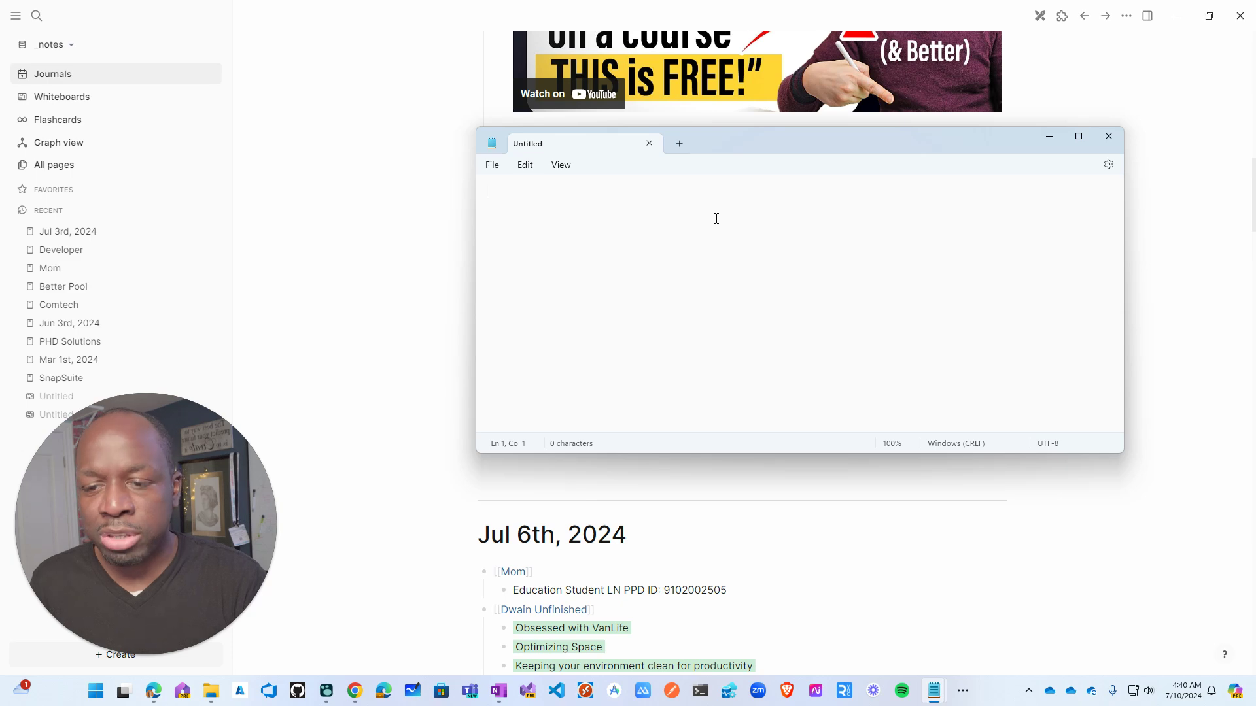
- Enter three lines of sample text, "idjlifdf", "fsd" and "dsfsdfds", in the Notepad document and select all of it
text(idjlifdf)
key(Return)
text(f)
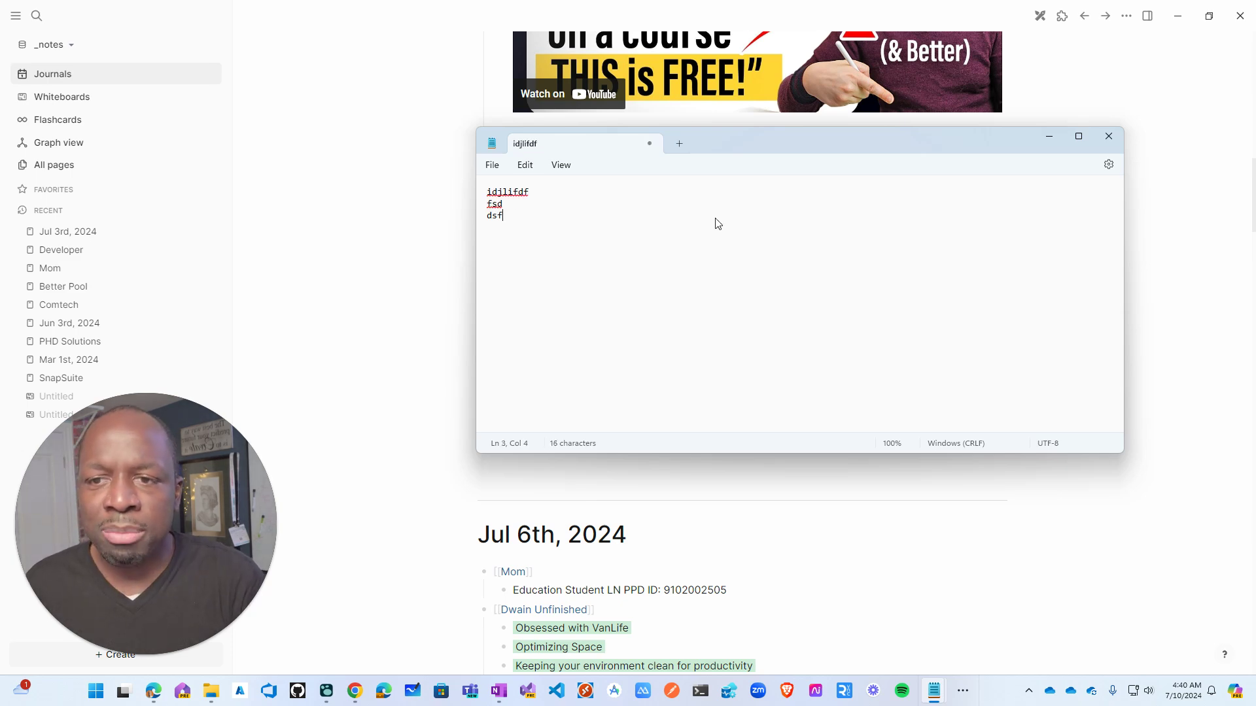
text(sd)
key(Return)
text(dsfsdfds)
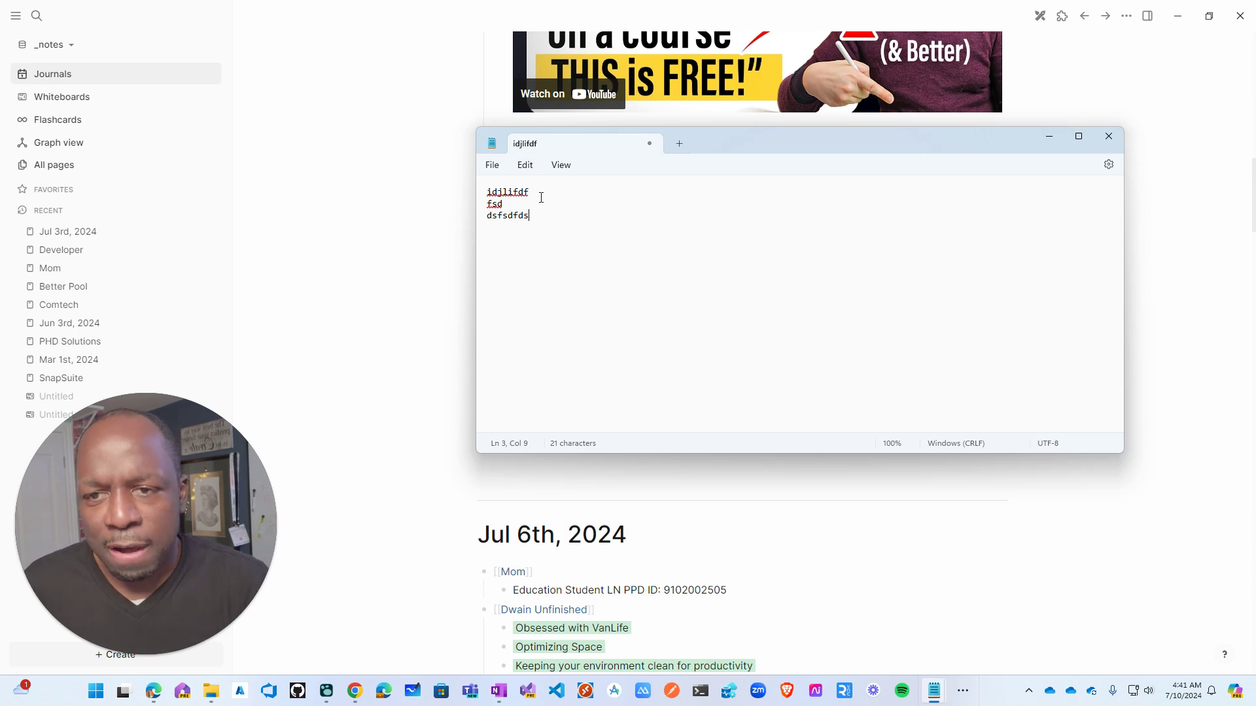
key(ctrl+a)
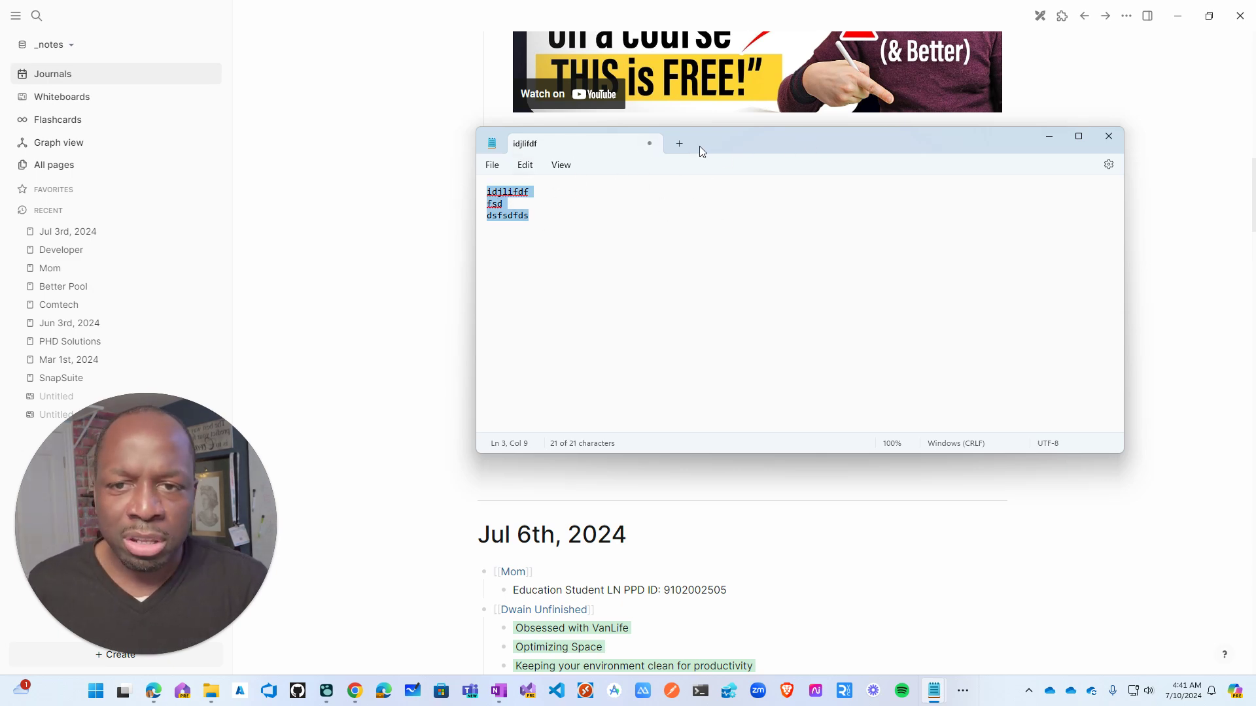
- Add a second Notepad document containing the sample text "dgsgdfg"
click(679, 143)
text(dgs)
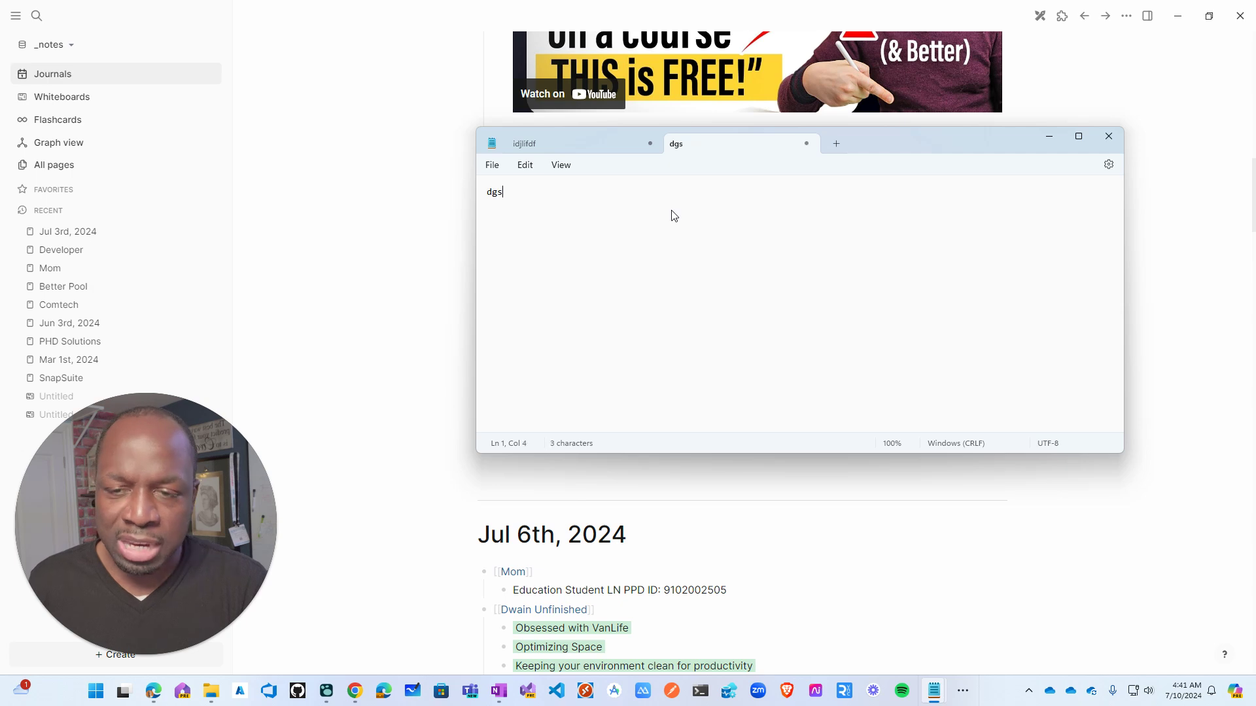
text(gdfg)
- Try twice to close the Notepad window, cancelling the save request both times
click(1109, 136)
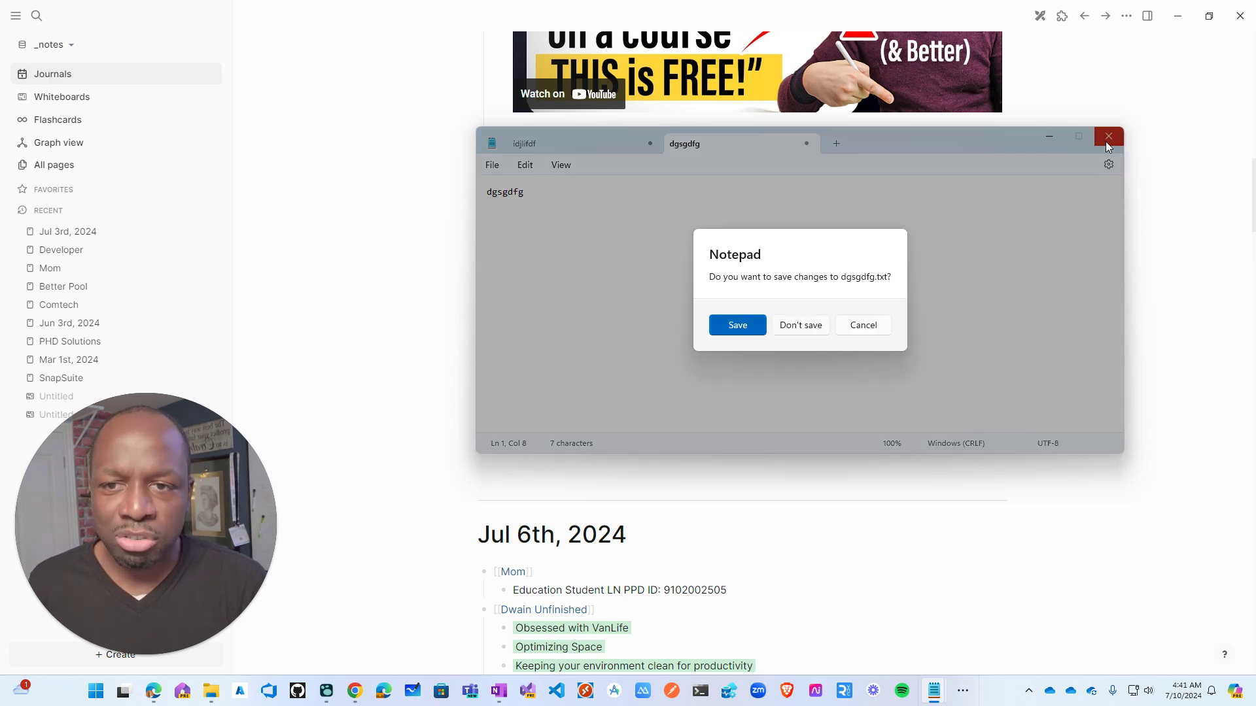
click(877, 331)
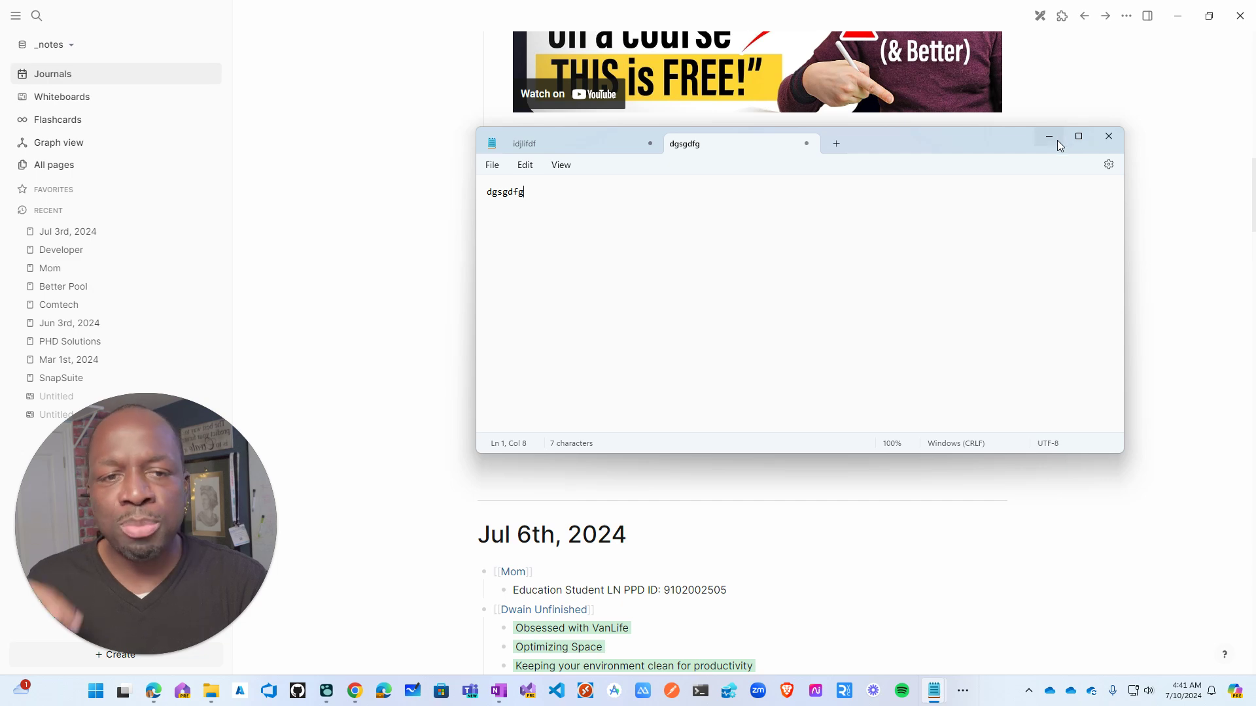
click(1108, 138)
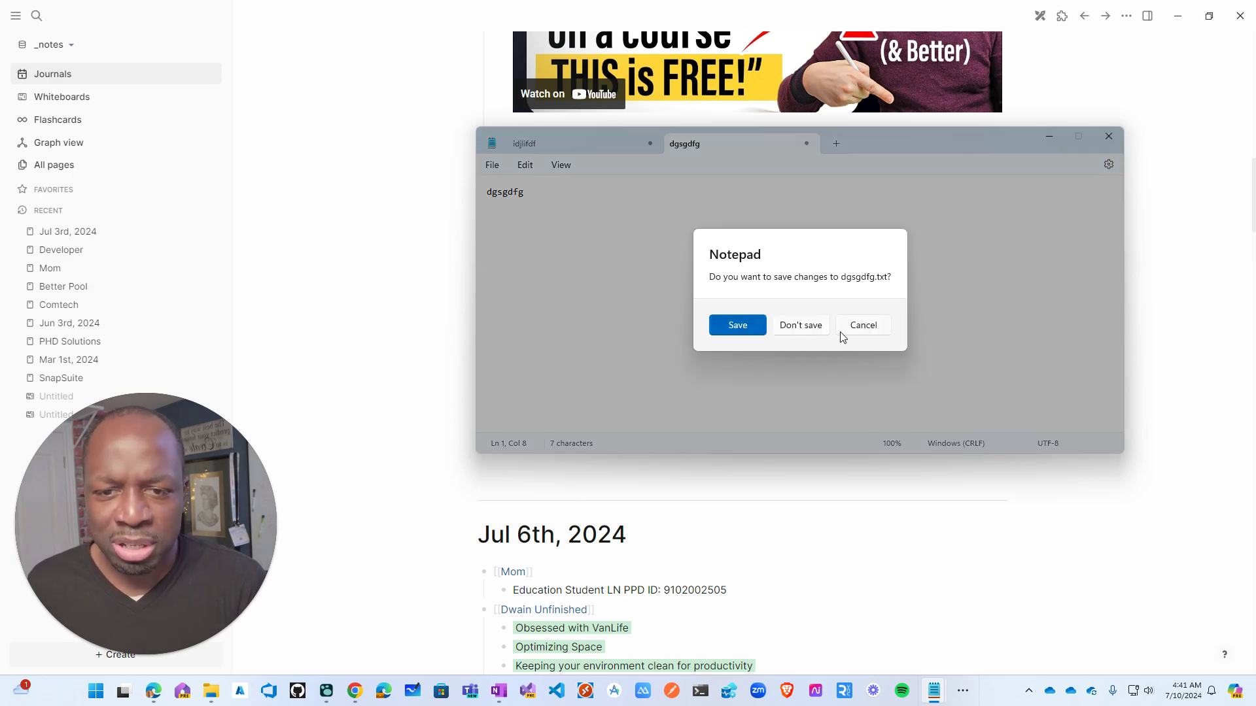
click(865, 327)
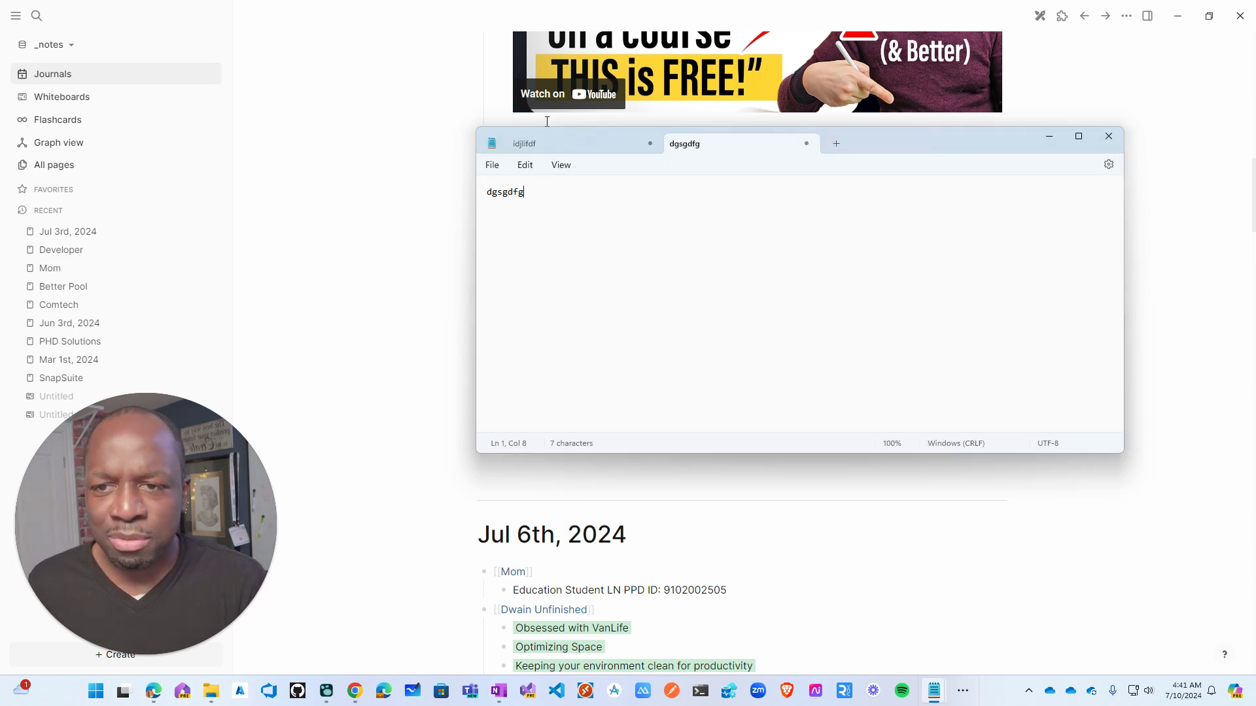
- Check the file commands available for the first Notepad document, "idjlifdf", and switch back to the Logseq journal
click(553, 142)
click(491, 165)
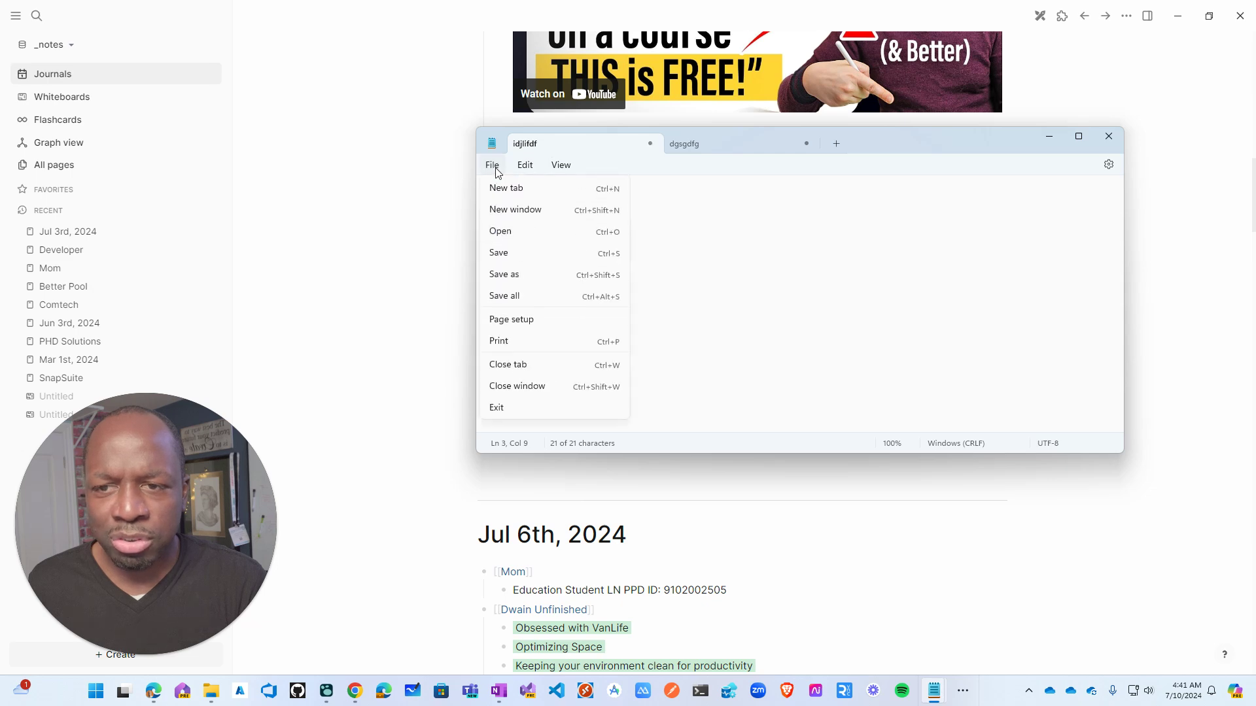
mouse_move(525, 165)
click(690, 263)
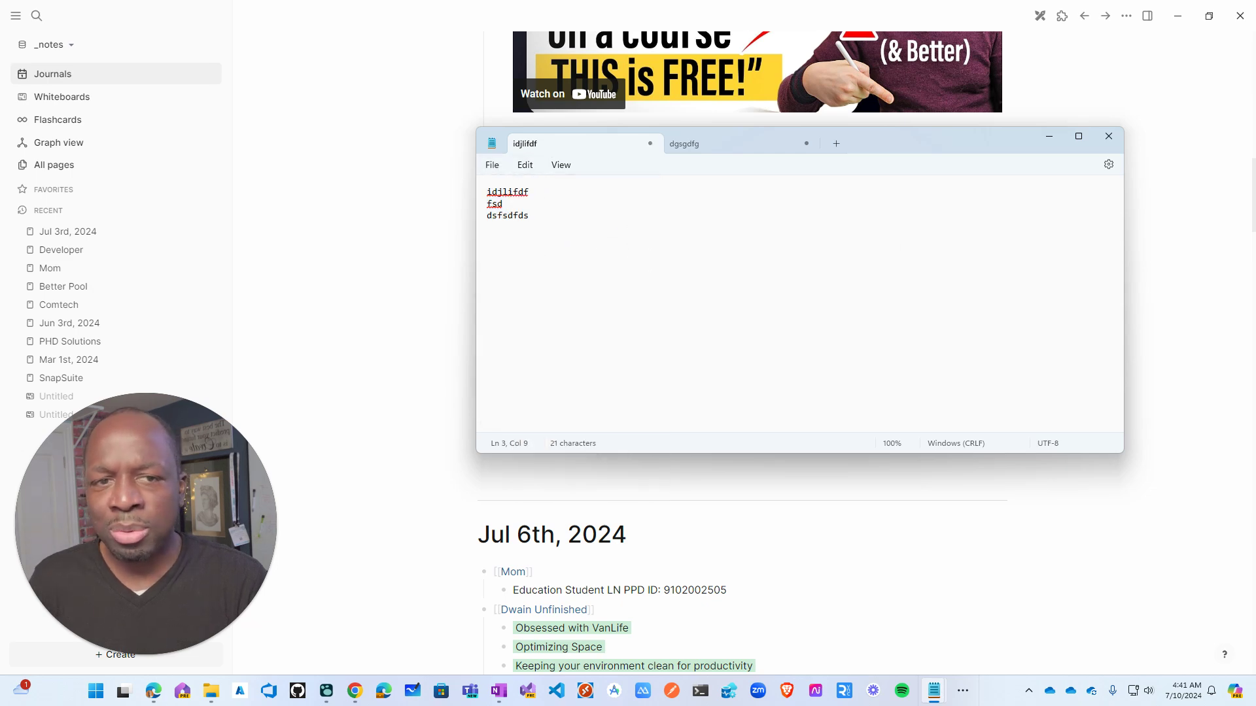
click(1188, 258)
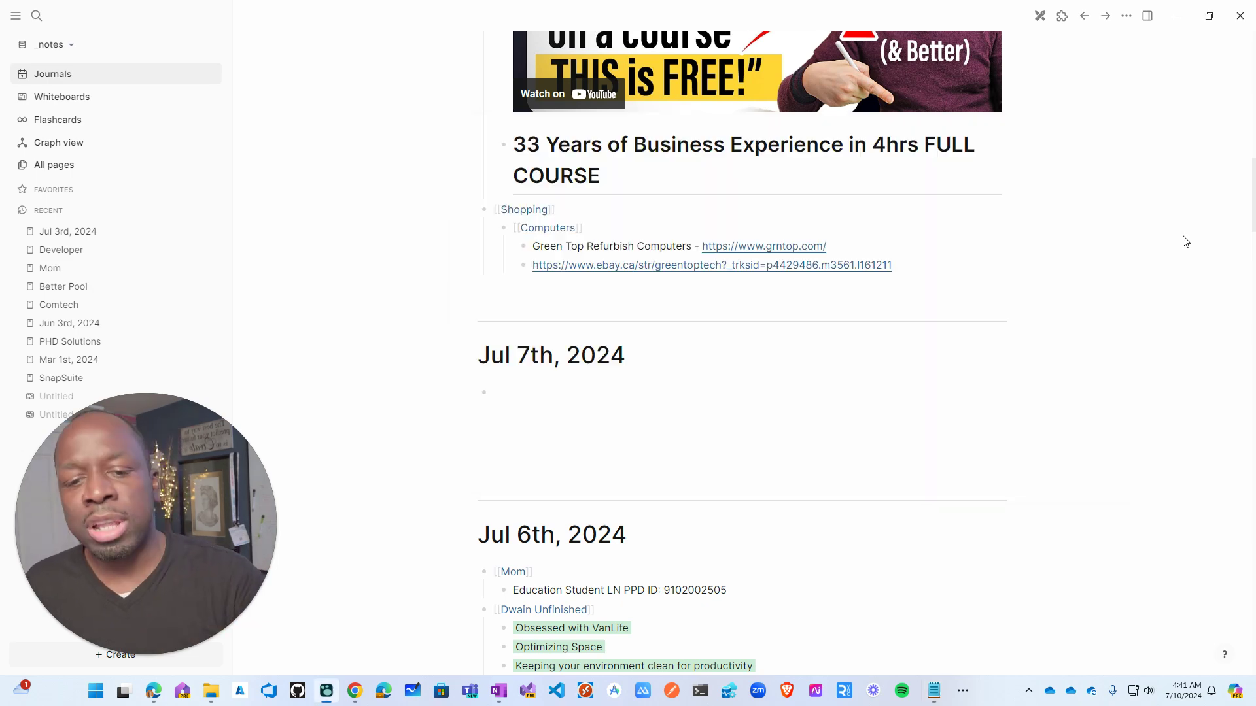
- Review the journal entries from Jul 10th back to Jul 8th, 2024, and preview the linked PHD Solutions page
scroll(971, 308, up, 1)
scroll(968, 288, up, 10)
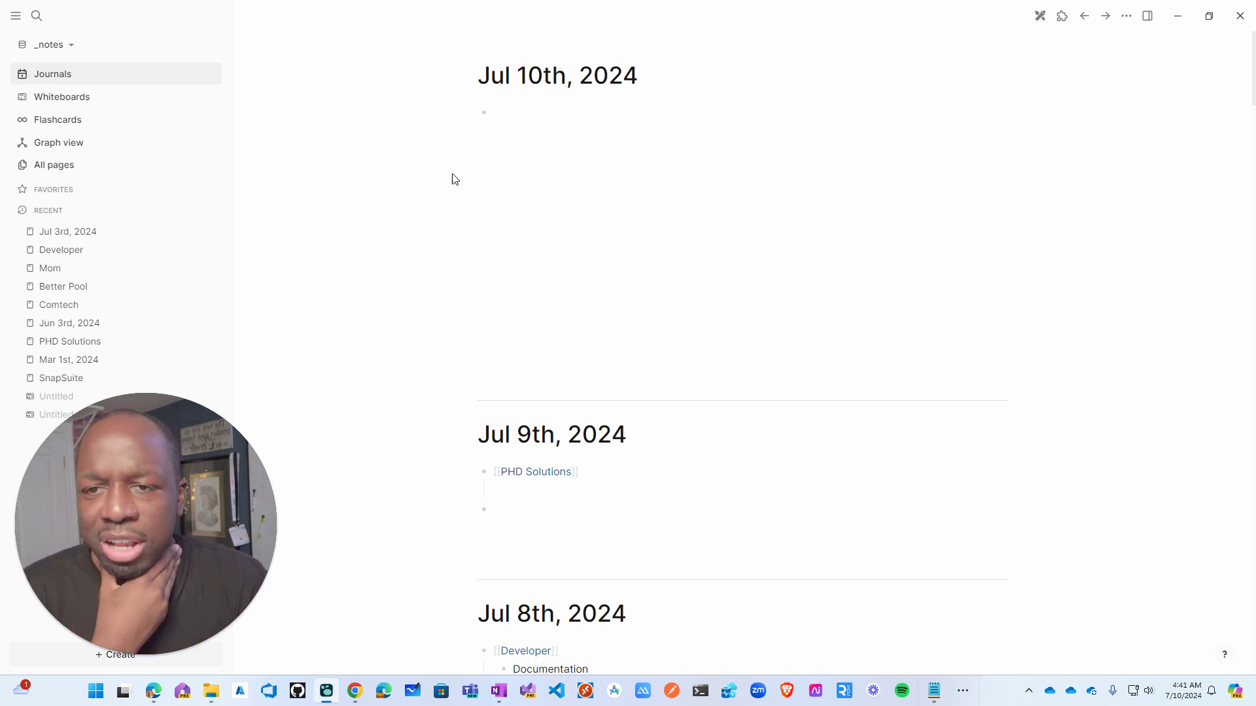
scroll(597, 242, down, 7)
scroll(588, 233, up, 7)
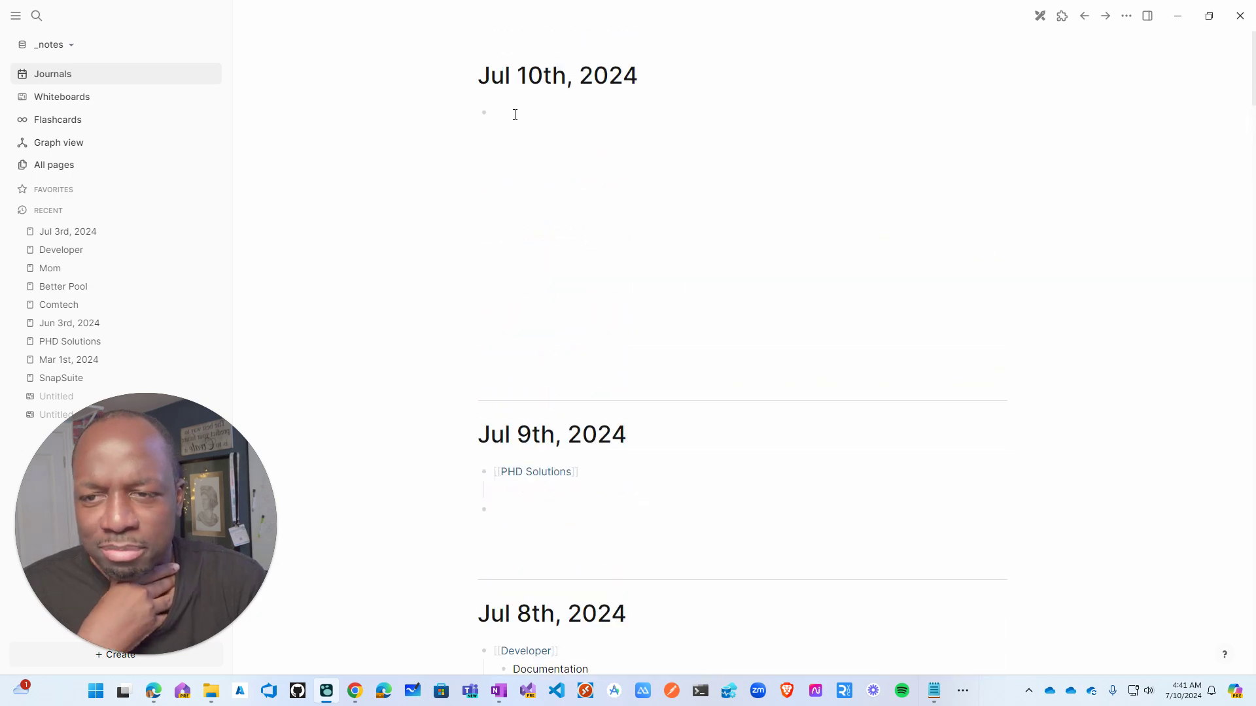
scroll(517, 121, down, 5)
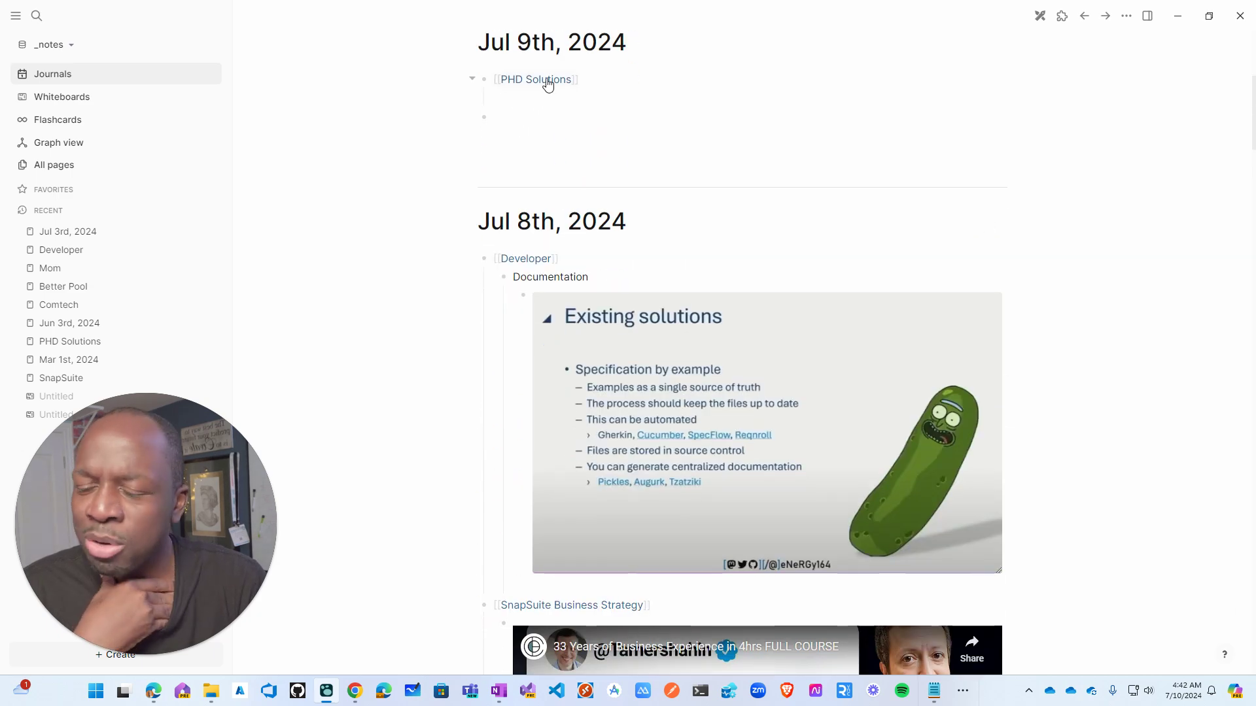
mouse_move(544, 83)
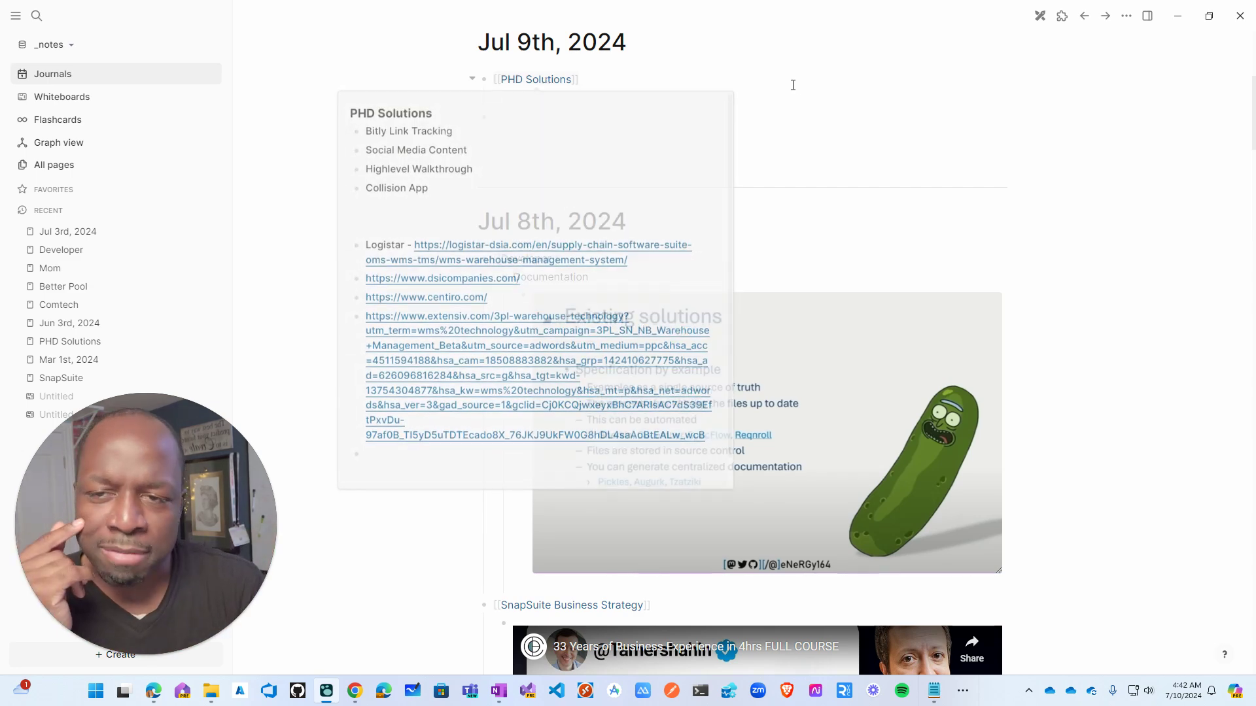
scroll(933, 154, down, 4)
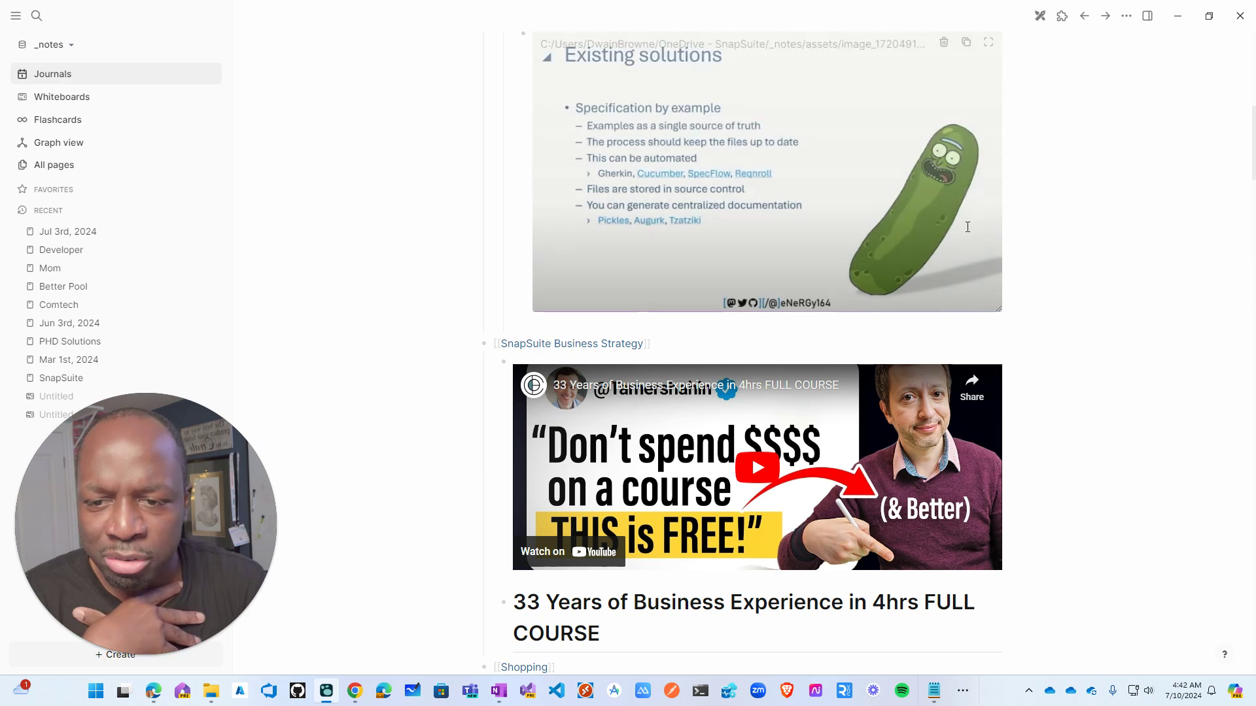
scroll(678, 227, down, 3)
scroll(580, 223, up, 2)
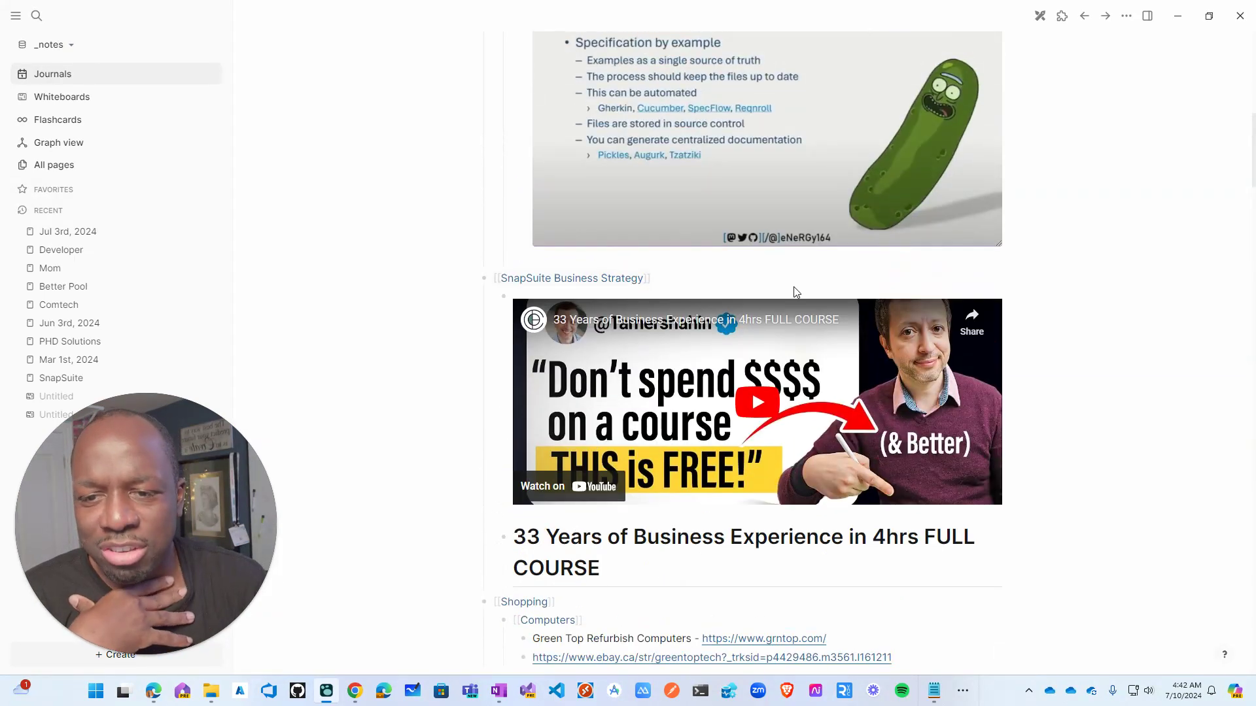
- Switch from the Logseq journal to the Chrome window that has the YouTube home page open
scroll(688, 271, down, 2)
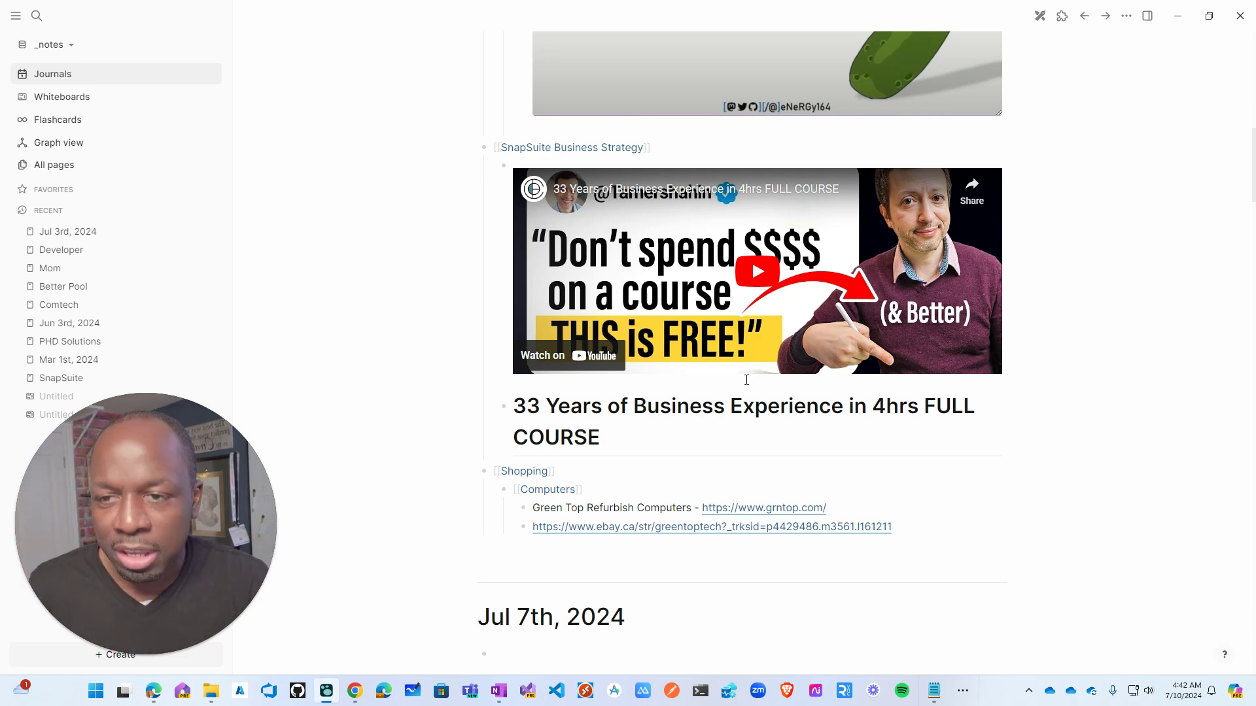
key(alt+Tab)
key(alt+Tab)
key(alt+Tab)
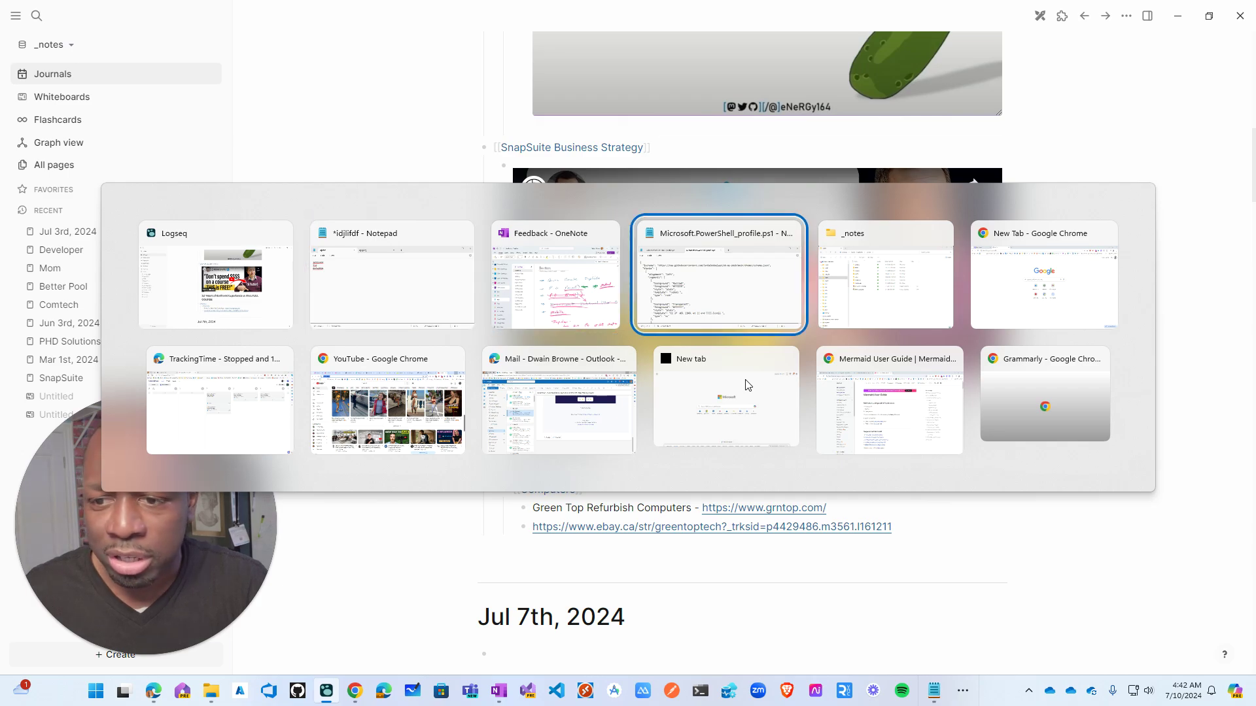
key(alt+Tab)
key(alt+Tab)
key(alt+Tab)
key(alt+Tab)
scroll(439, 188, up, 15)
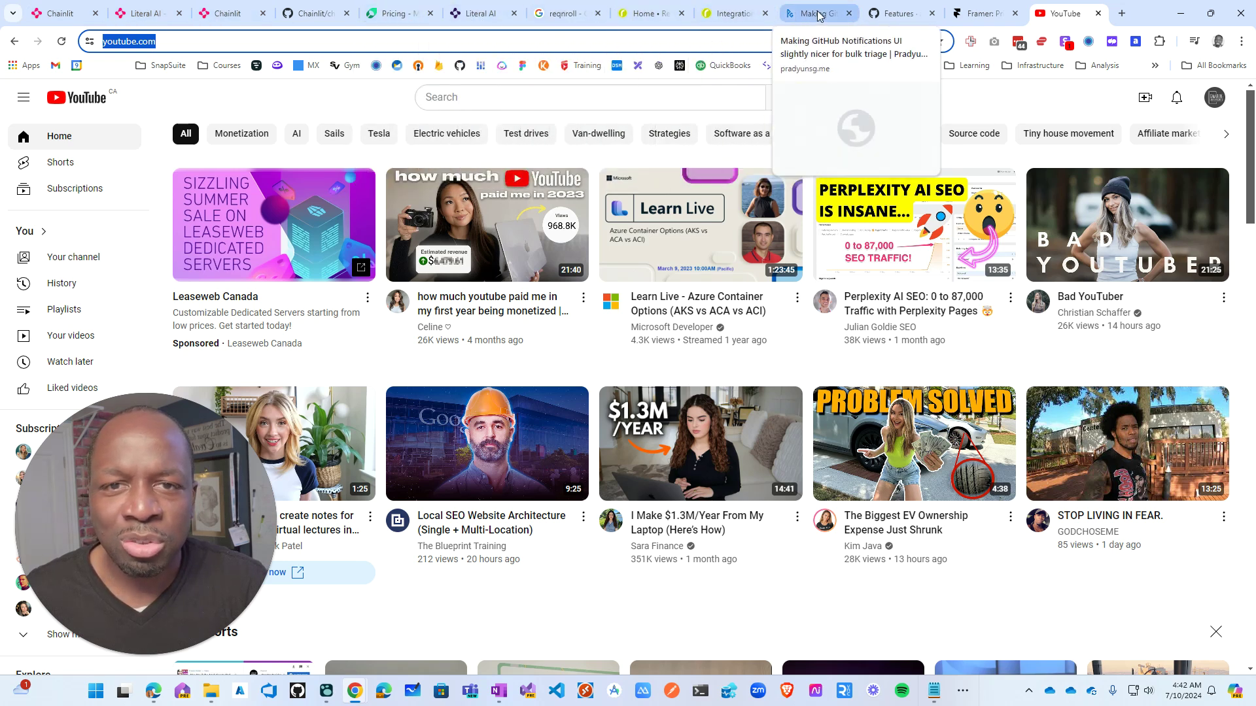
- Look over the open GitHub hugo-PaperMod Features wiki and Framer pricing pages, and return to the Logseq journal
click(899, 16)
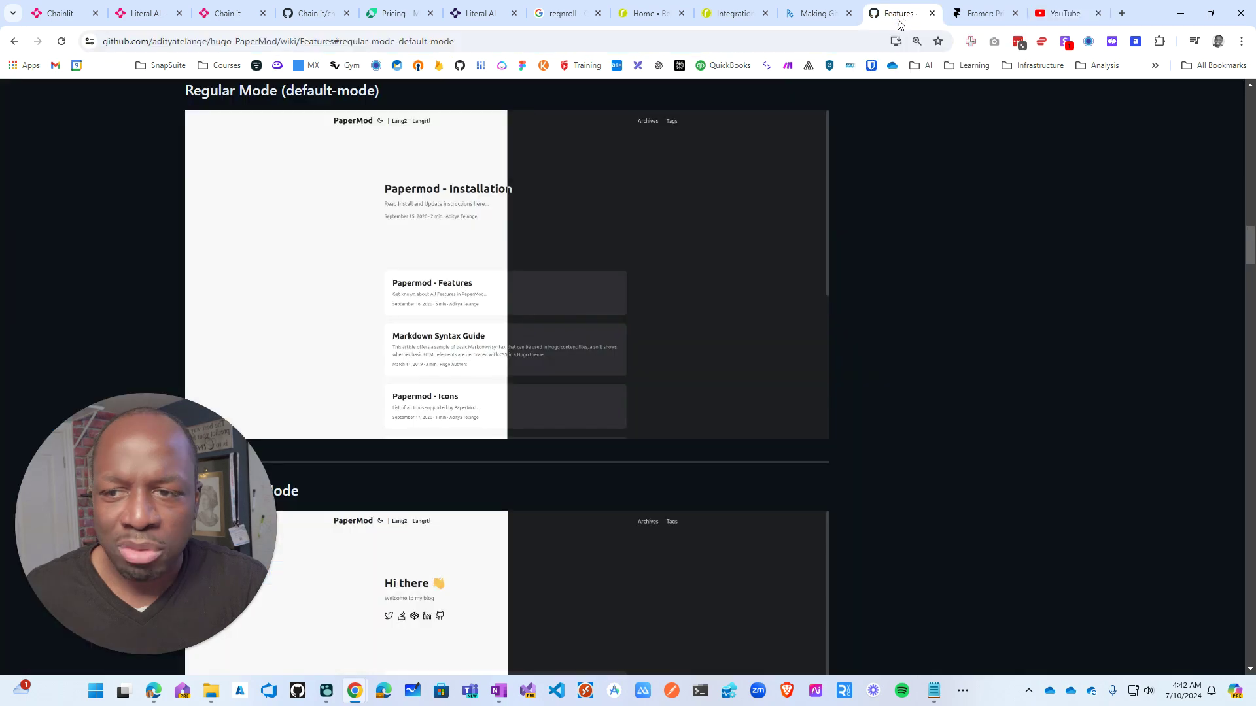
scroll(913, 191, up, 15)
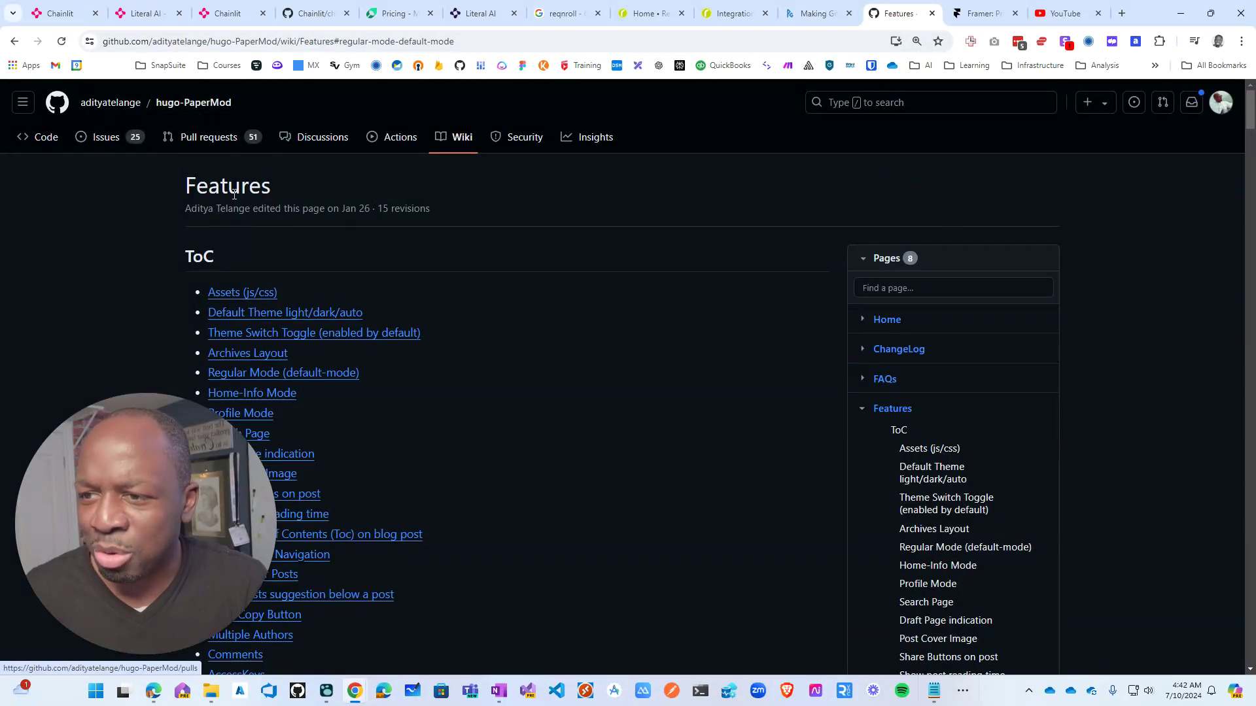
click(972, 15)
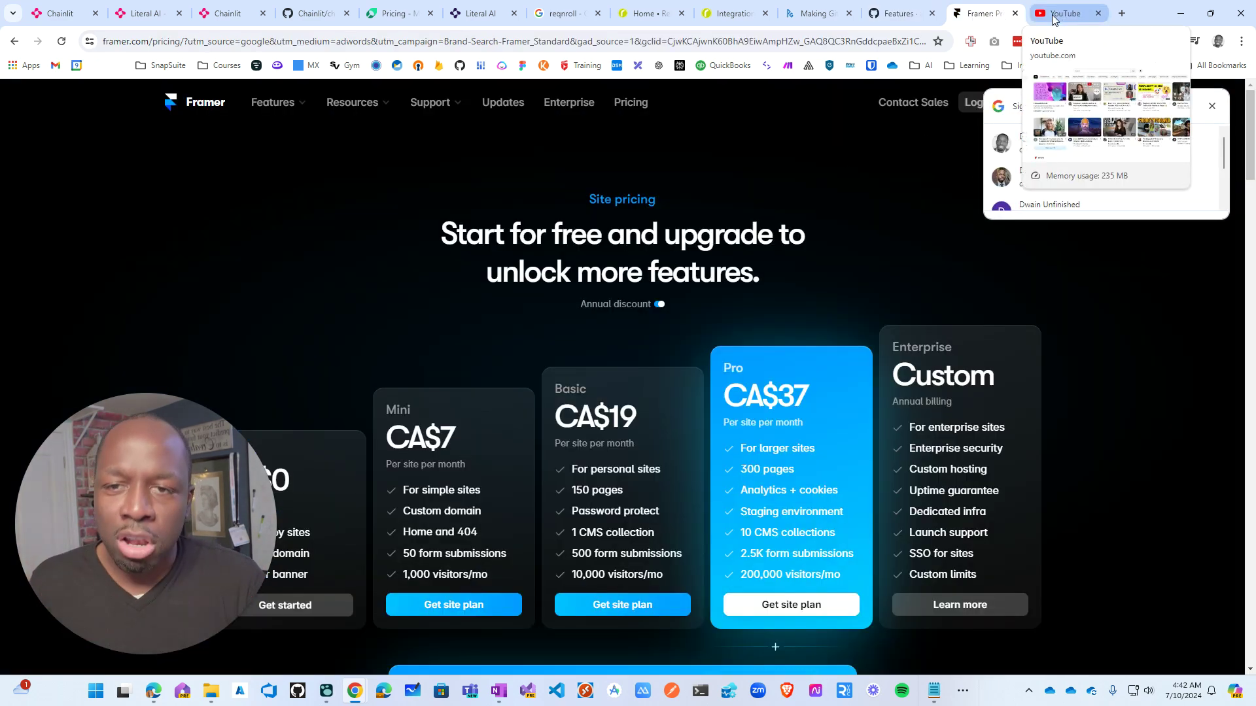
click(1181, 13)
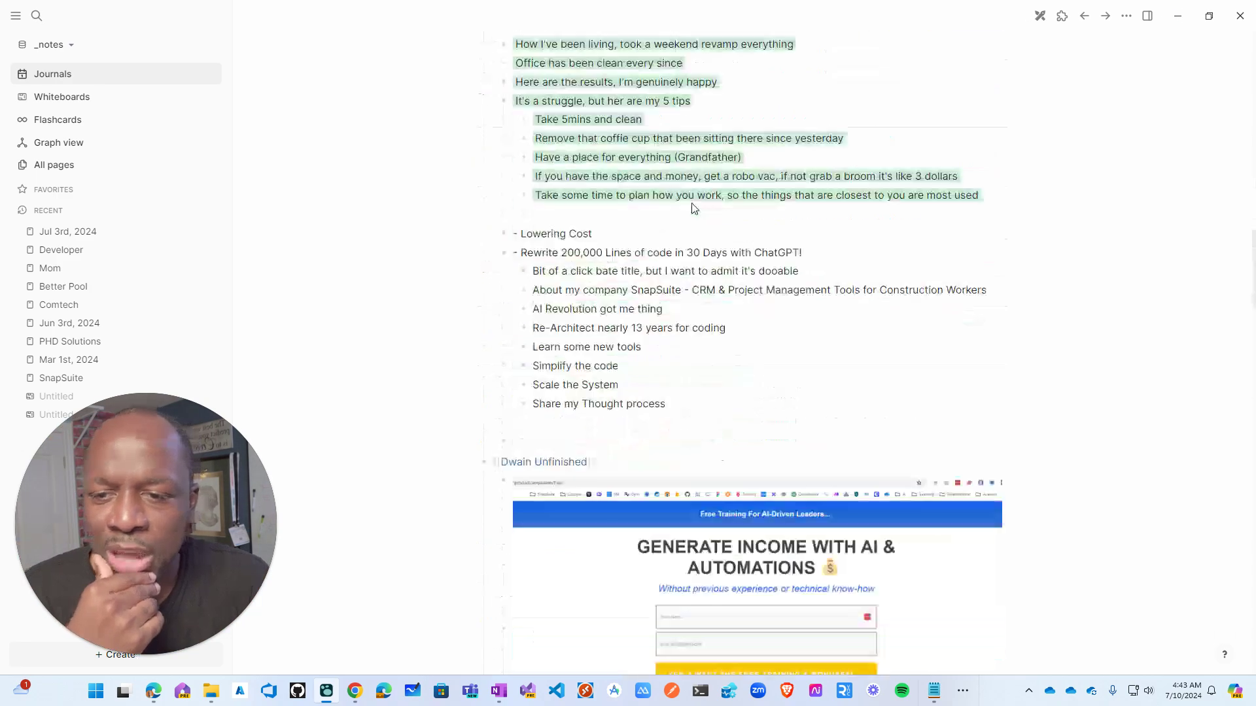
- Review the older journal entries from early July back through mid-June 2024, and return to the Jul 10th entry
scroll(695, 208, down, 20)
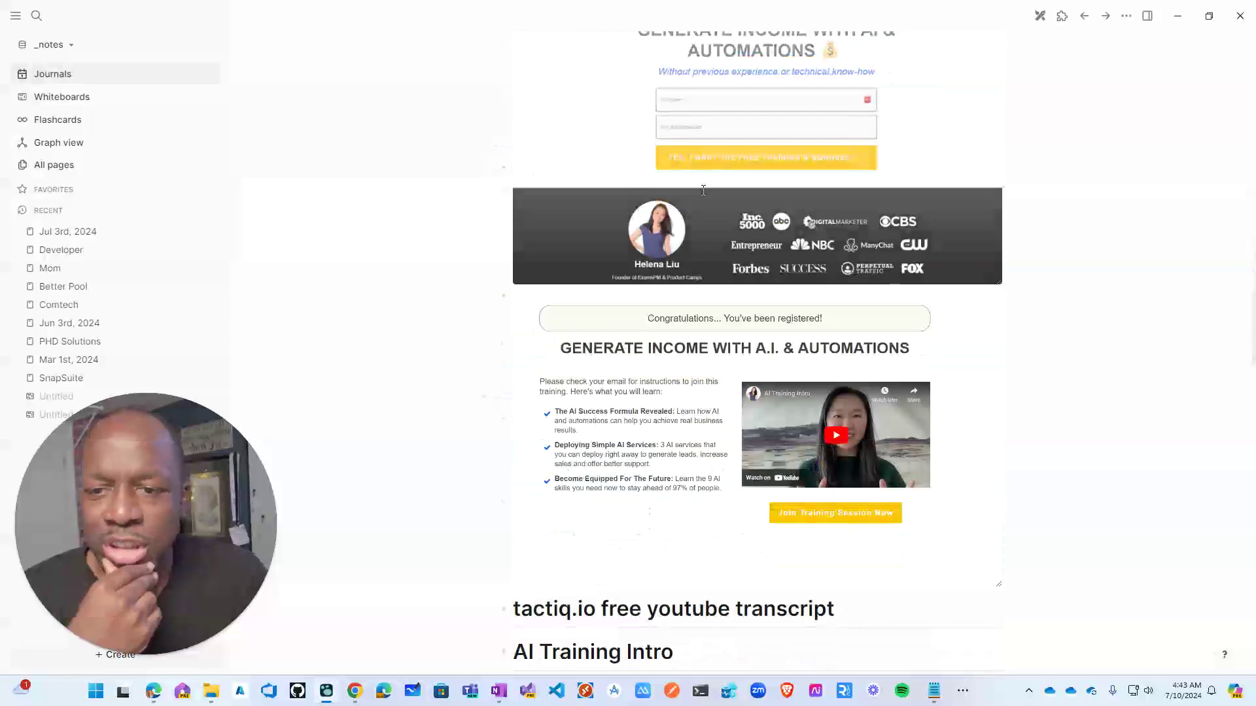
scroll(696, 177, down, 20)
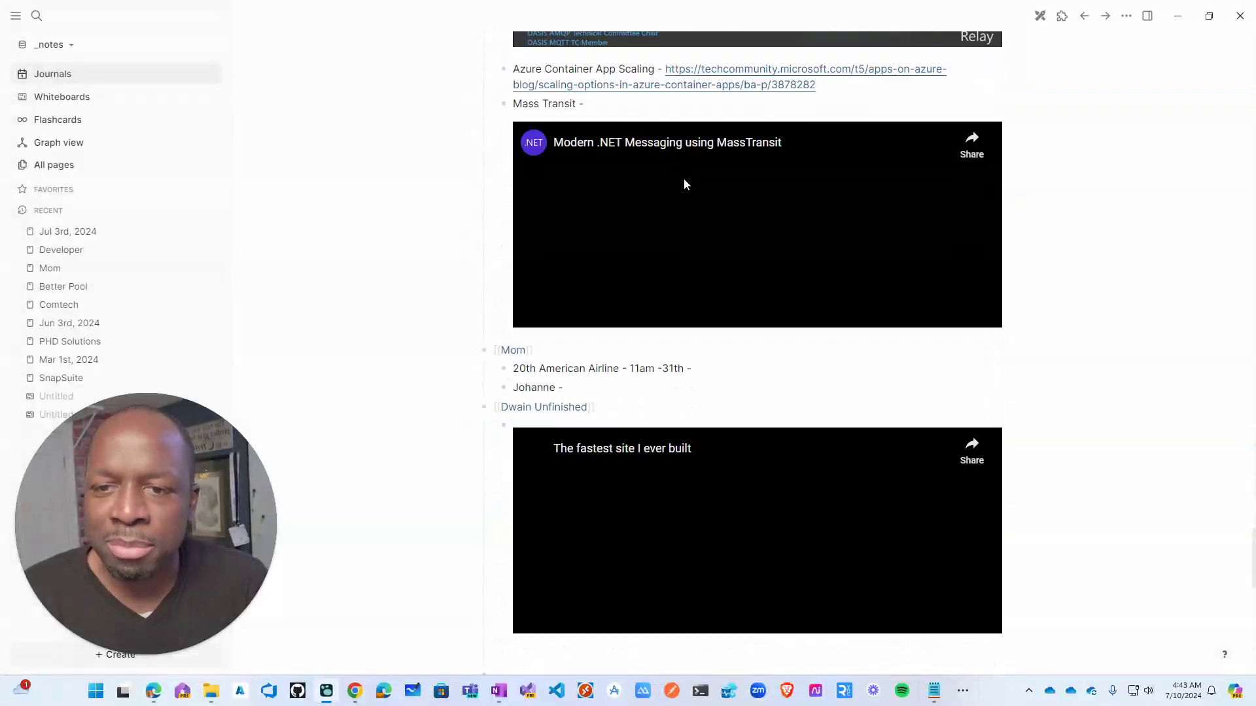
scroll(644, 223, down, 20)
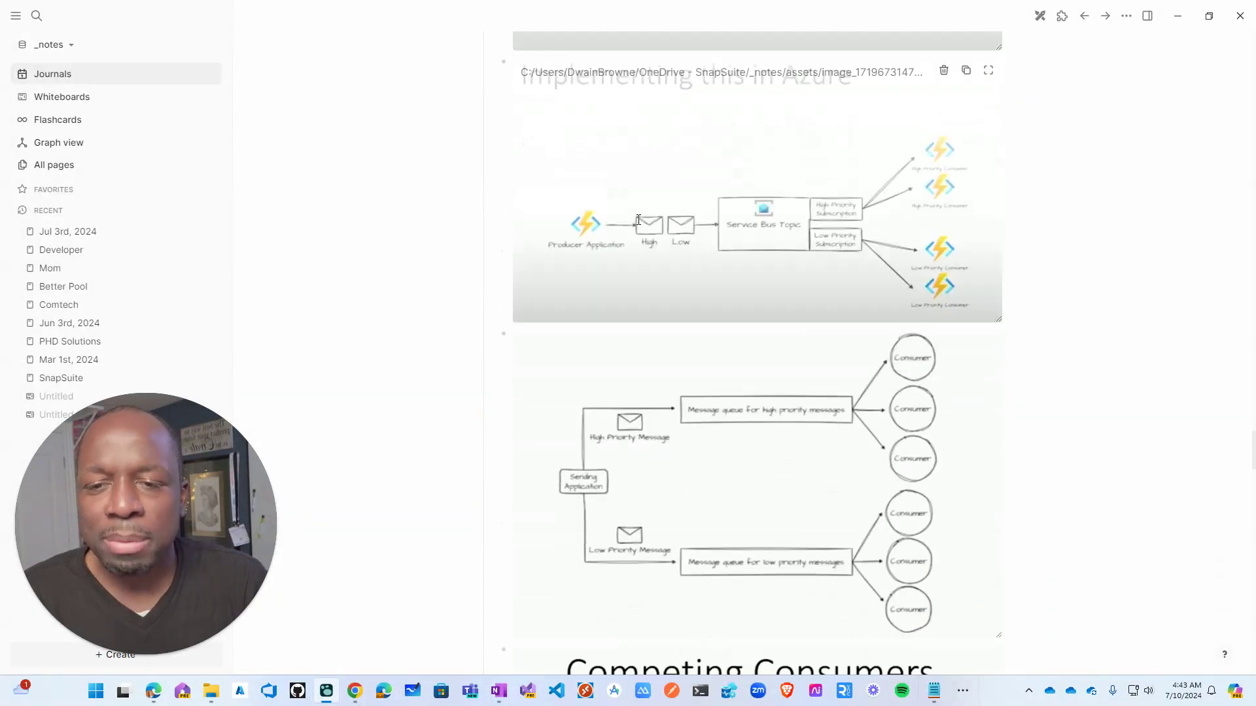
scroll(655, 215, down, 20)
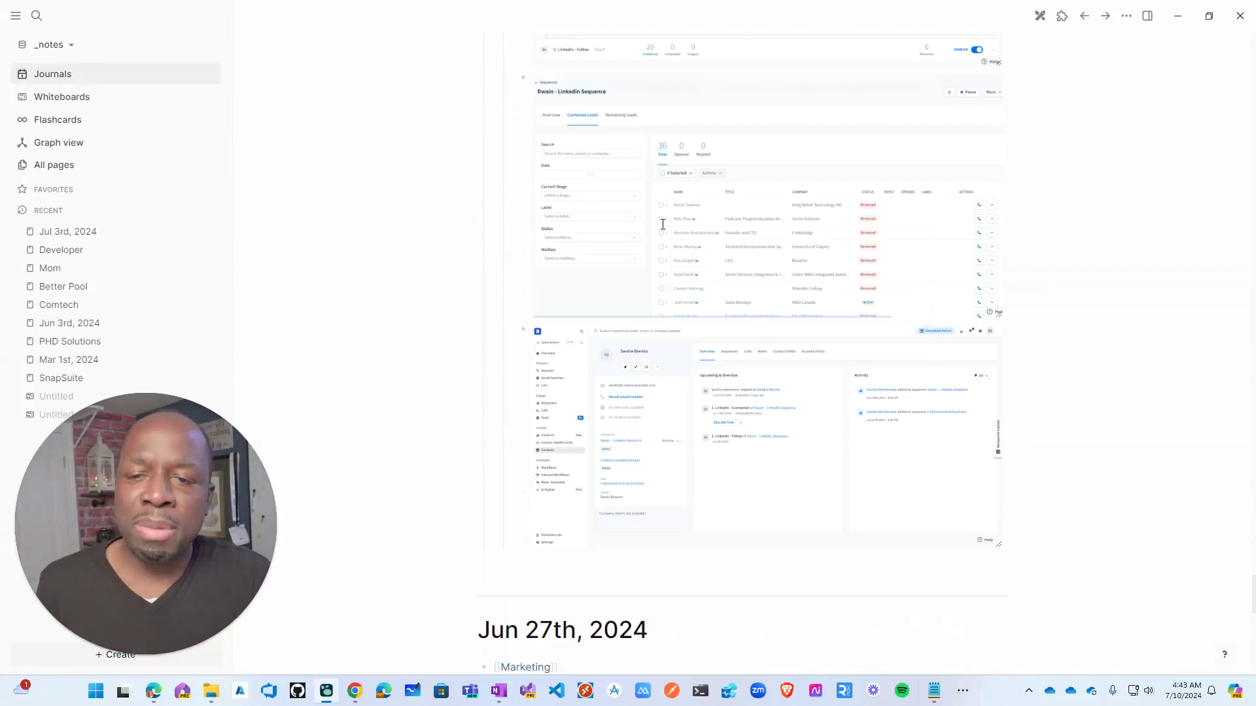
scroll(666, 225, down, 20)
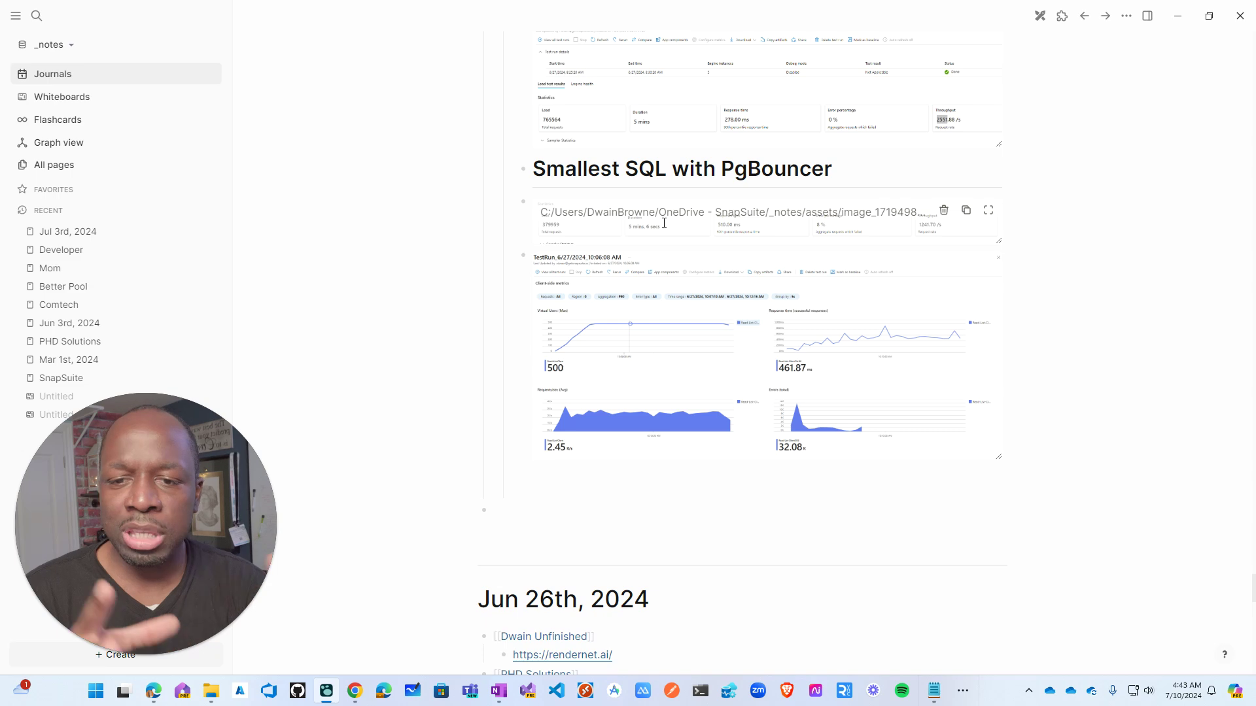
scroll(491, 203, down, 15)
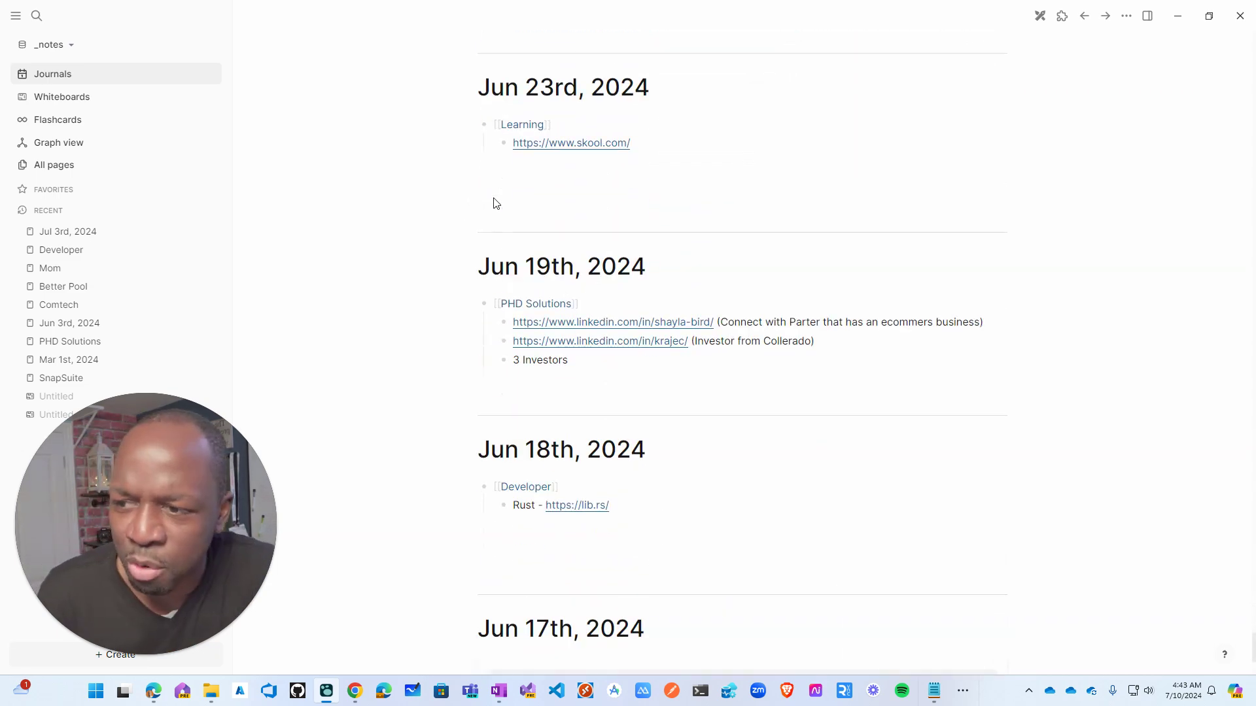
scroll(494, 206, down, 3)
scroll(501, 223, down, 15)
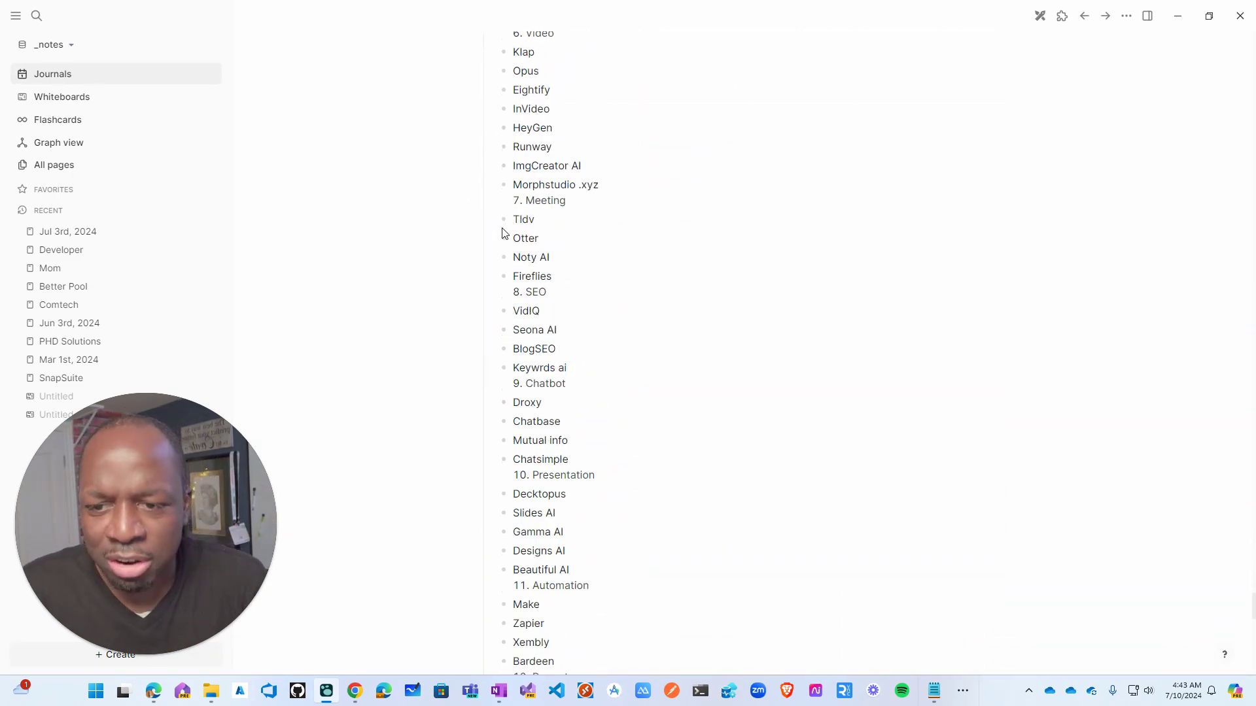
scroll(504, 242, down, 8)
scroll(500, 252, down, 14)
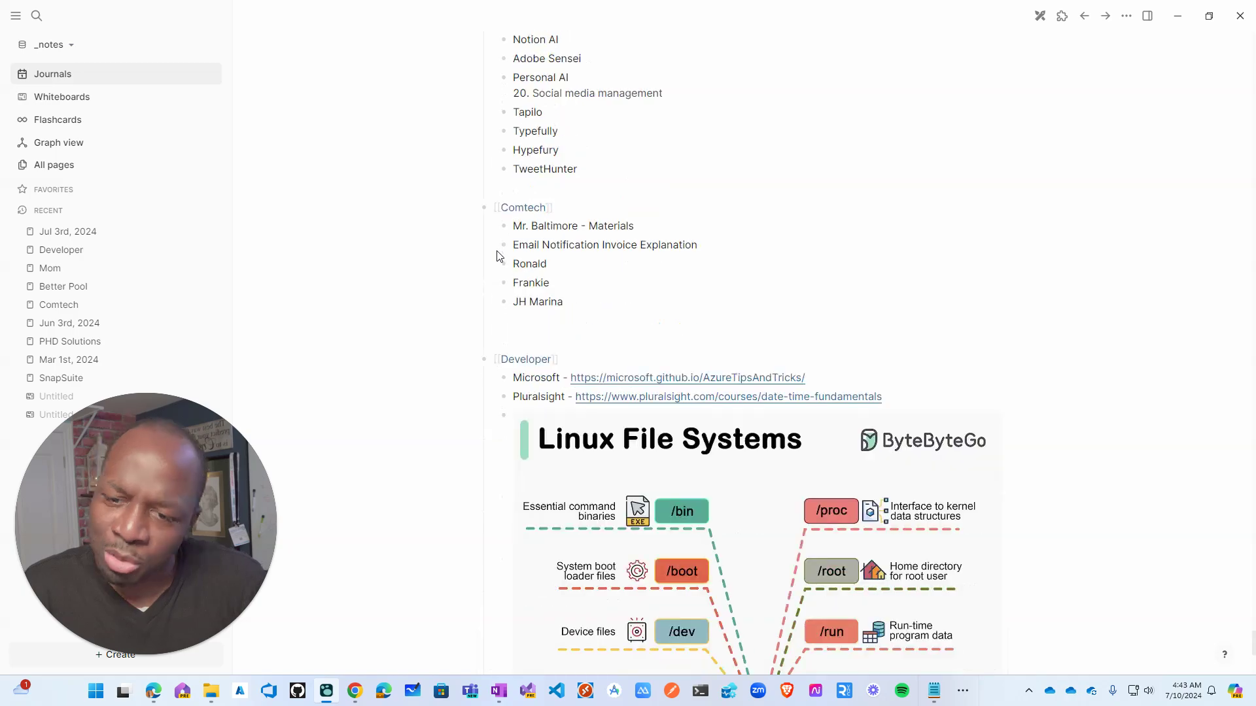
scroll(497, 255, down, 15)
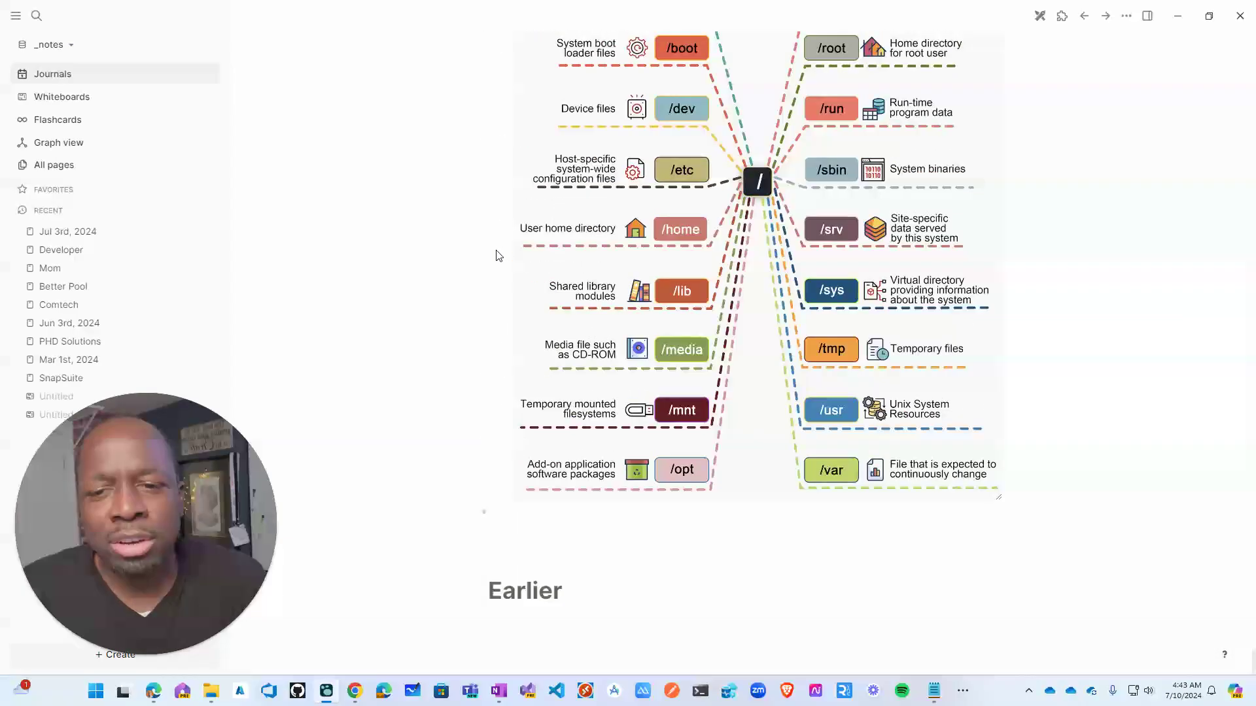
scroll(497, 265, down, 18)
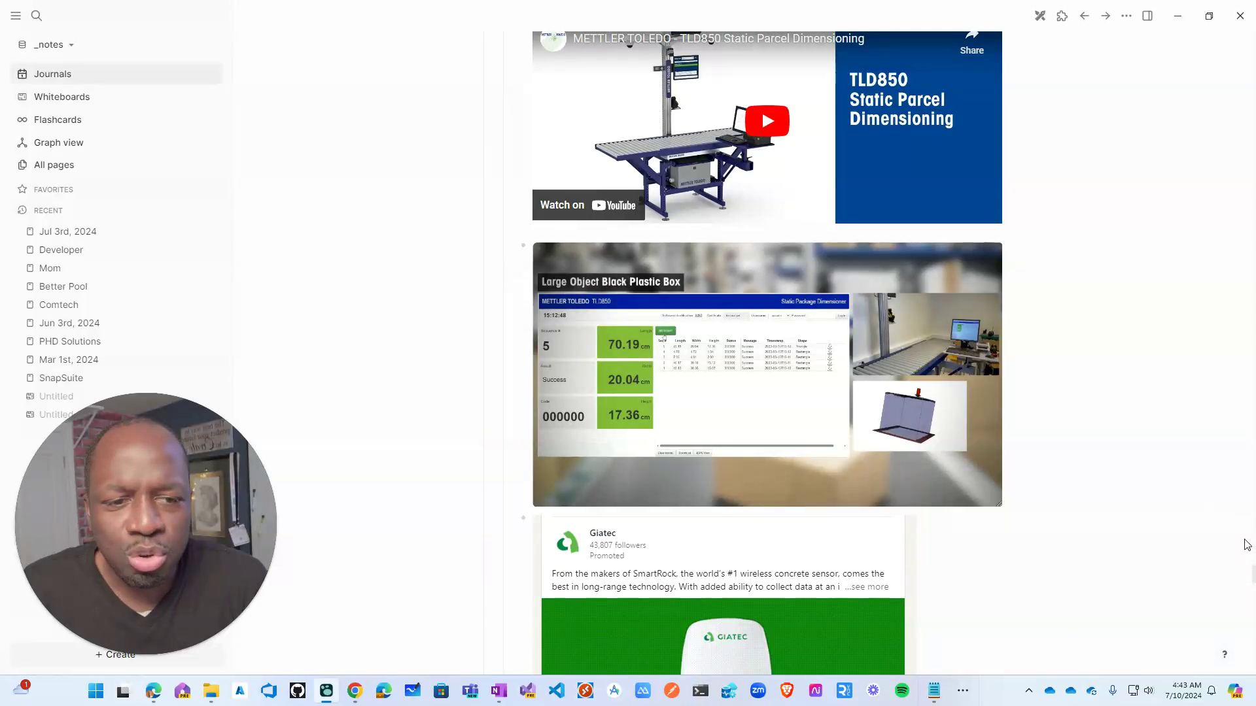
scroll(1243, 540, down, 6)
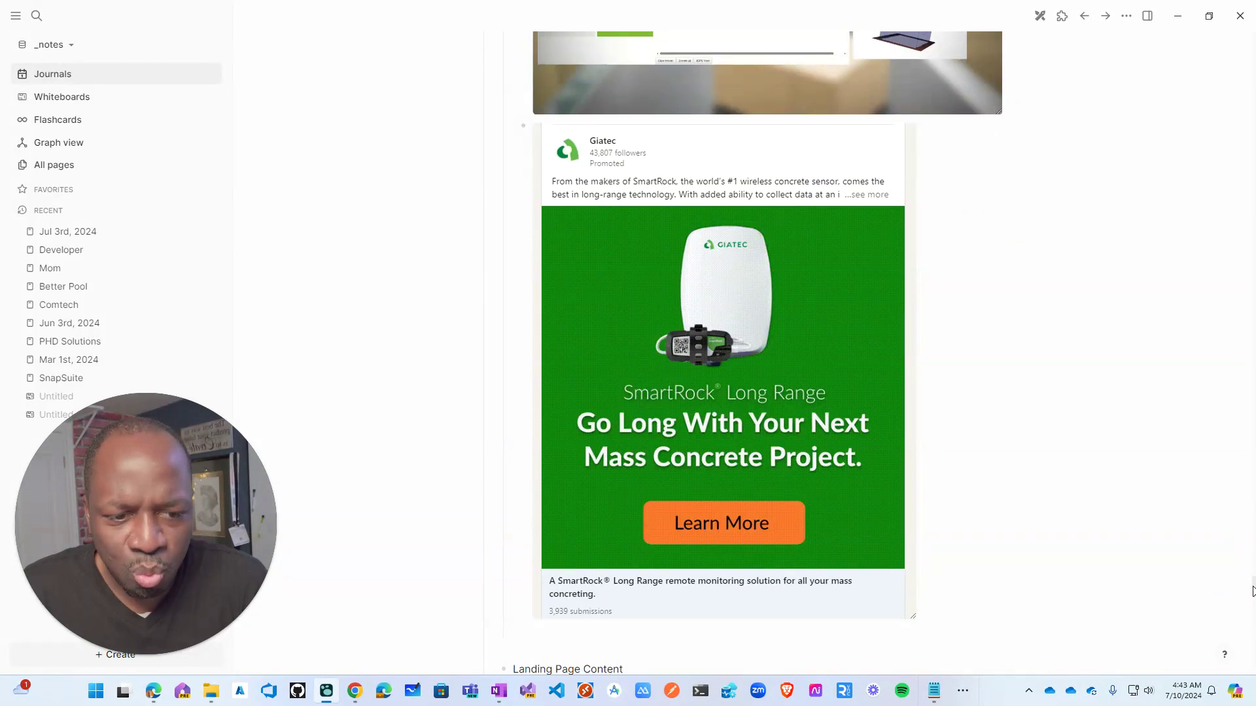
drag(1253, 592, 1240, 20)
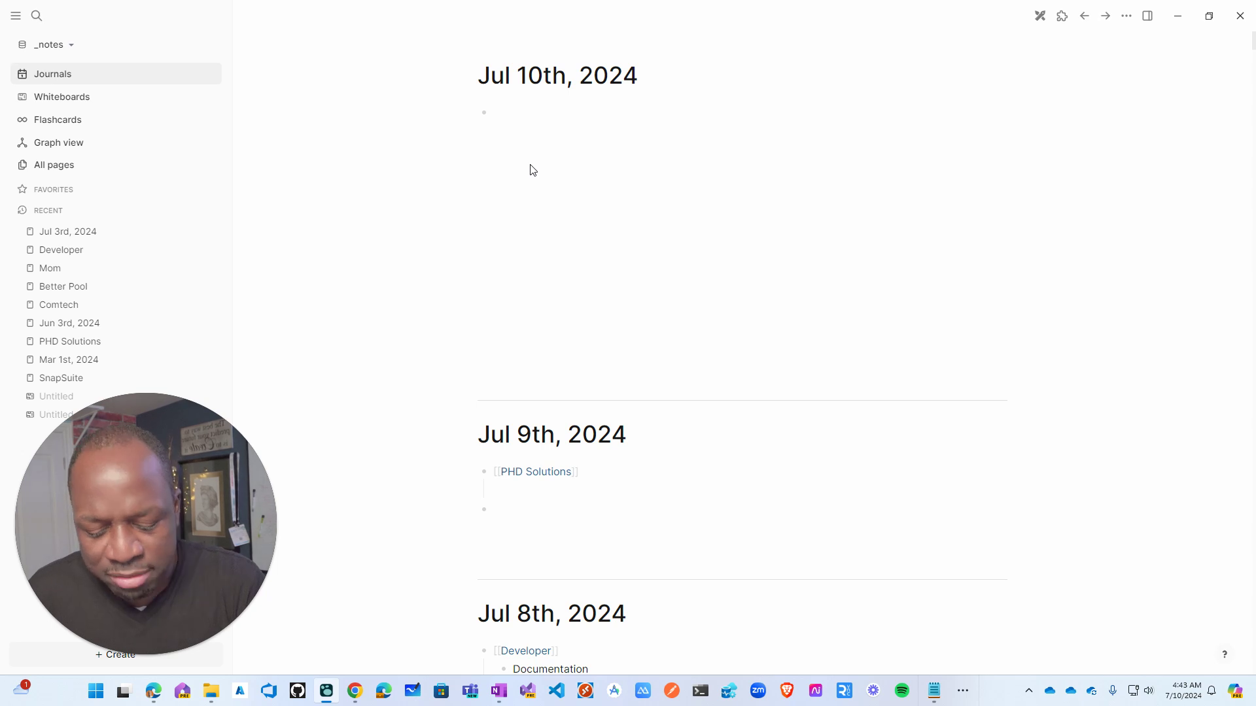
text([[)
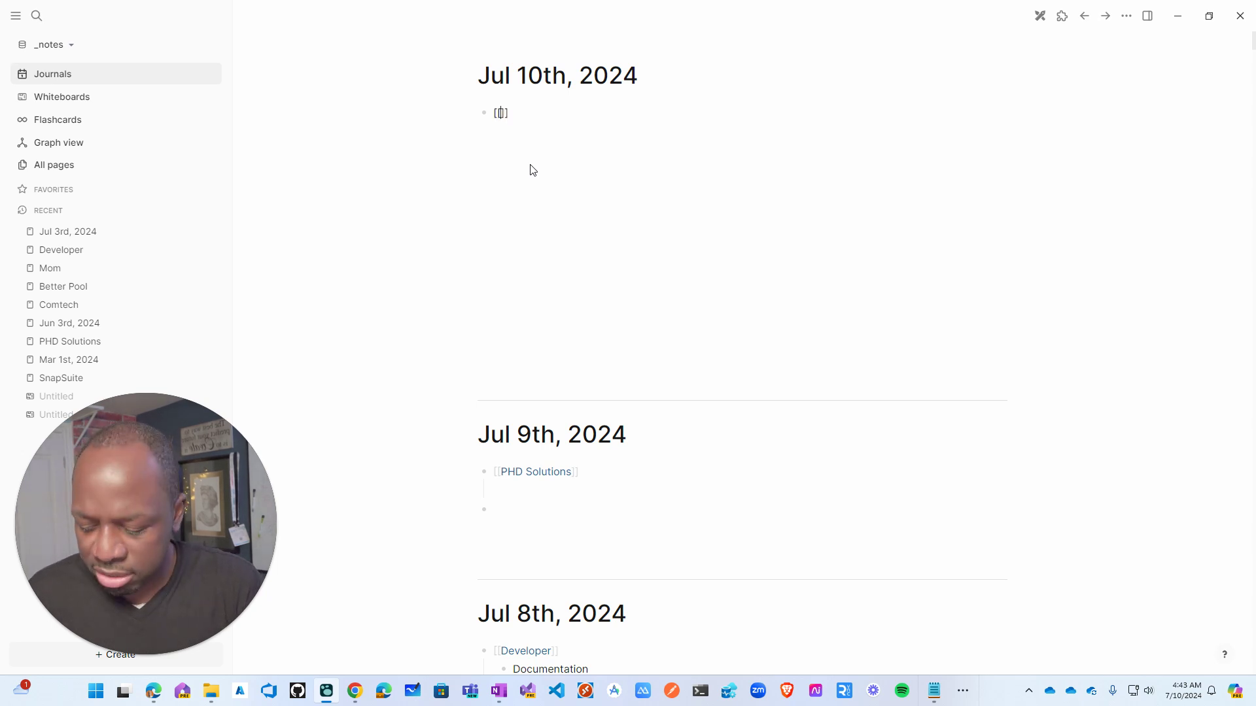
key(BackSpace)
key(BackSpace)
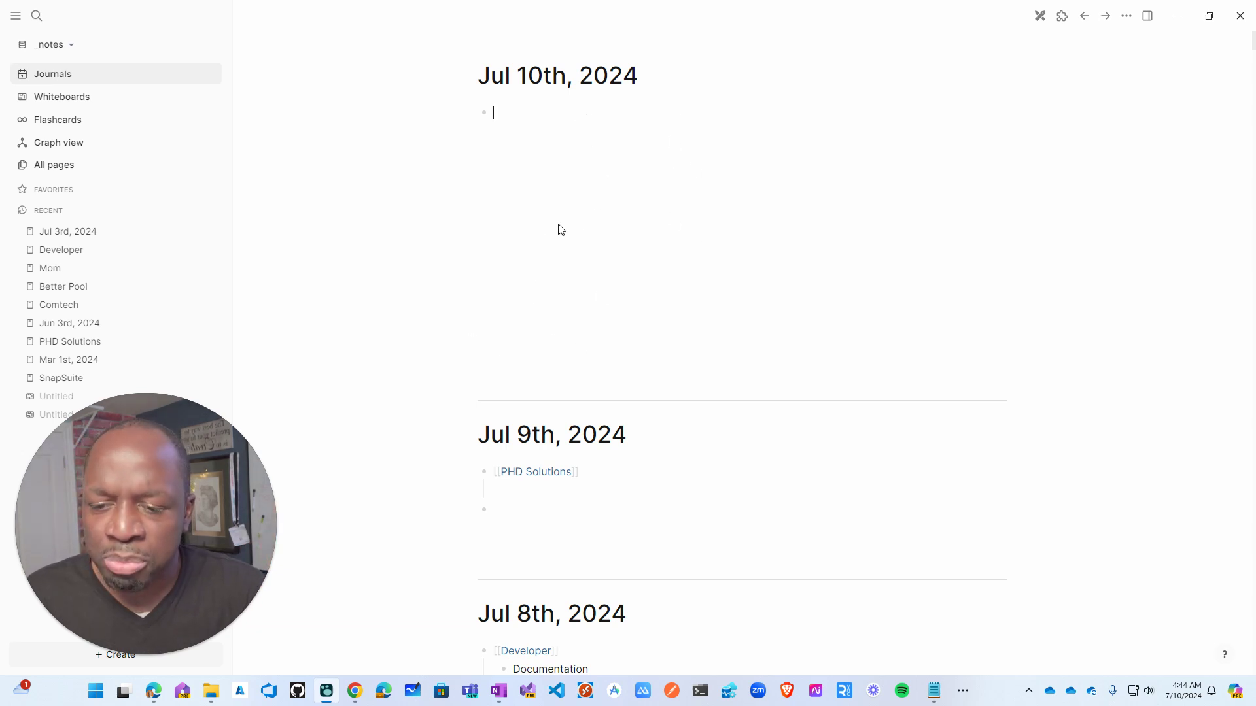
- Skim the journal entries from Jul 9th back past Jul 6th, 2024, and come back to the Jul 10th entry
scroll(576, 196, down, 5)
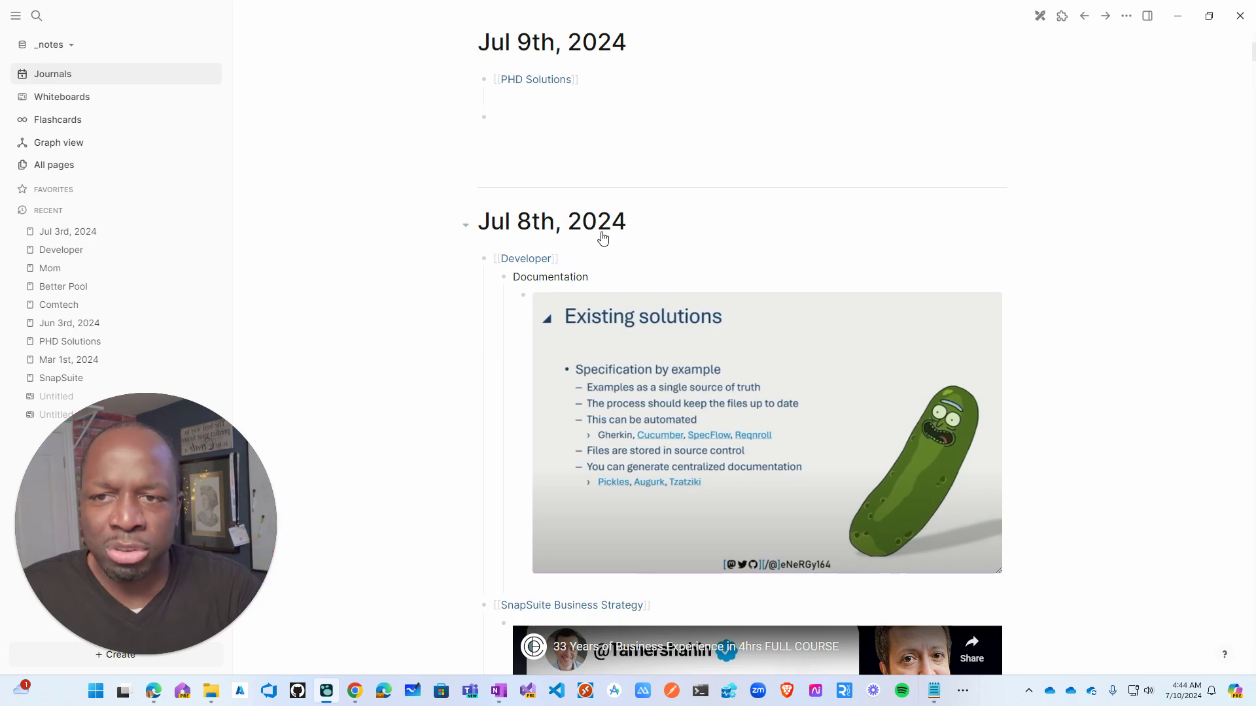
scroll(560, 184, down, 20)
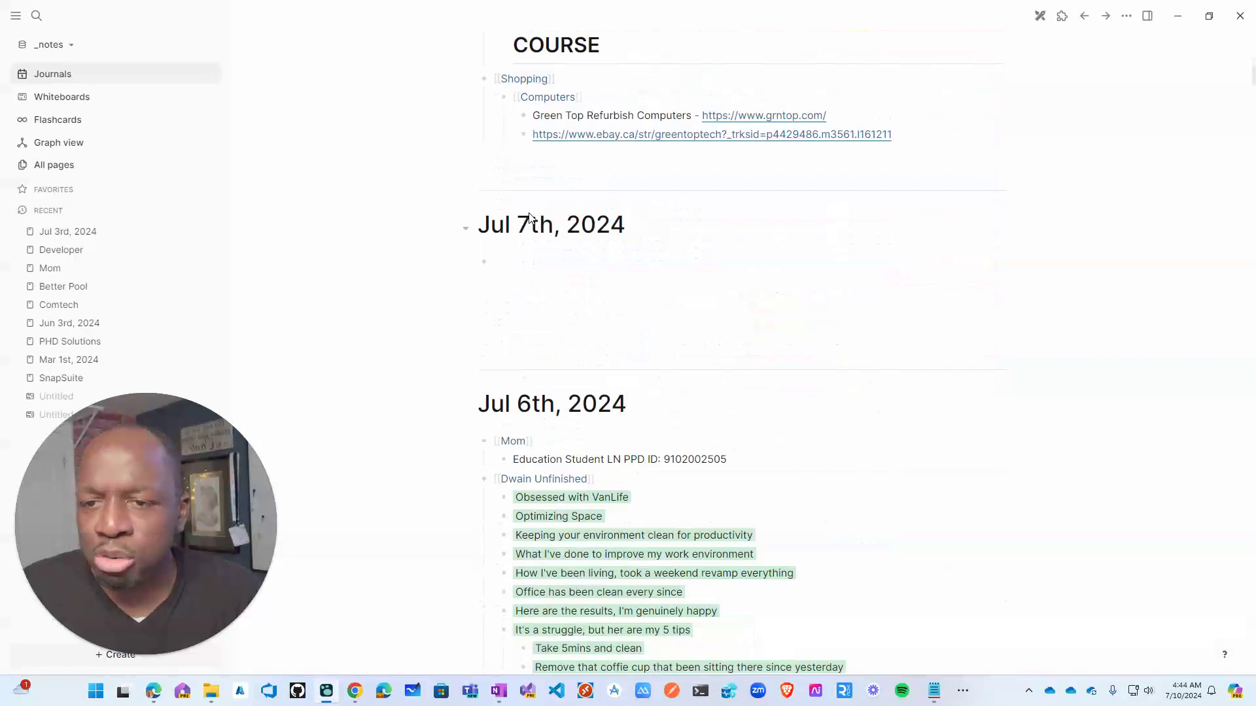
scroll(540, 219, down, 15)
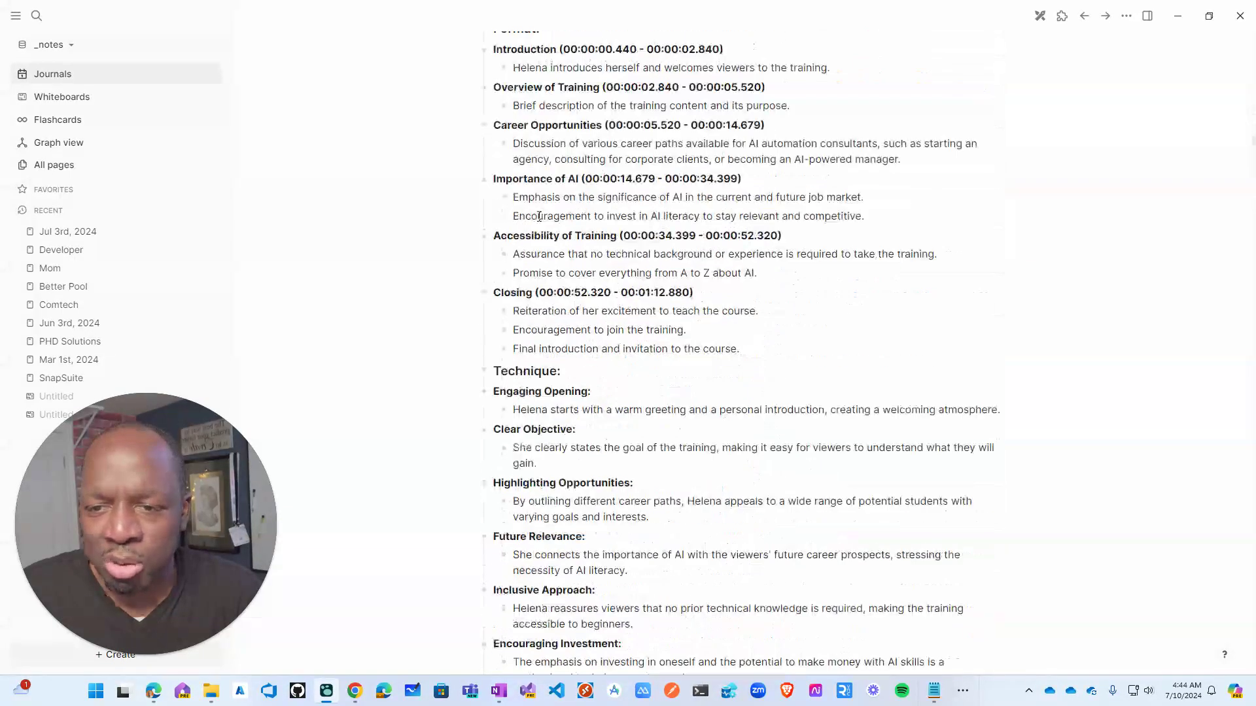
scroll(530, 209, up, 20)
scroll(528, 206, up, 10)
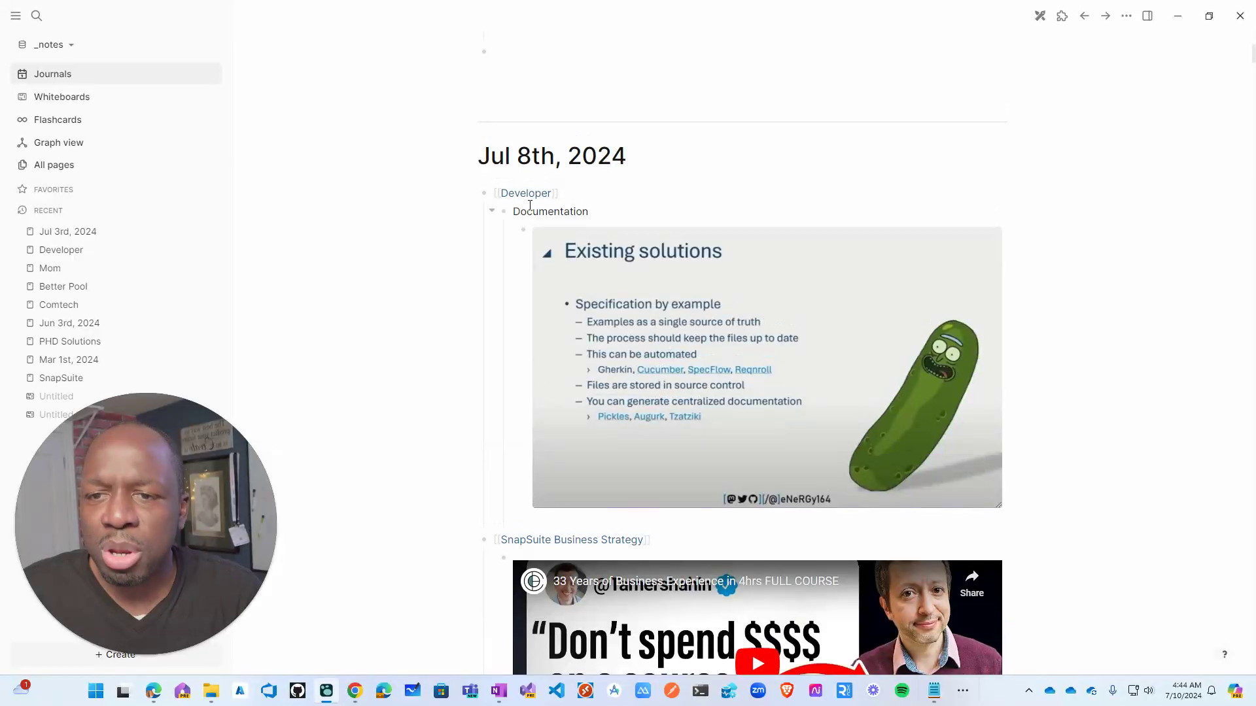
scroll(533, 205, up, 6)
- Link the existing PHD Solutions page in the Jul 10th, 2024 entry and nest the bullets "Point 1" and "Point 2" under it
click(519, 193)
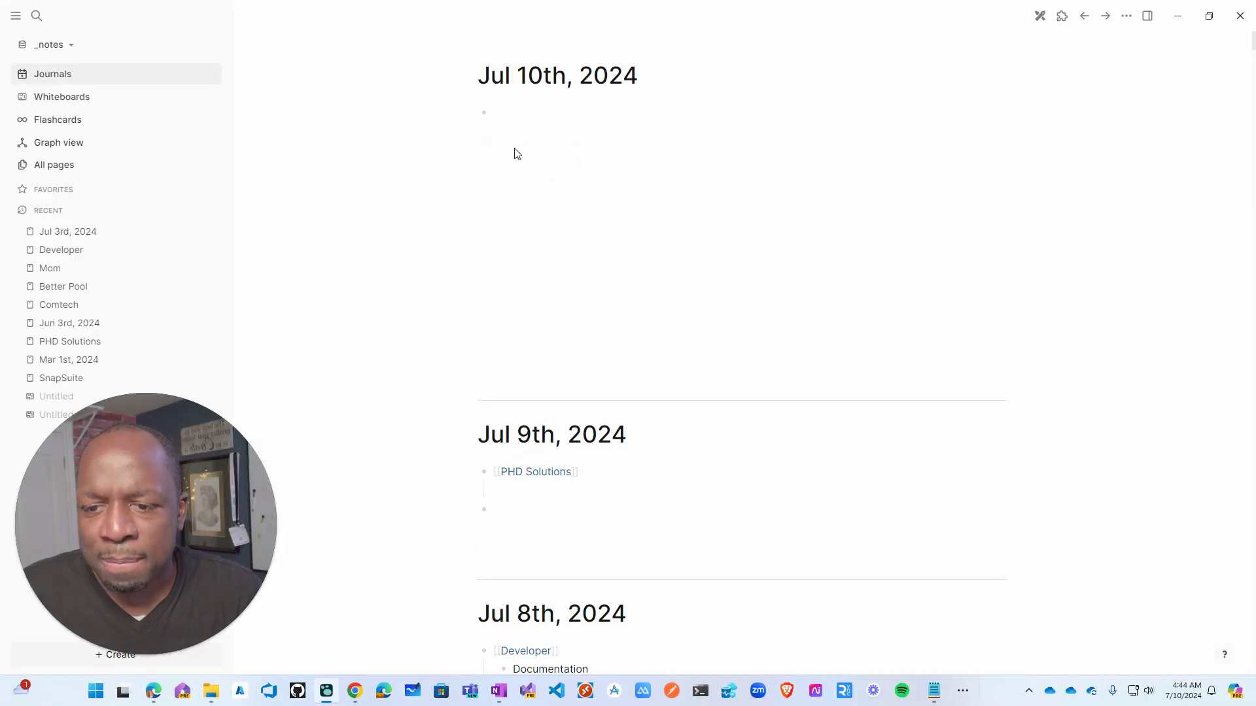
text([[[)
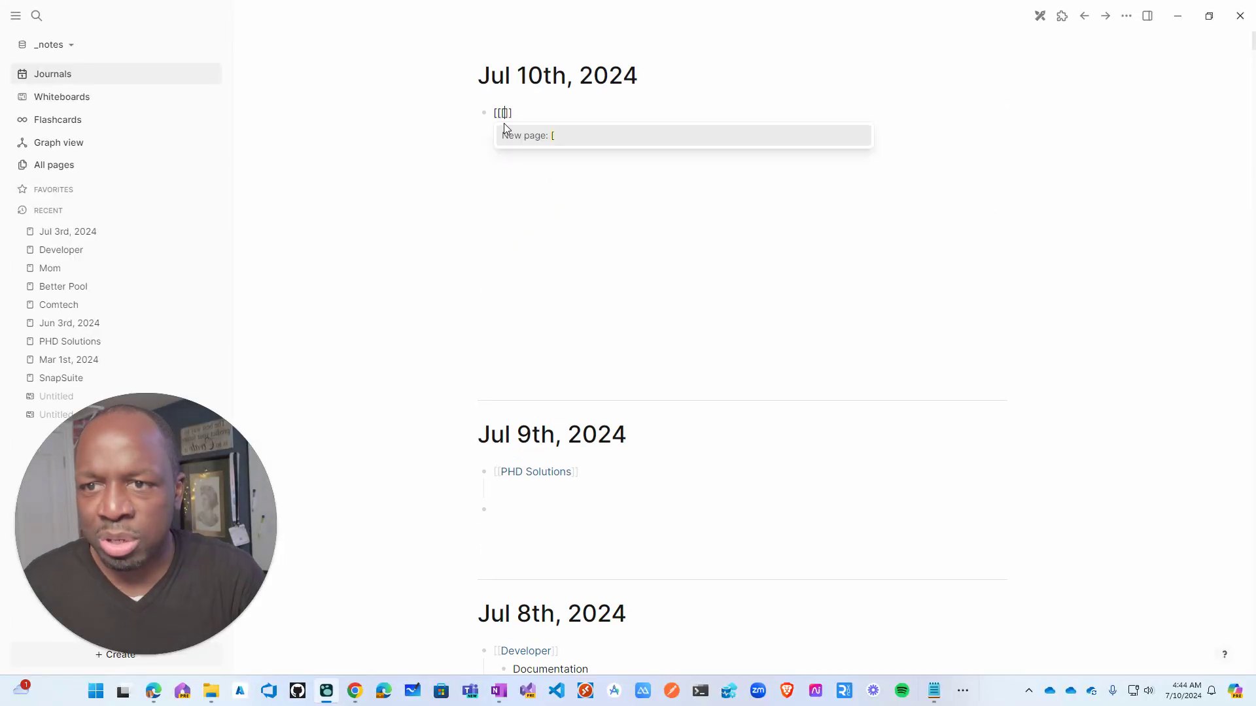
text(PH)
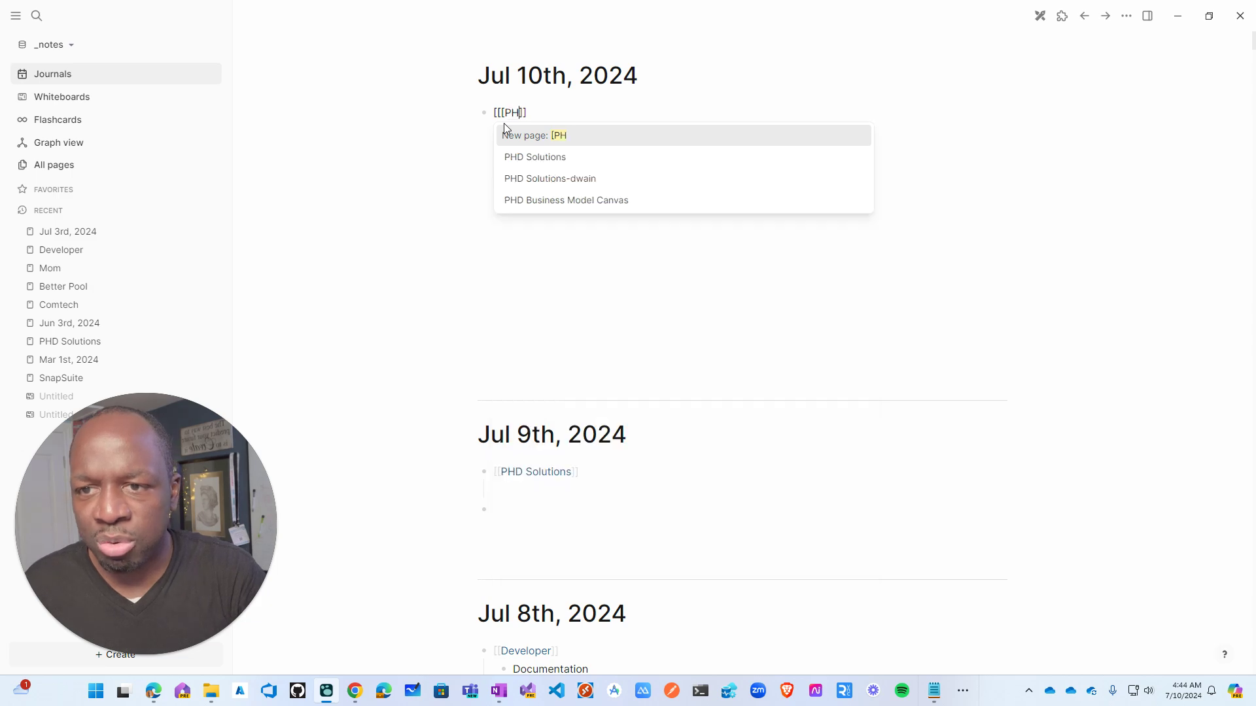
key(Down)
key(Return)
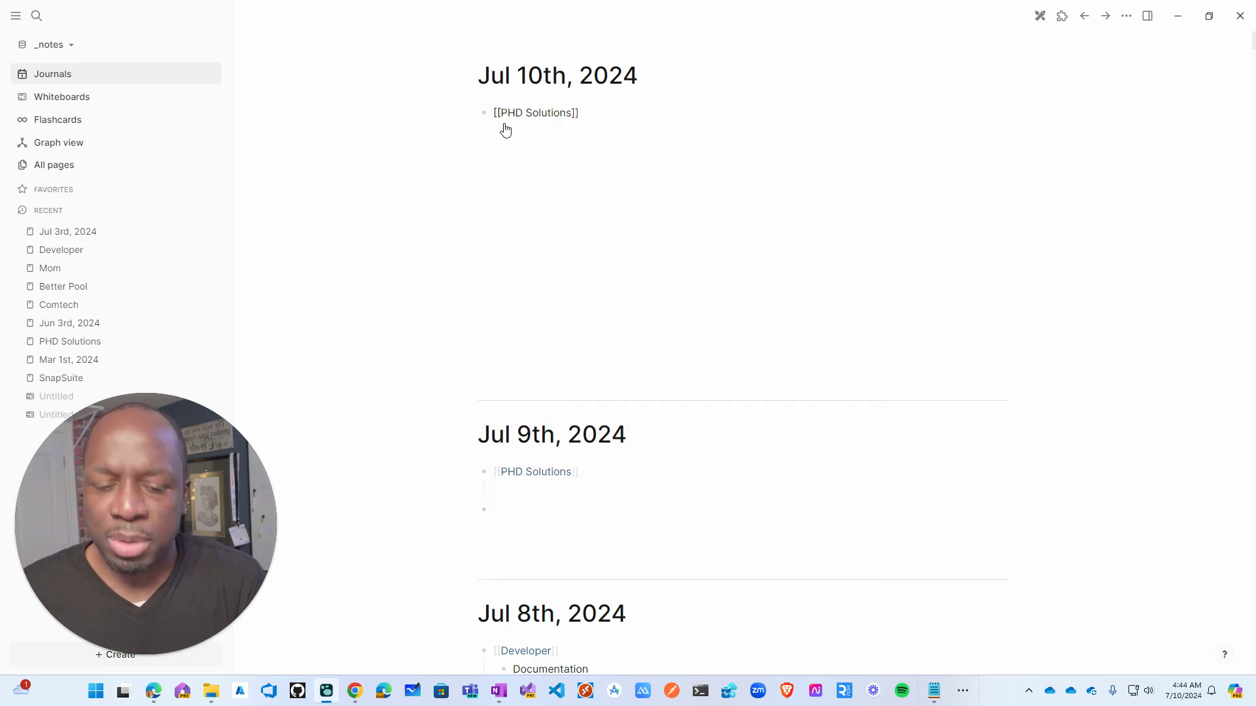
key(Return)
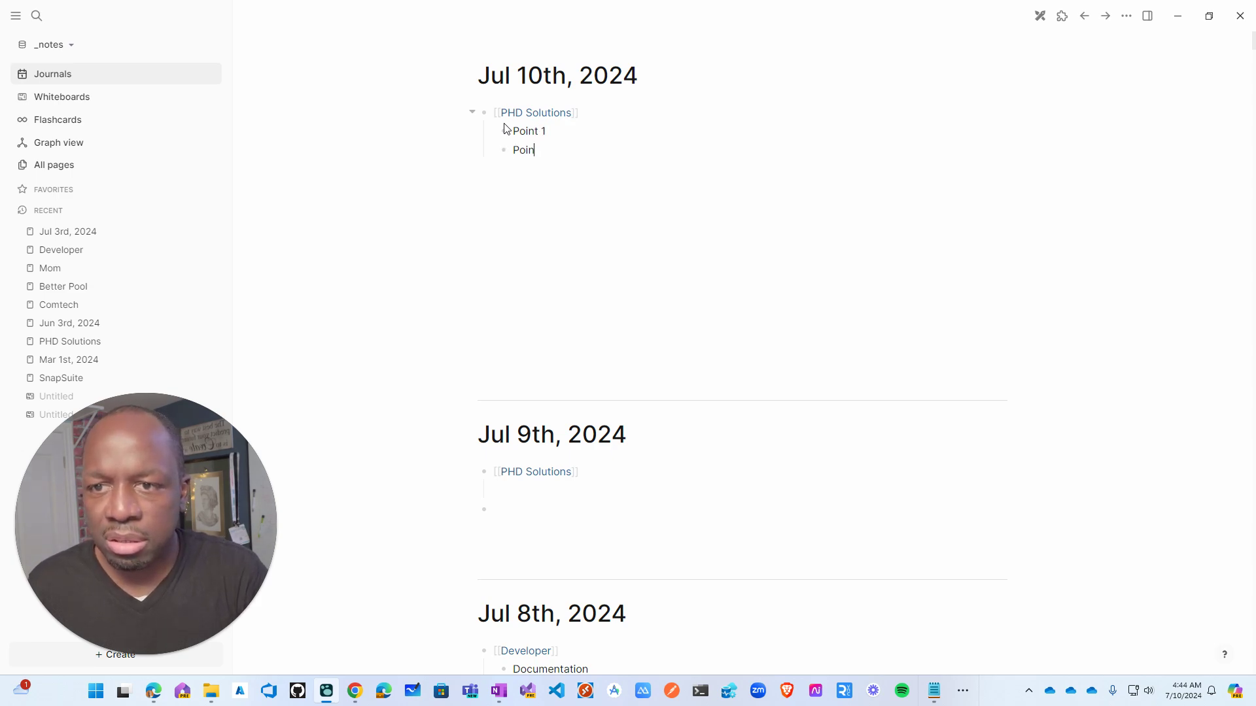
key(Return)
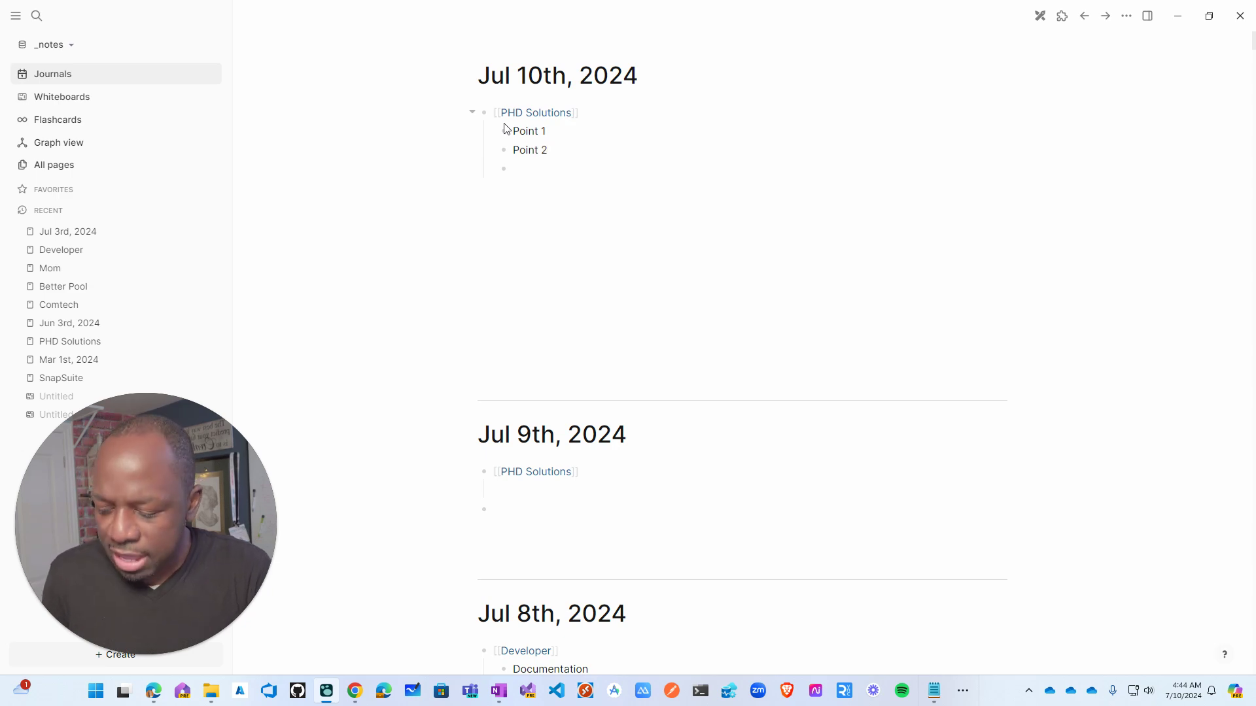
- Add a top-level link to the SnapSuite page in the Jul 10th, 2024 entry with two nested bullets reading "dfdfdf"
key(shift+Tab)
text([[S)
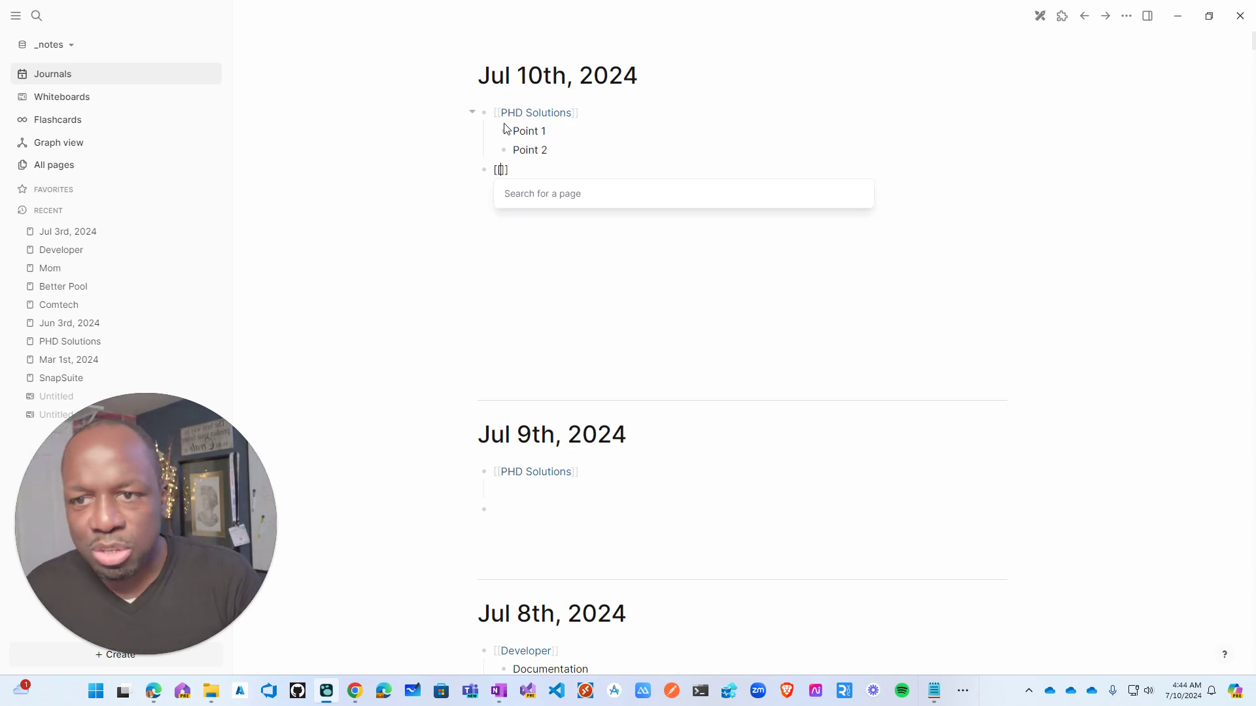
text(nap)
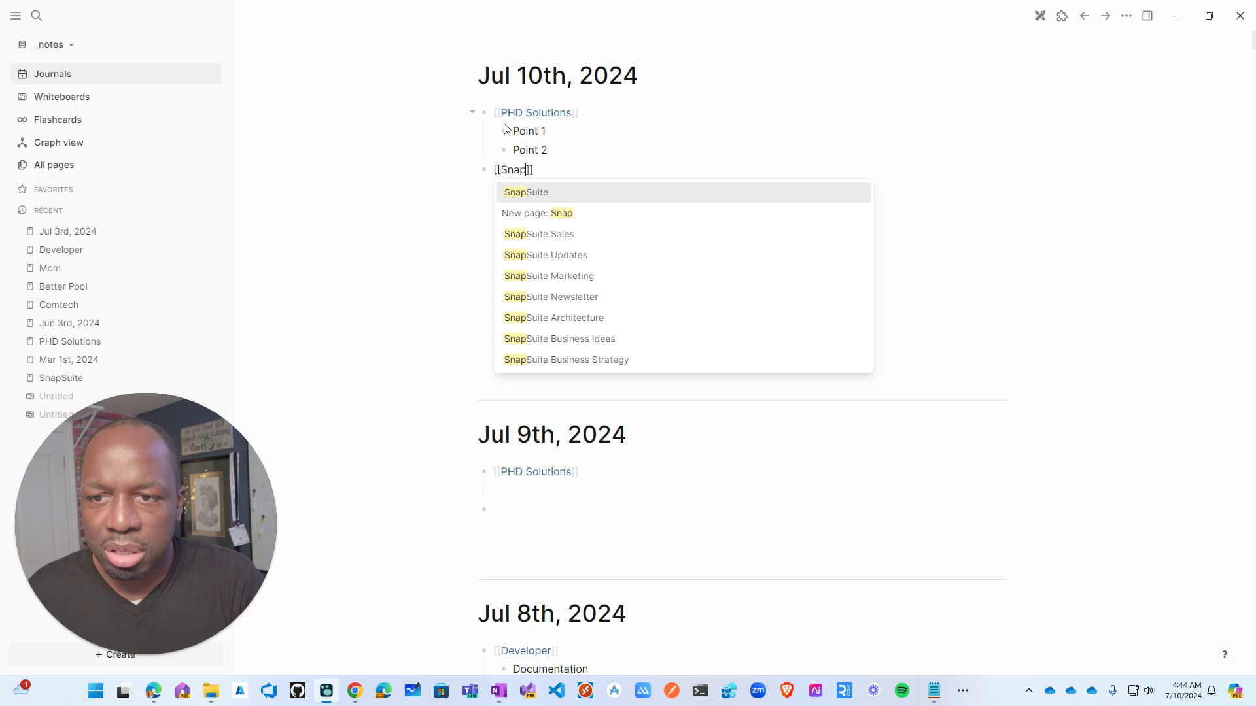
key(Return)
key(Return)
text(df)
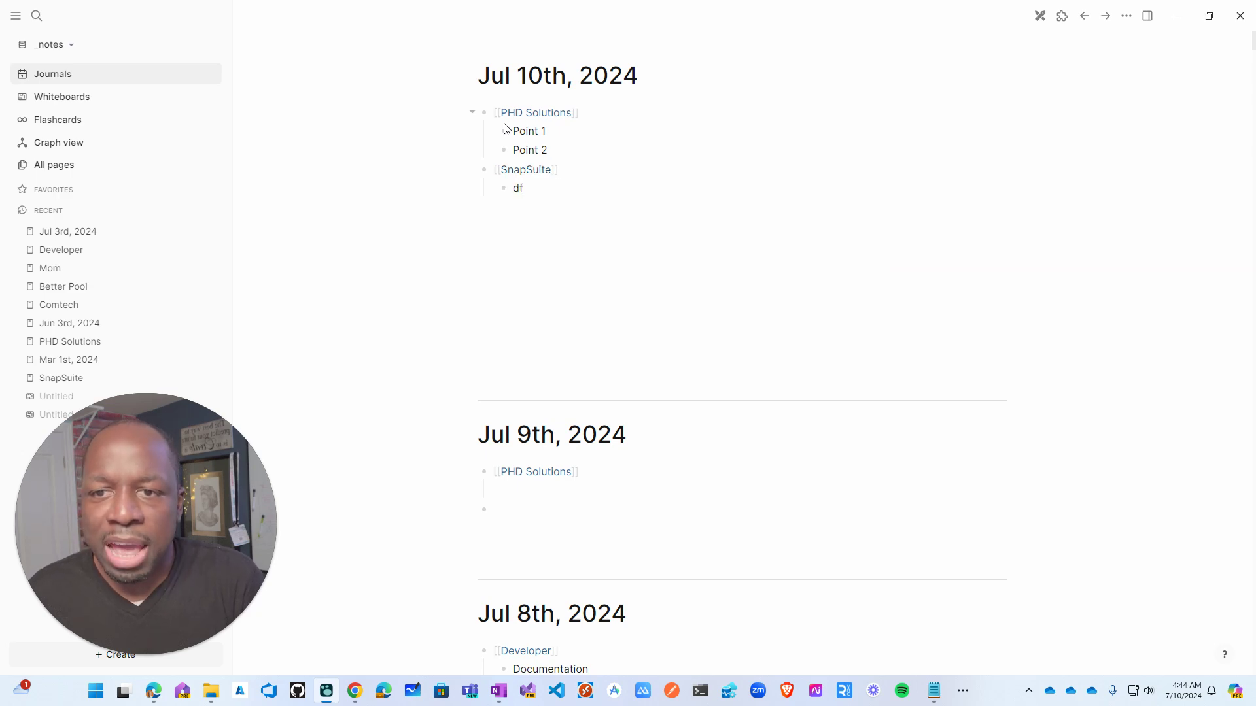
text(dfdf)
key(Return)
text(dfdfdf)
key(Return)
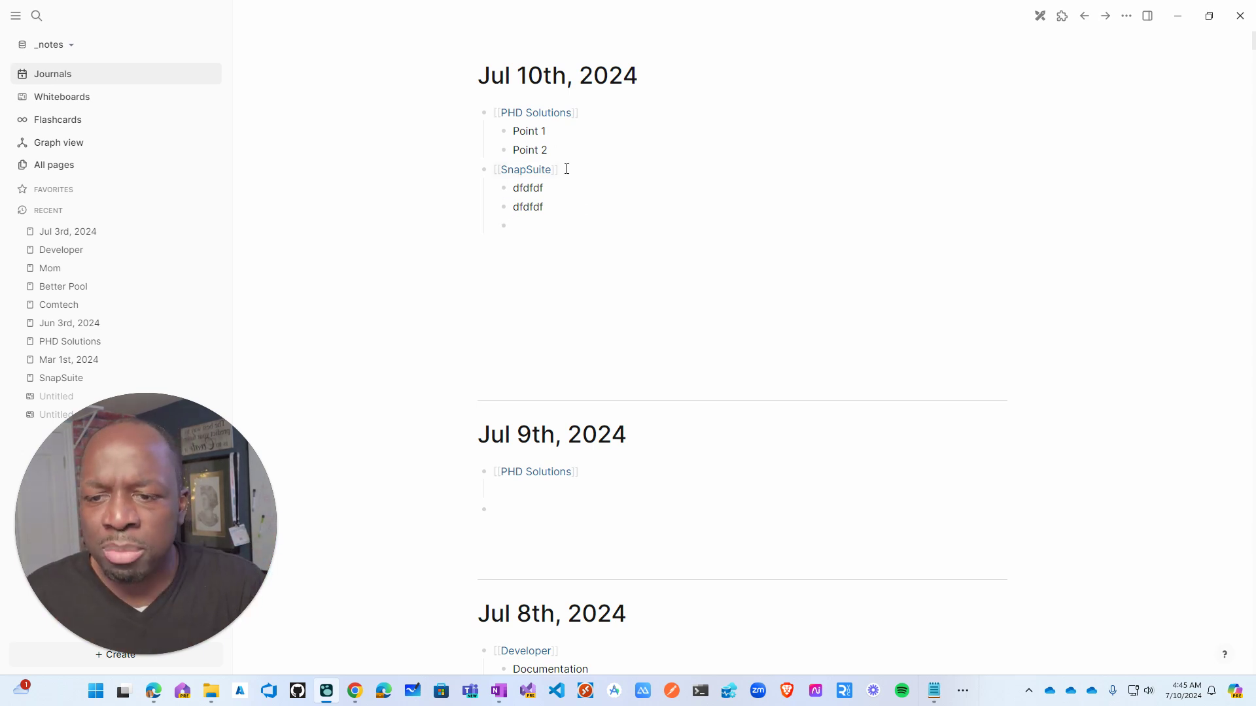
- Open the PHD Solutions page from the Jul 10th, 2024 journal entry and expand its linked references
scroll(595, 386, down, 7)
scroll(573, 376, up, 7)
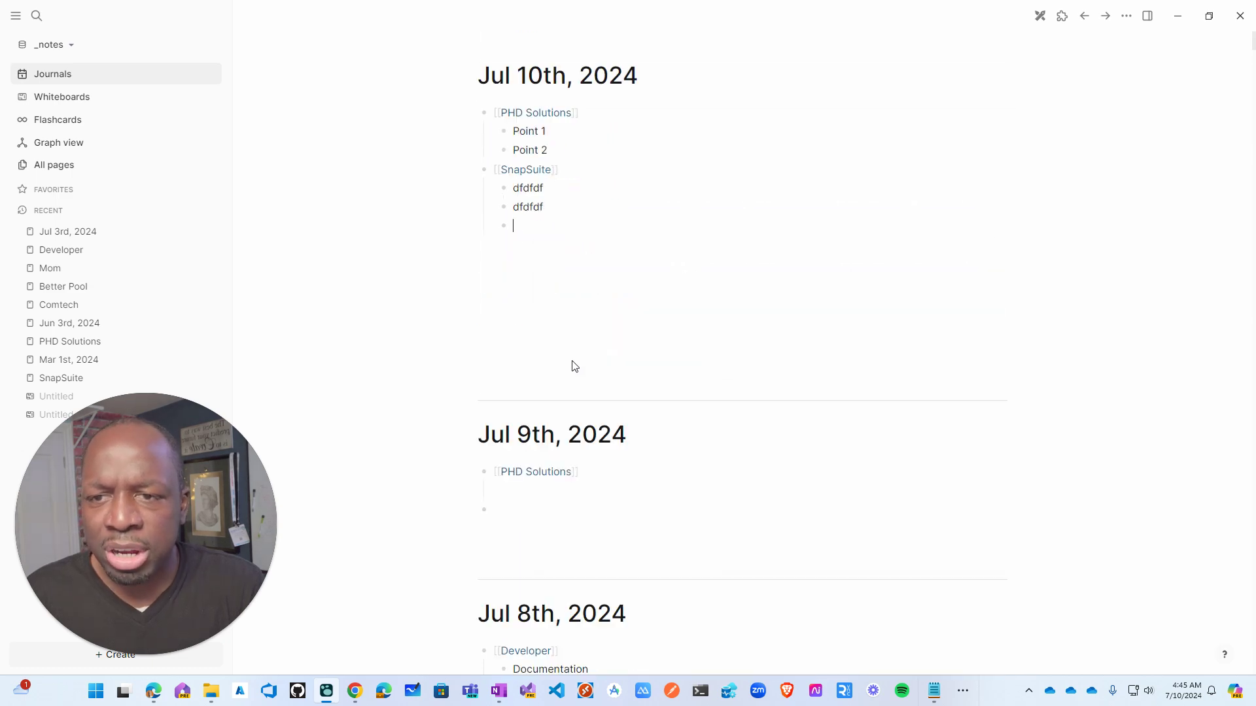
click(542, 115)
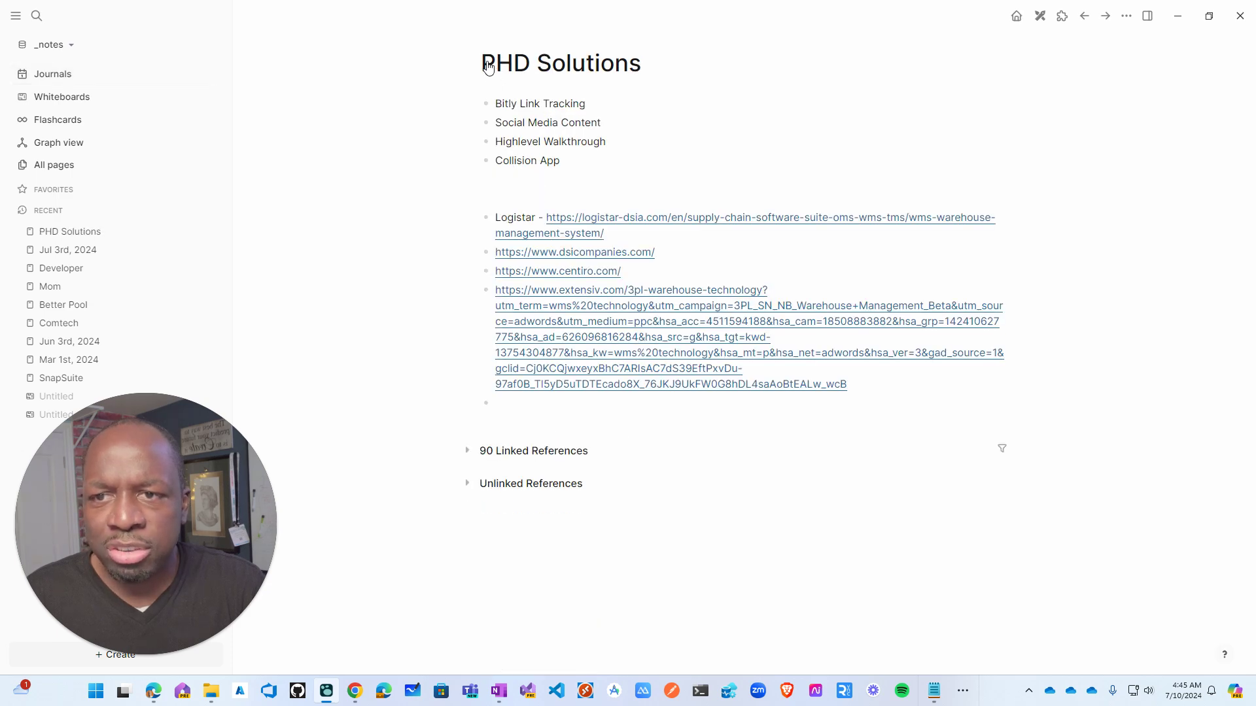
click(470, 451)
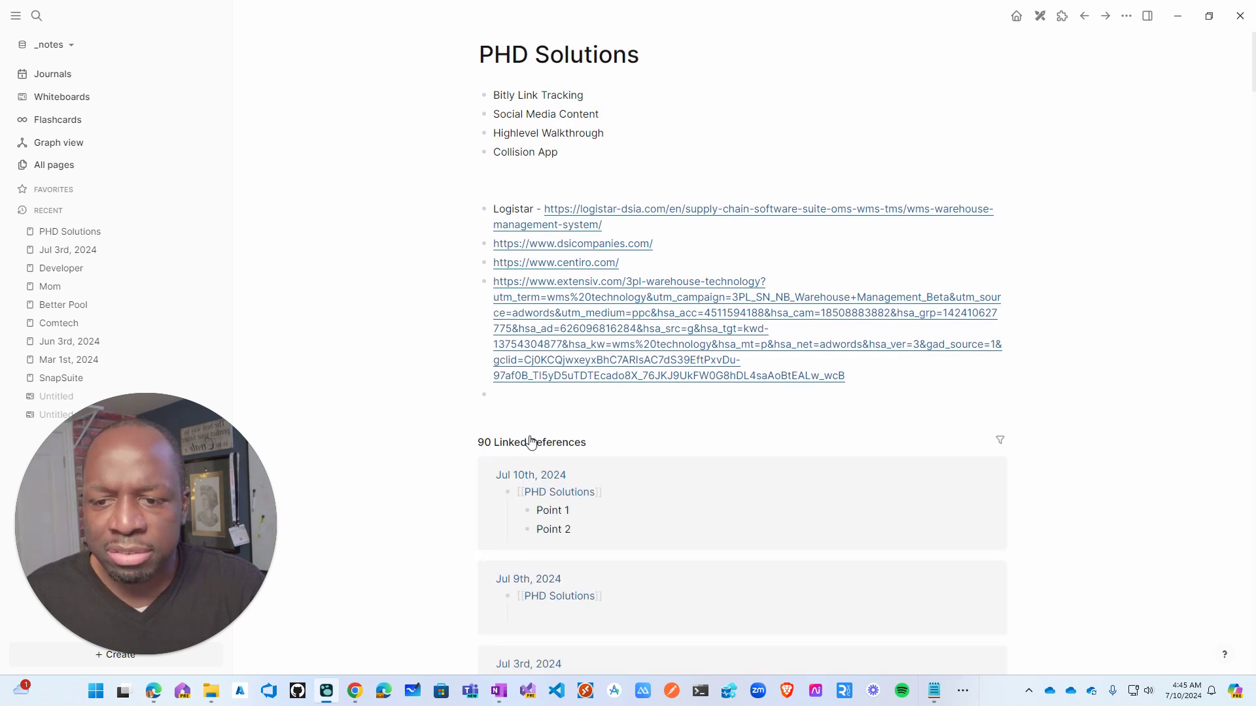
- Review the linked references to PHD Solutions from Jul 10th back to late May 2024, and return to the page's own bullets
scroll(531, 442, down, 2)
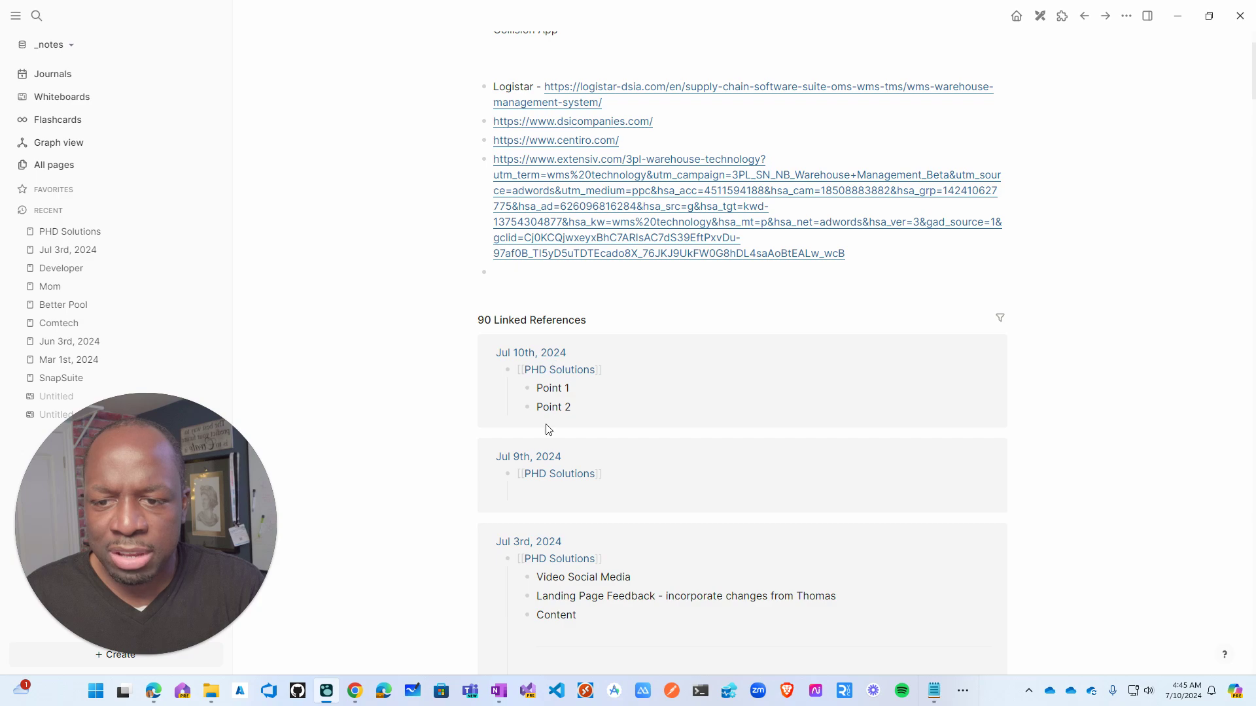
scroll(548, 425, down, 20)
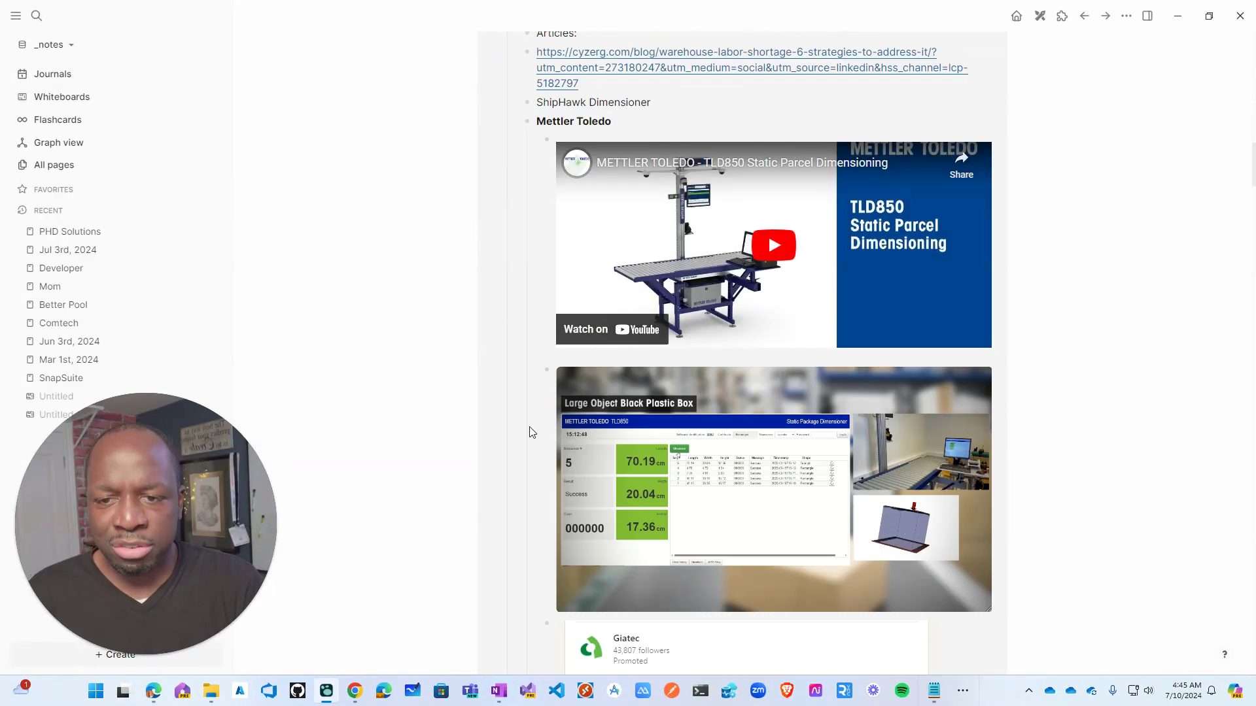
scroll(533, 433, down, 20)
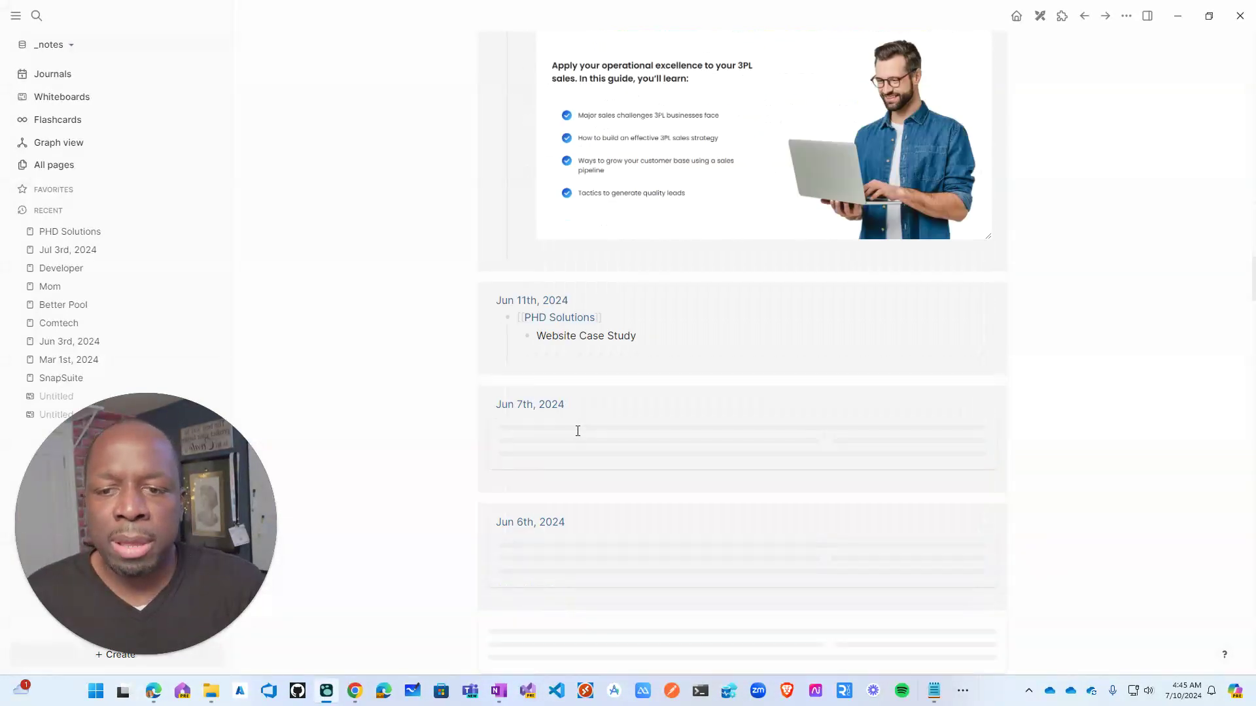
scroll(578, 431, down, 20)
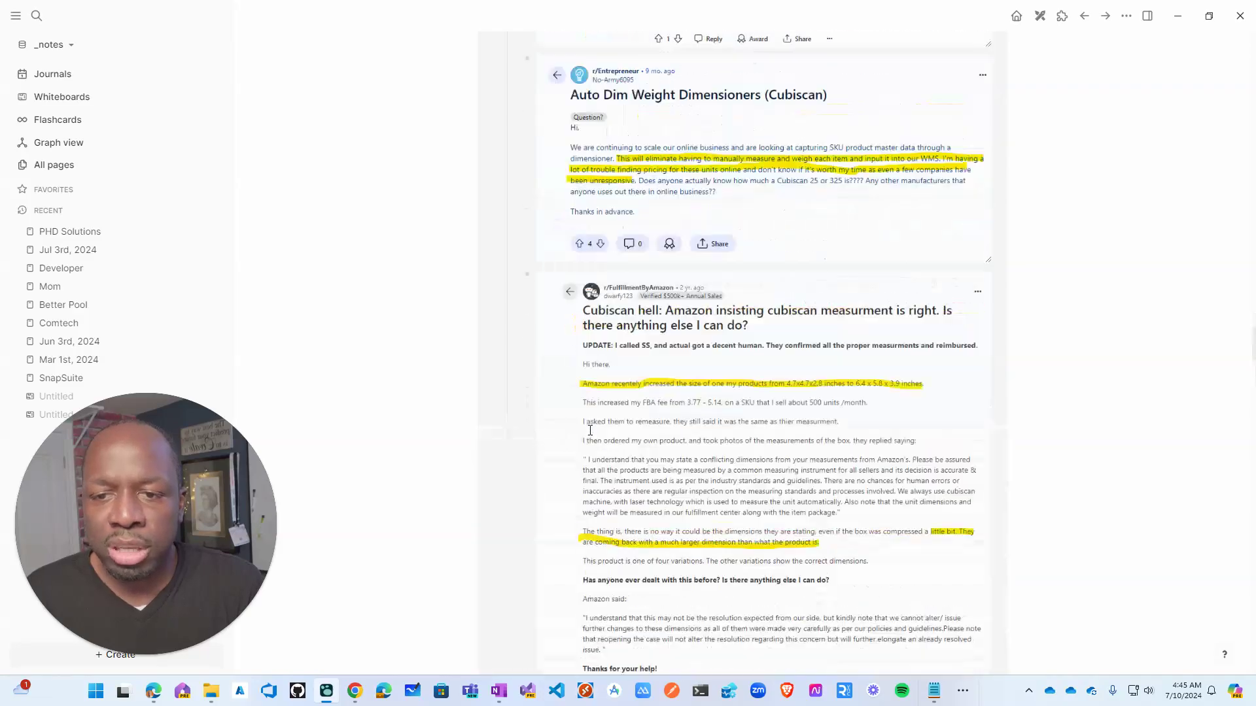
scroll(590, 430, down, 15)
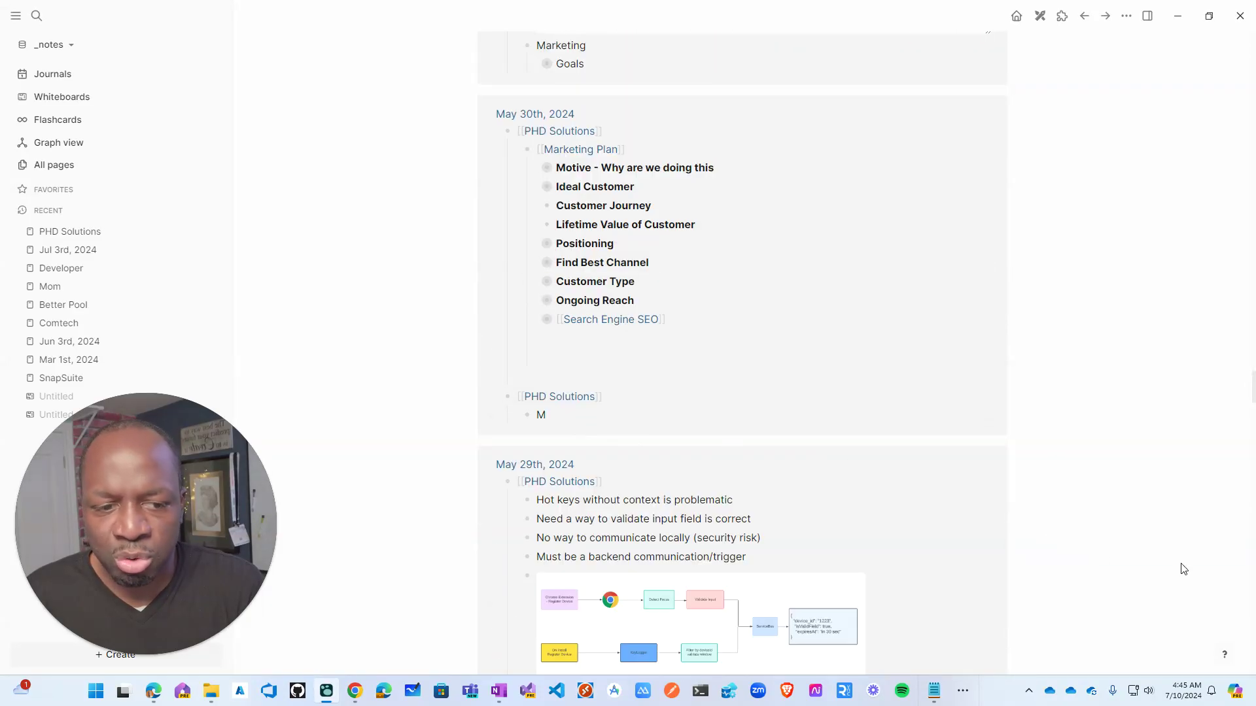
scroll(1168, 440, up, 15)
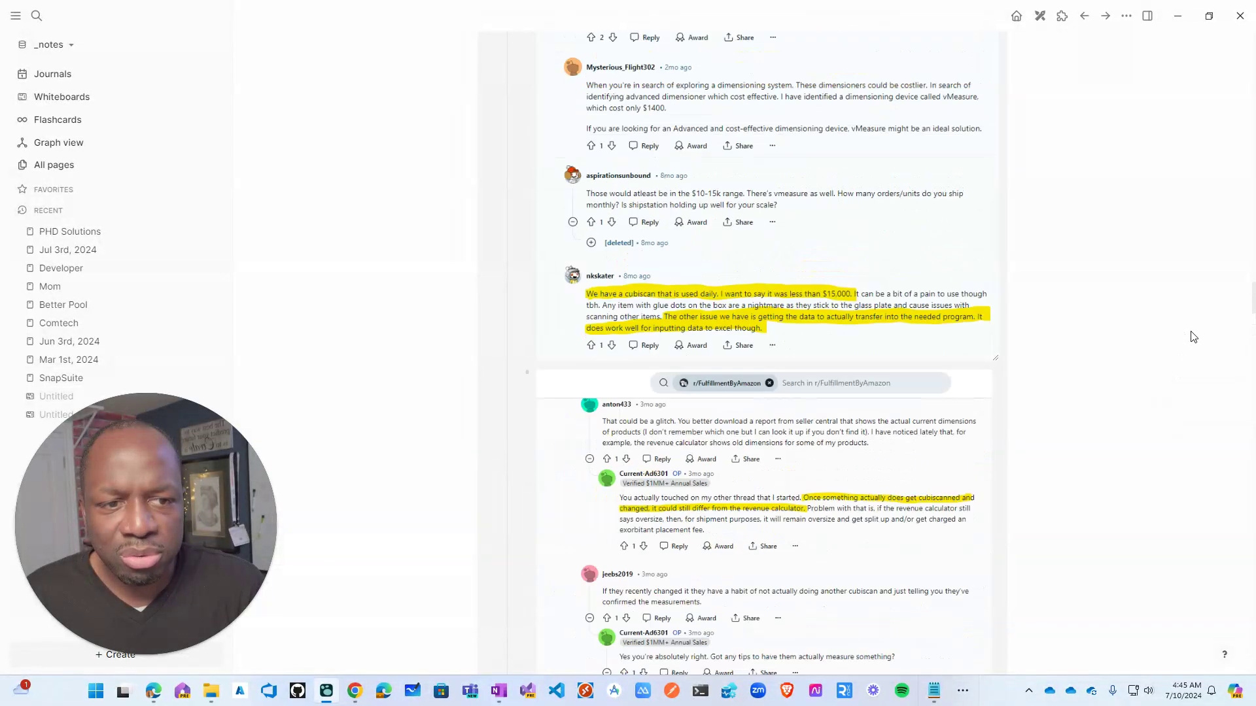
scroll(1194, 337, up, 5)
drag(1252, 283, 1252, 39)
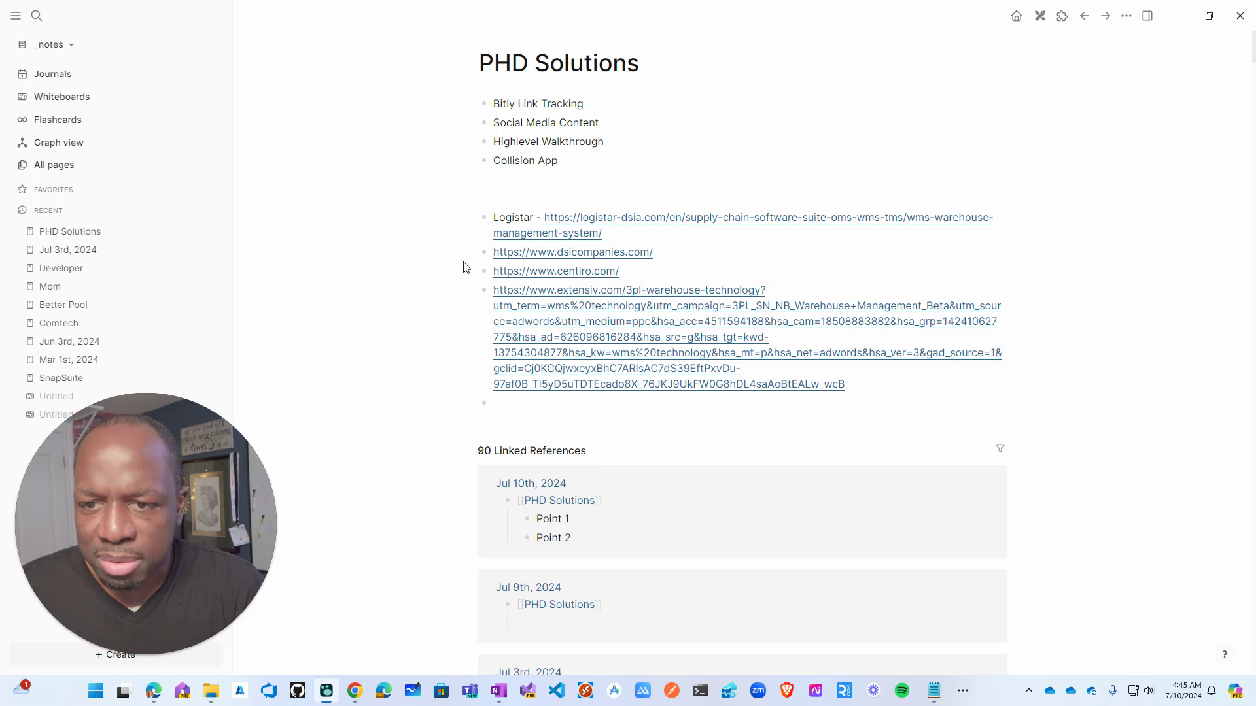
scroll(576, 327, down, 15)
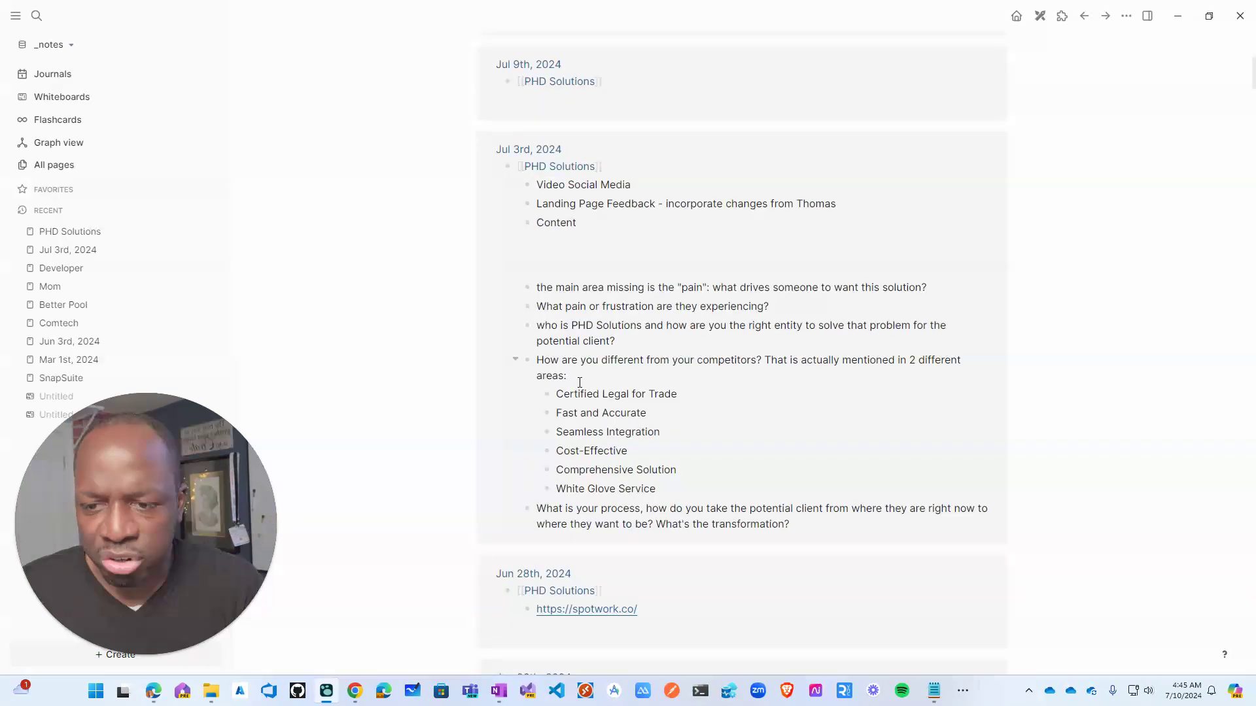
scroll(563, 340, up, 15)
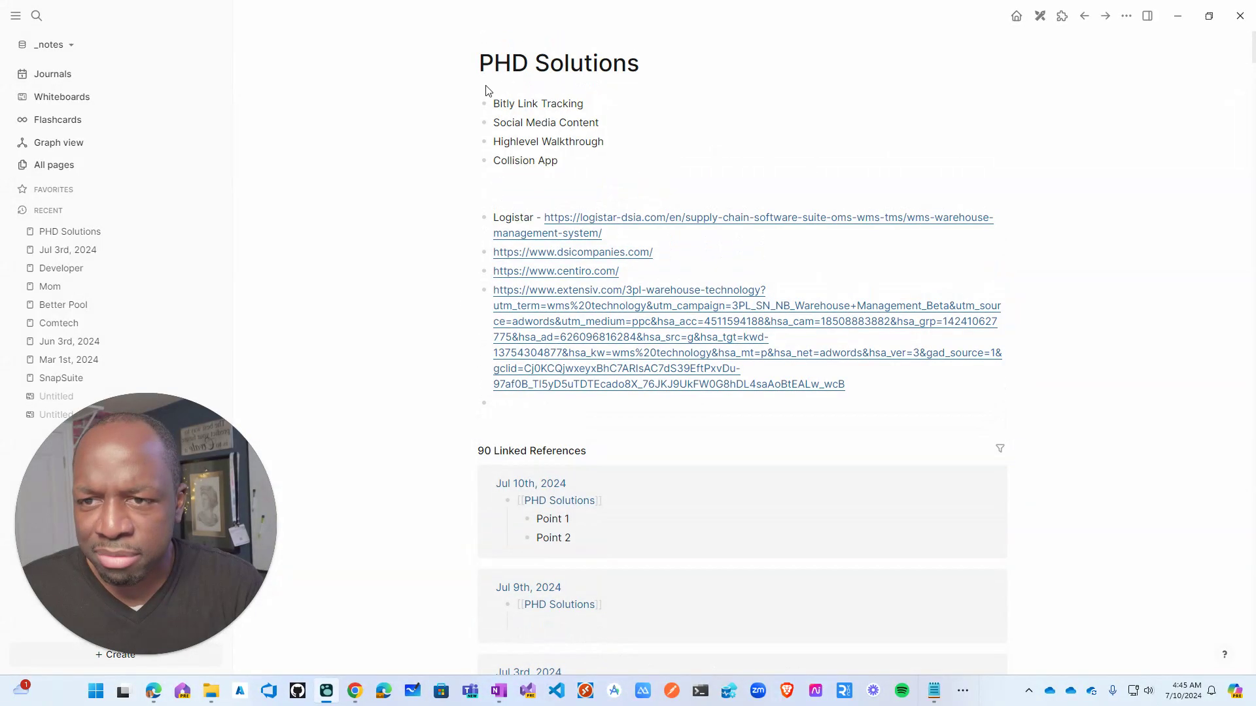
- Add the bullet "Where does this live??" below "Collision App" on the PHD Solutions page
click(575, 162)
key(Return)
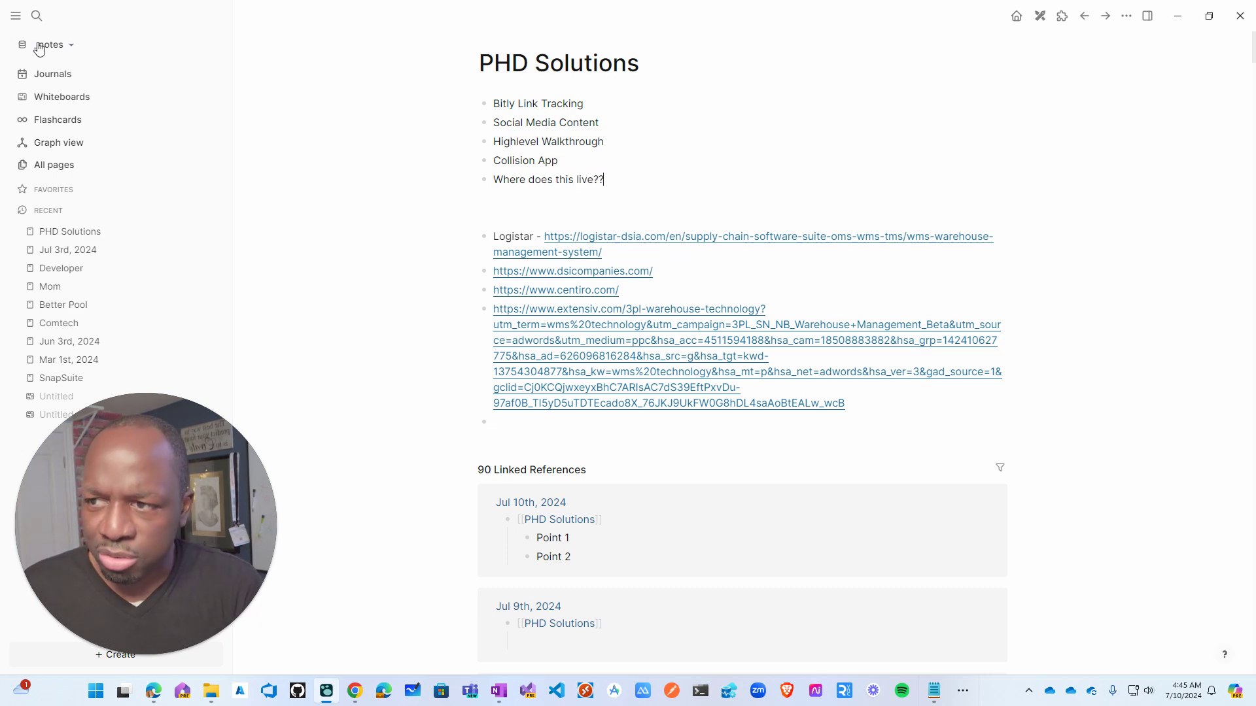
- Look through the recent daily journal entries for the bullet written on the PHD Solutions page, and reopen that page
click(56, 76)
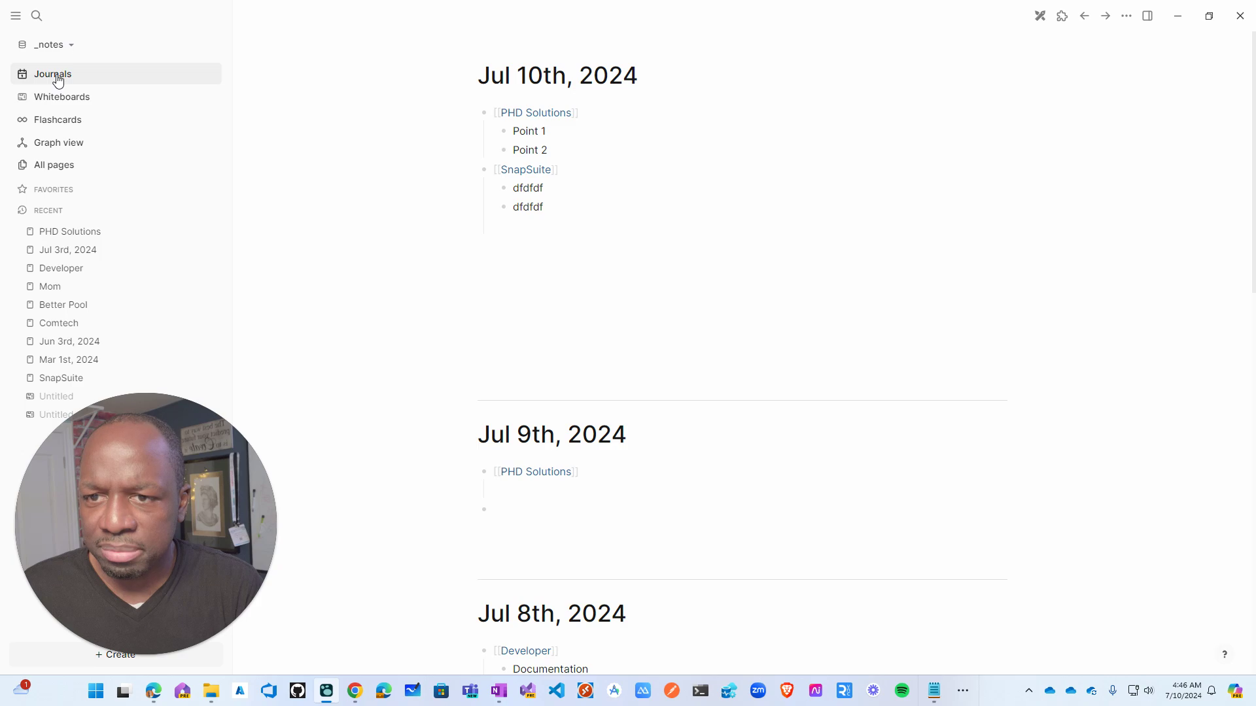
scroll(521, 109, down, 20)
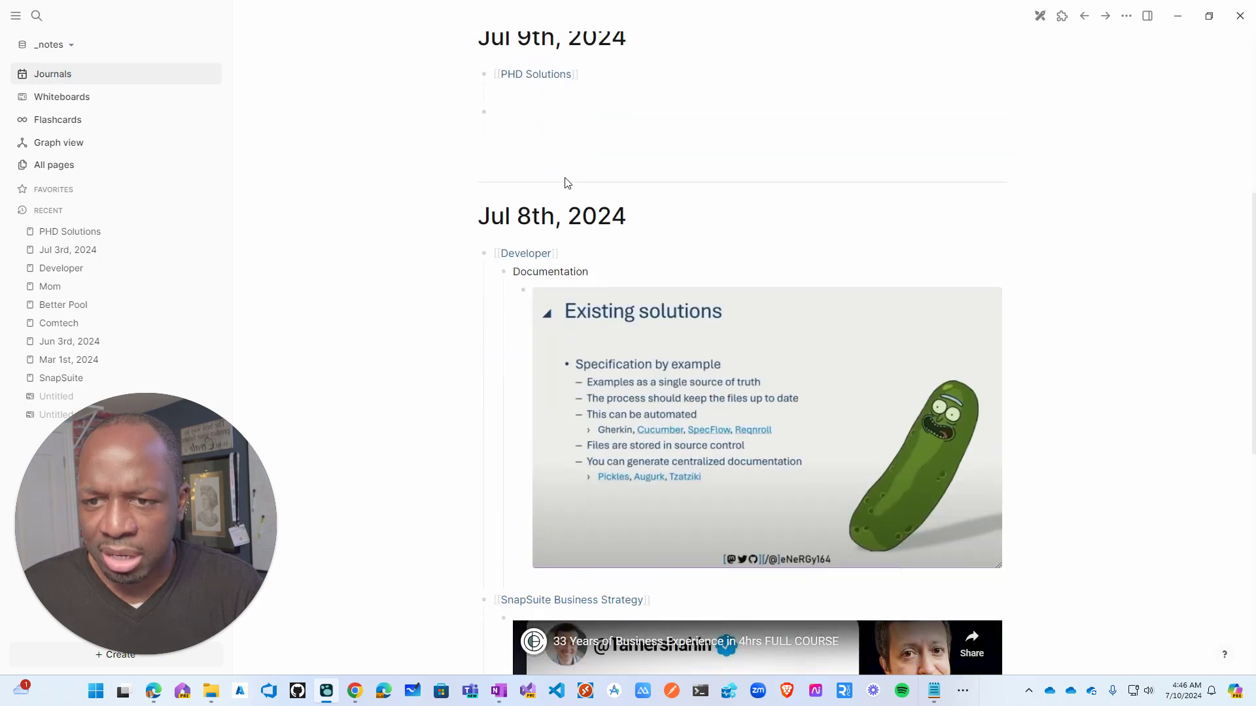
scroll(571, 195, down, 20)
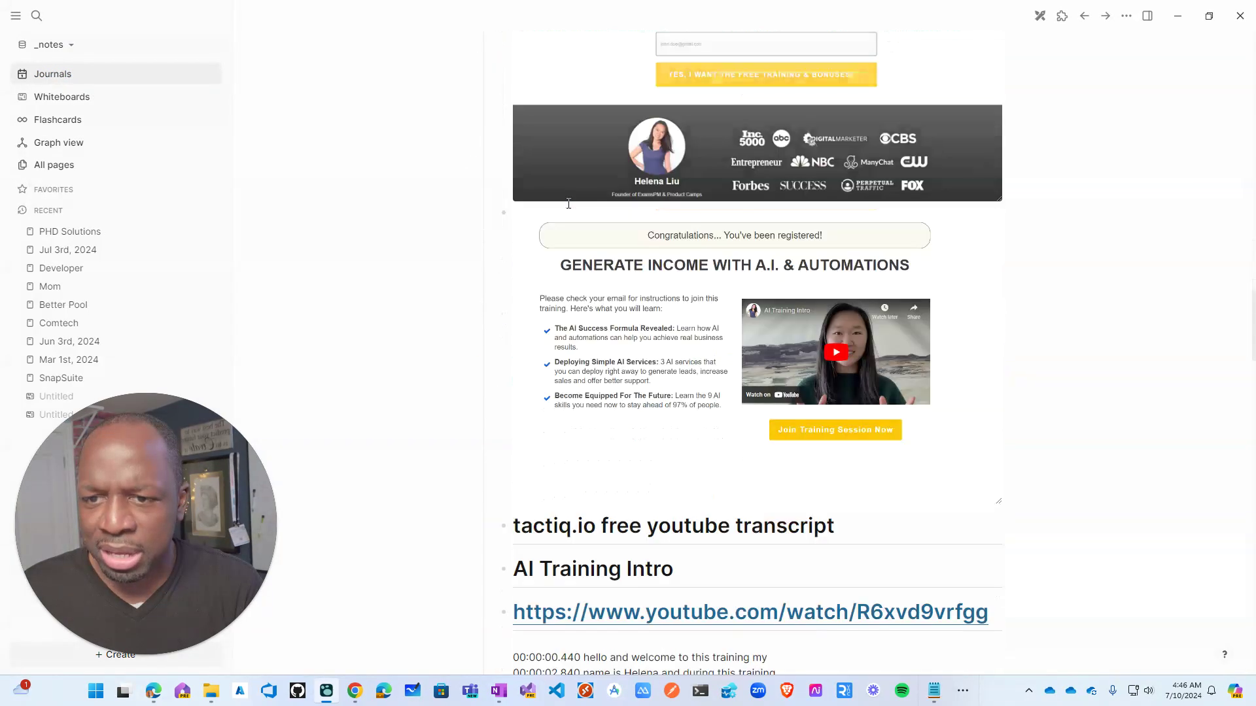
scroll(568, 205, down, 6)
scroll(556, 204, up, 20)
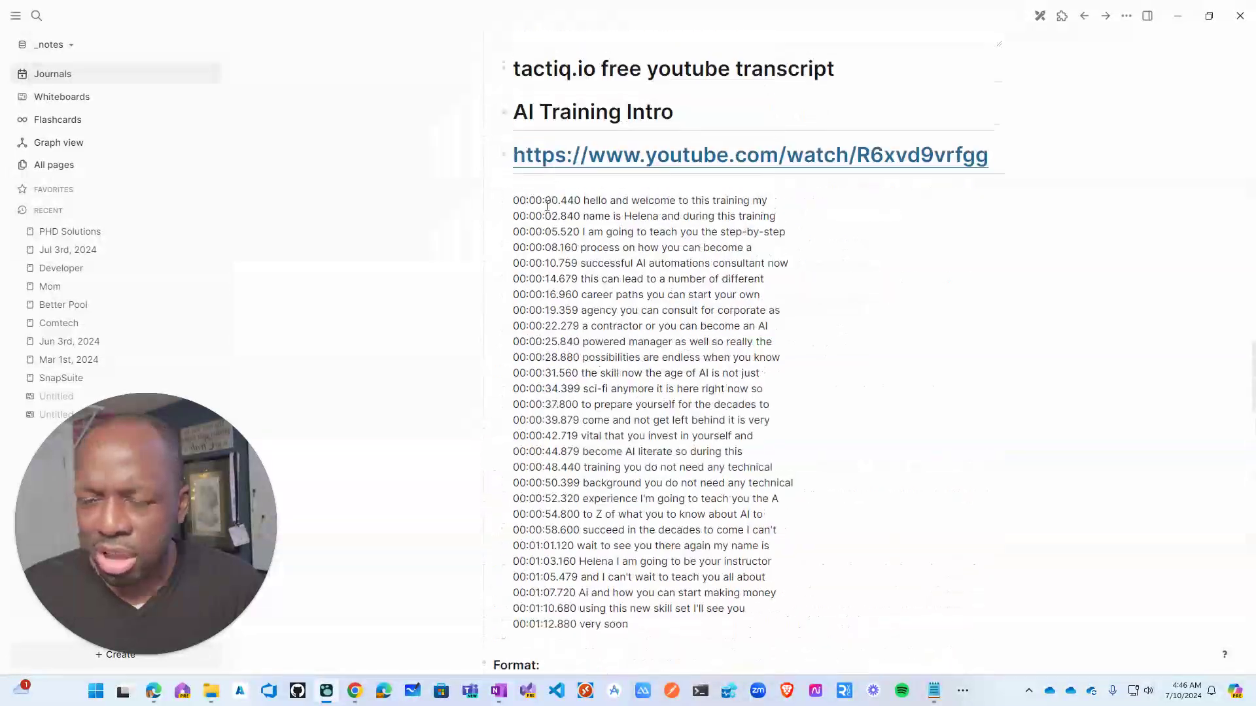
scroll(545, 204, up, 15)
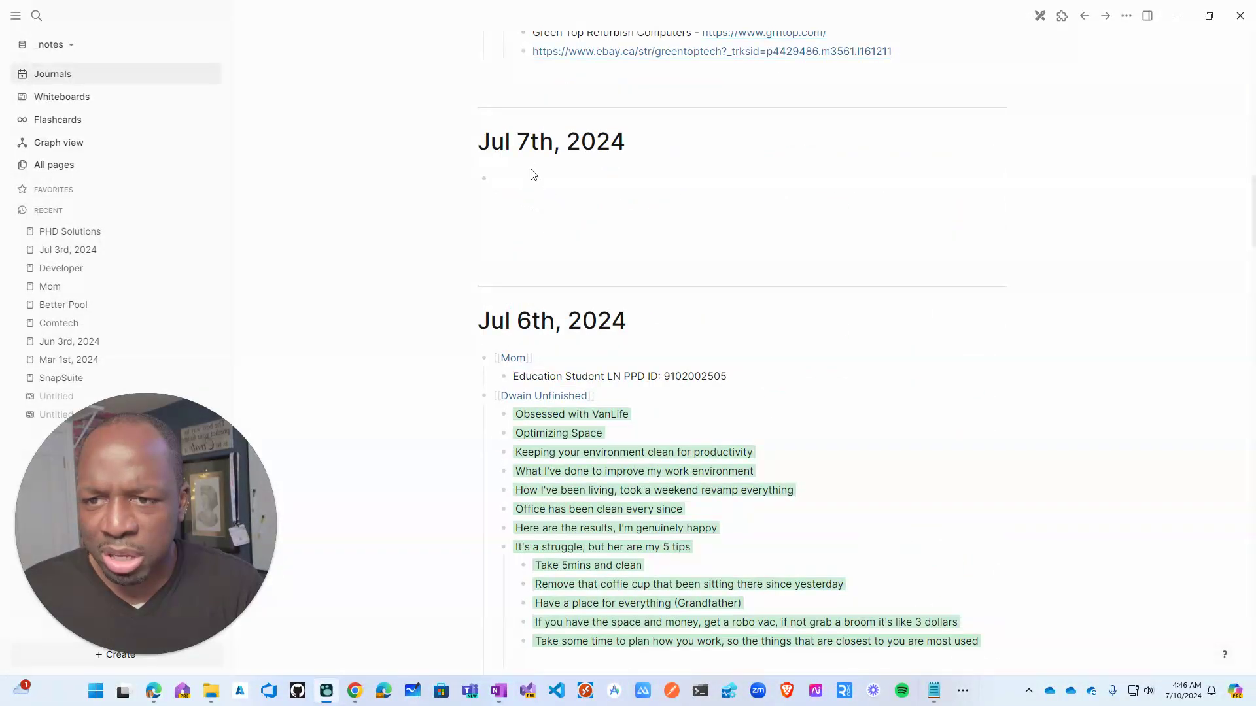
scroll(531, 179, up, 8)
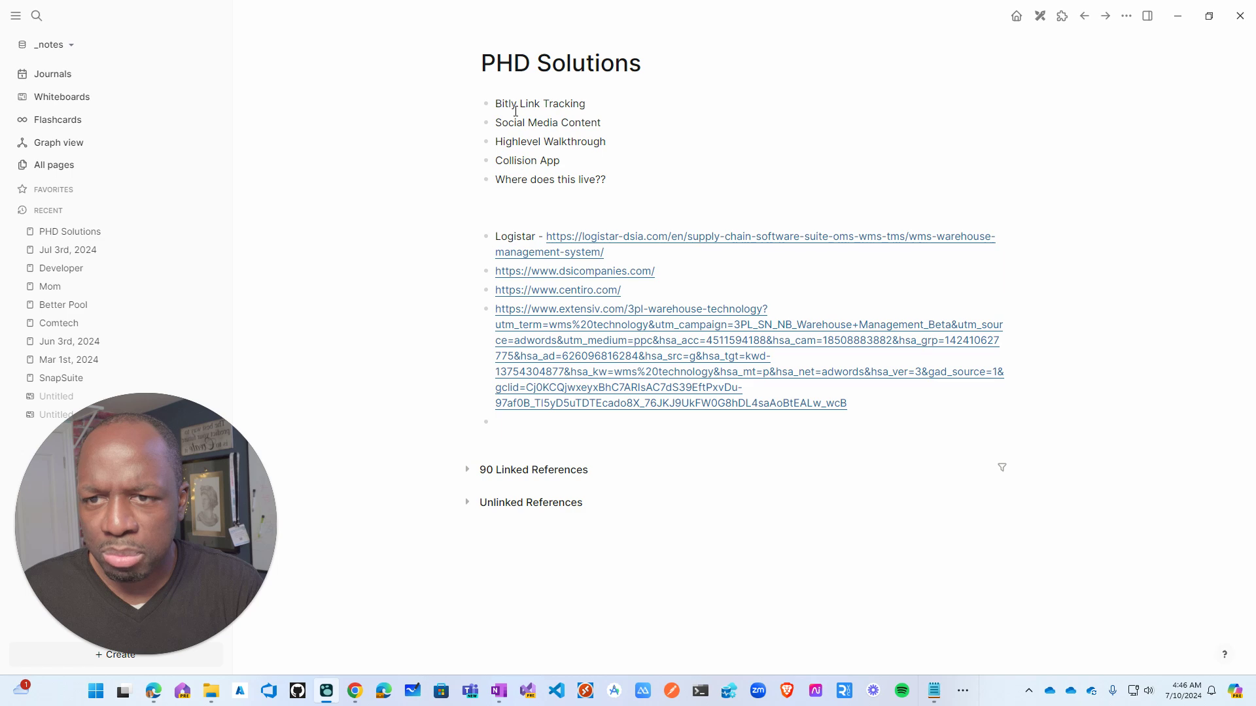
- Highlight the PHD Solutions page's own bullets and compare them with its expanded linked references from July 2024
drag(558, 155, 497, 103)
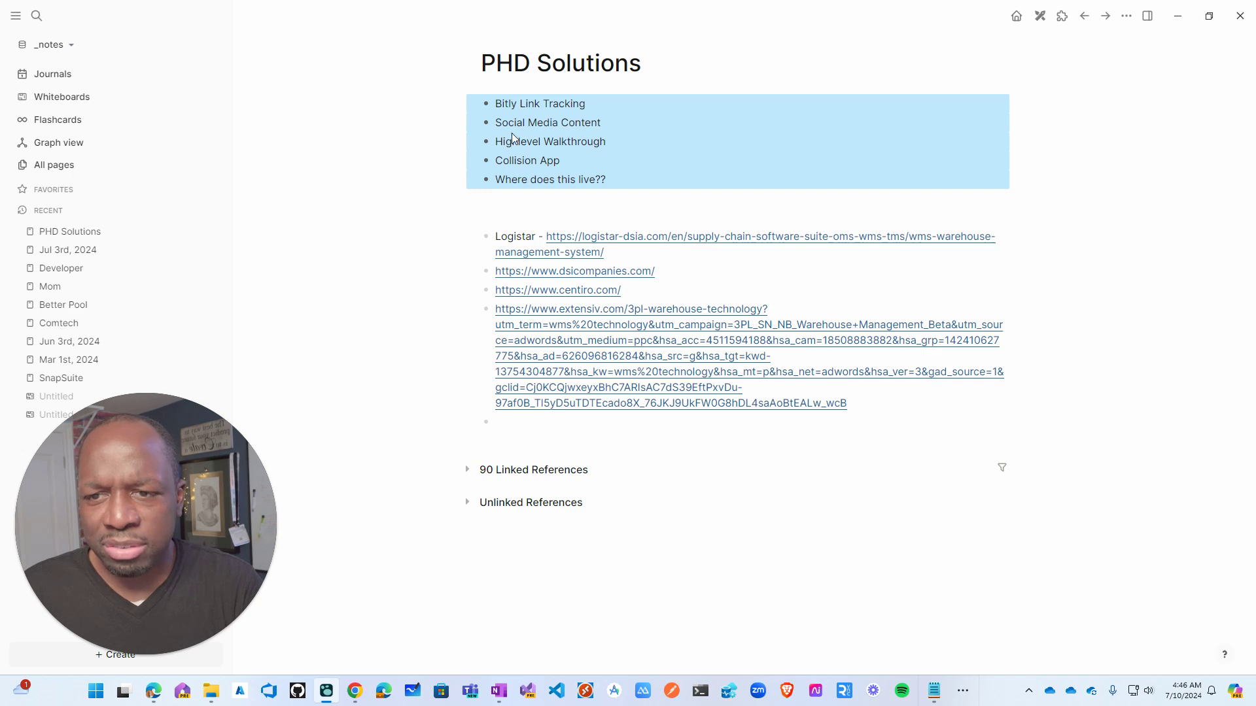
click(526, 471)
scroll(533, 393, down, 5)
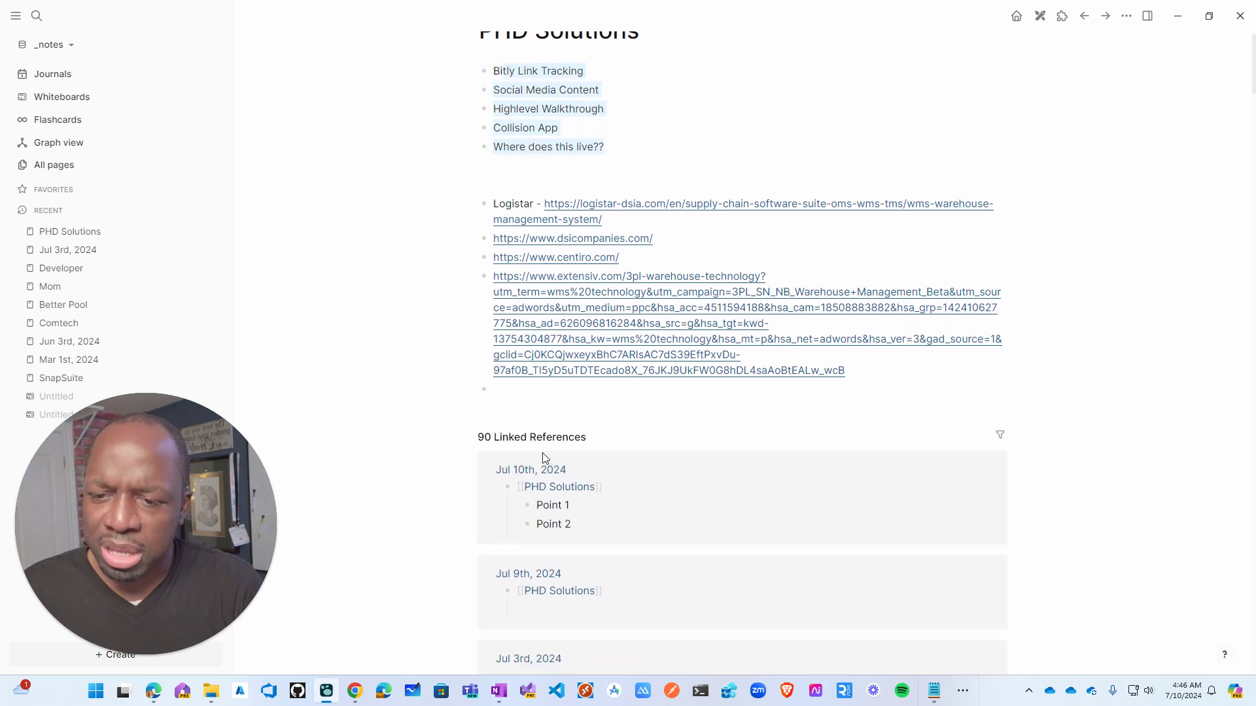
click(549, 325)
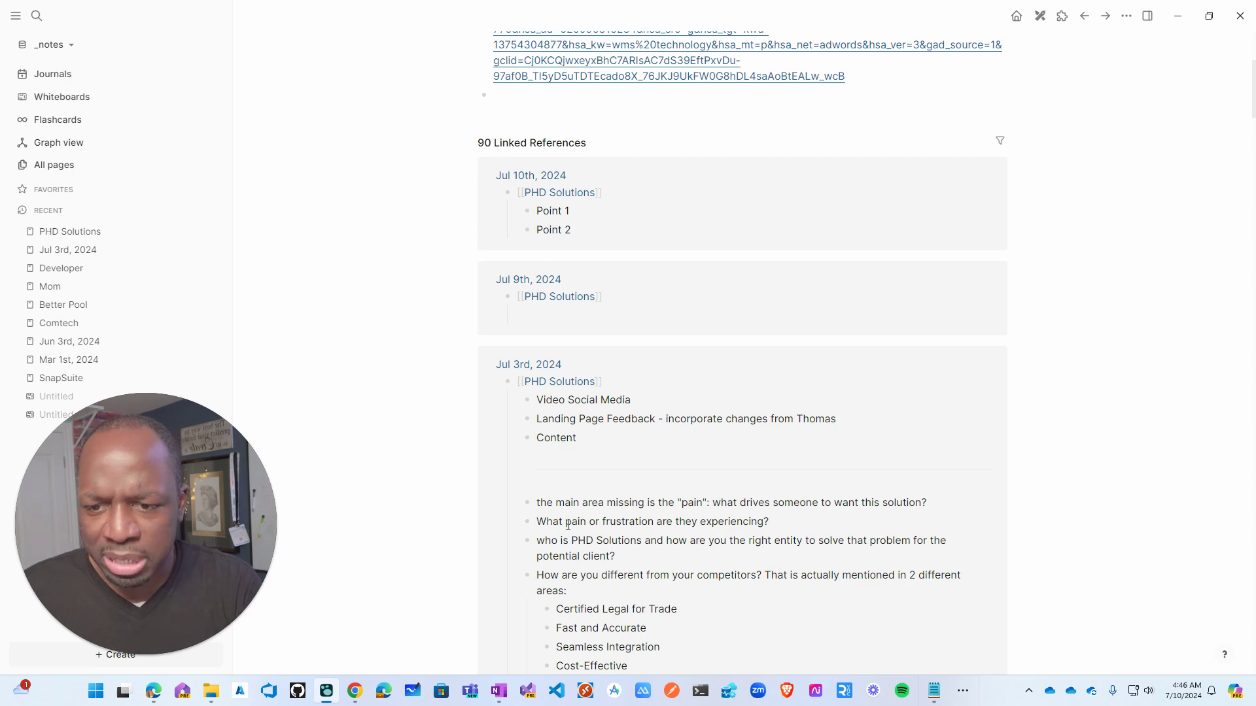
scroll(569, 521, up, 5)
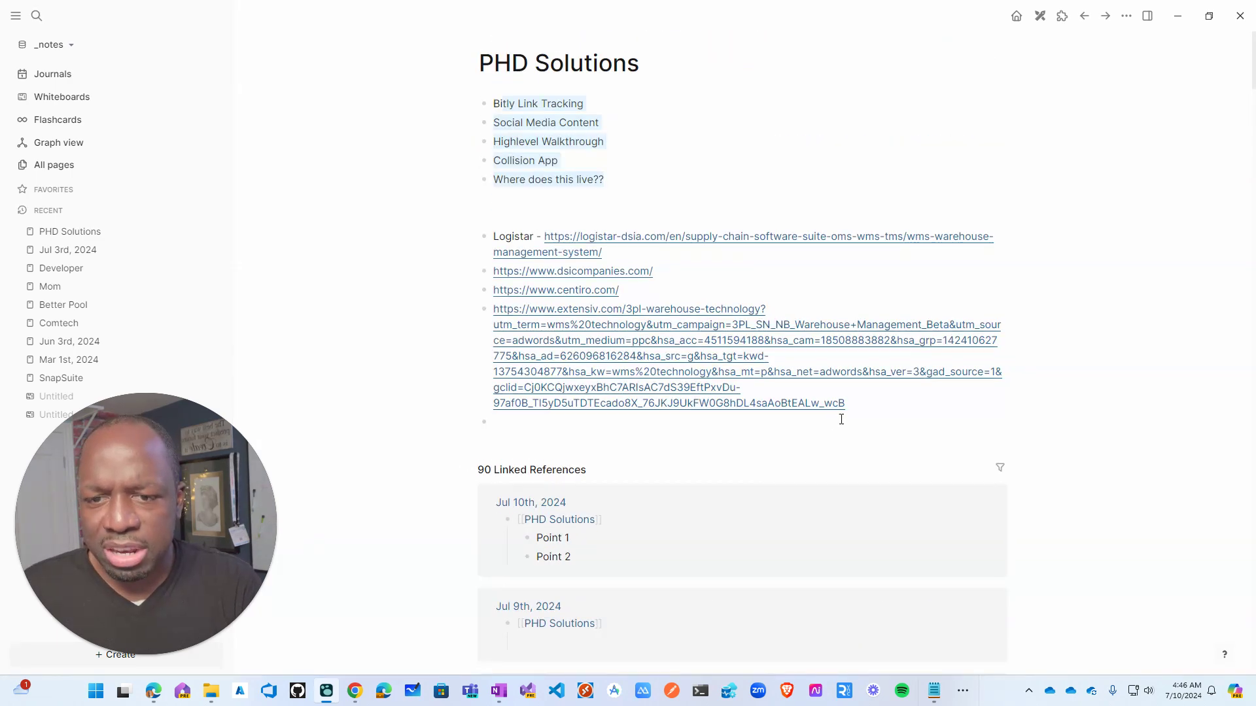
- Replace all of the PHD Solutions page's own bullets and links with the single bullet "Description for PHD Consulting"
drag(841, 419, 478, 108)
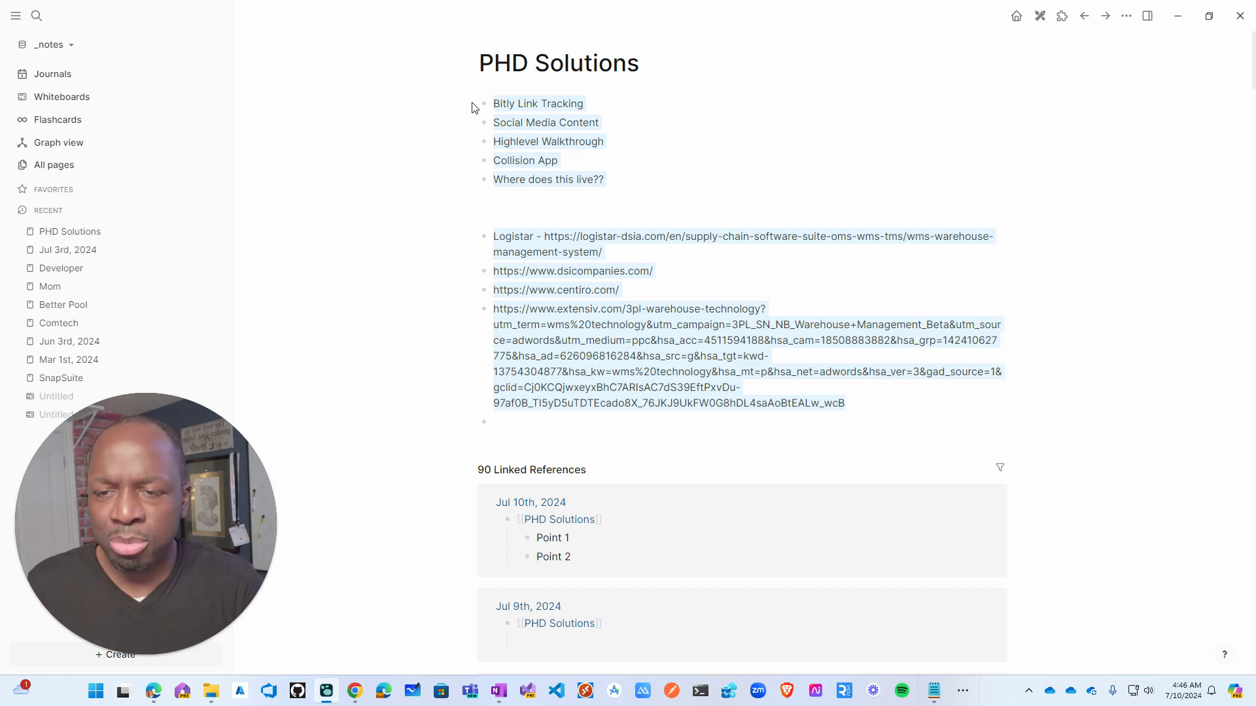
drag(855, 396, 489, 107)
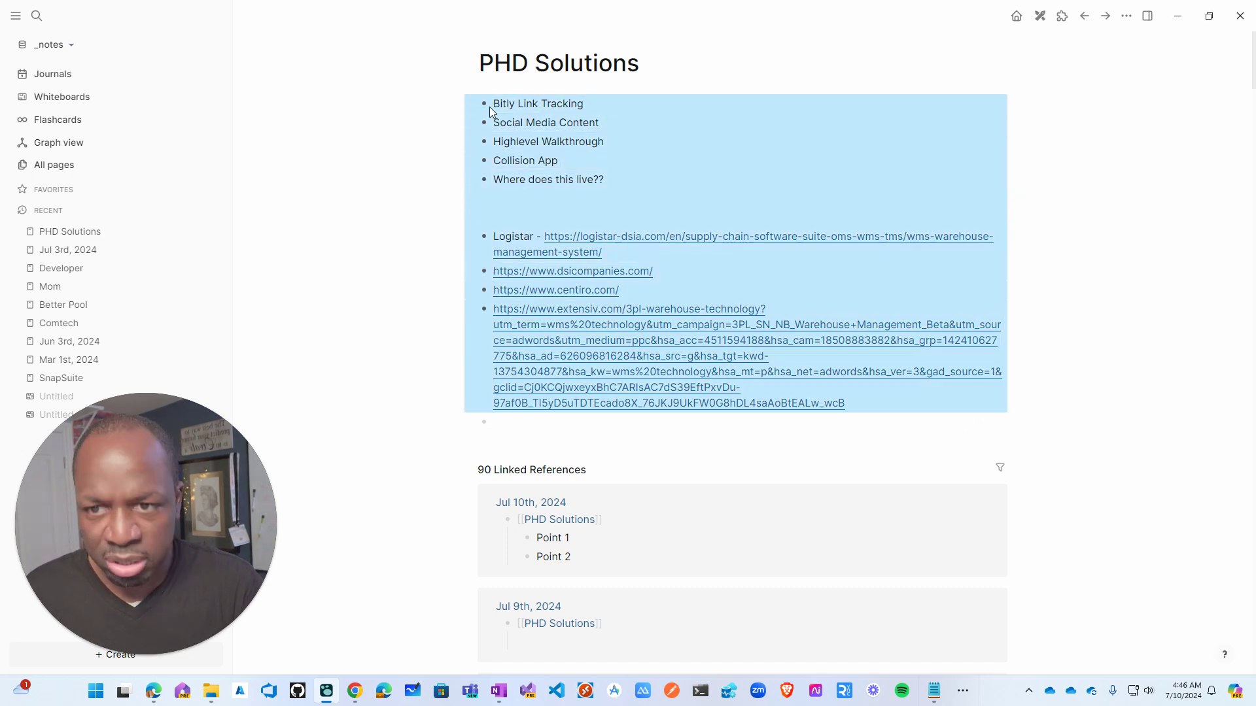
key(BackSpace)
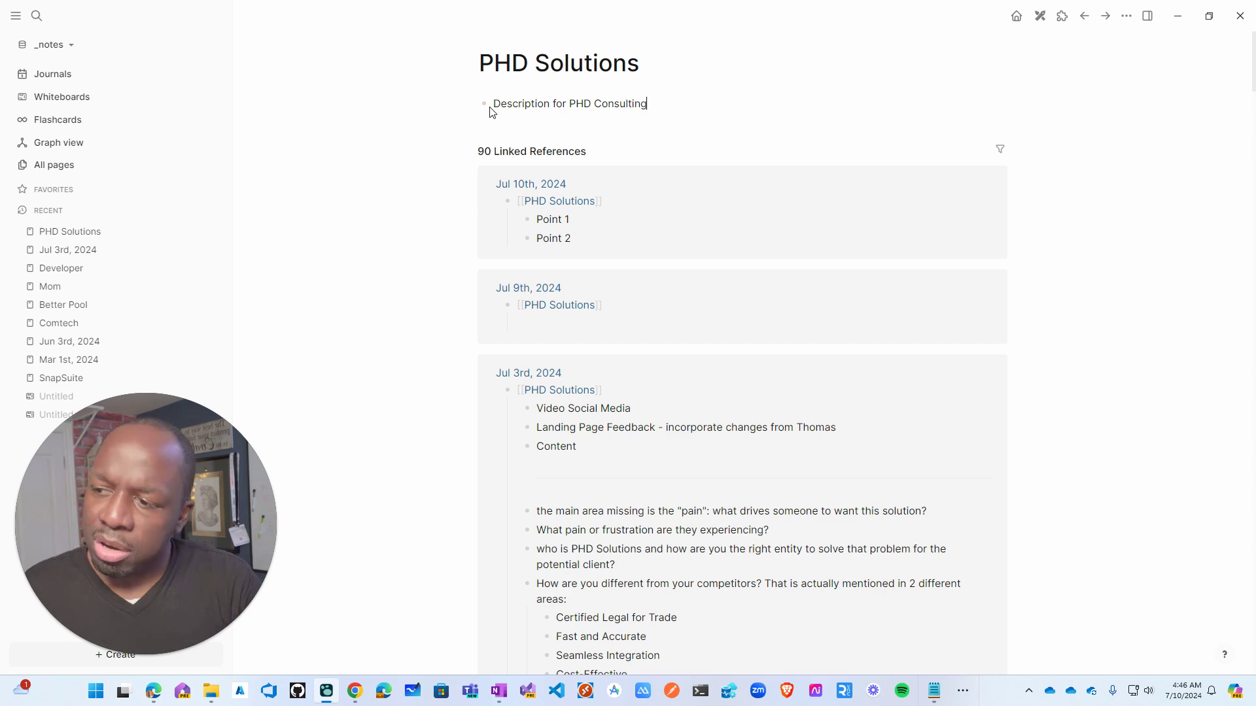
- Skim the PHD Solutions linked references back through June 2024 and return to the page's description
scroll(743, 197, down, 15)
scroll(740, 197, up, 8)
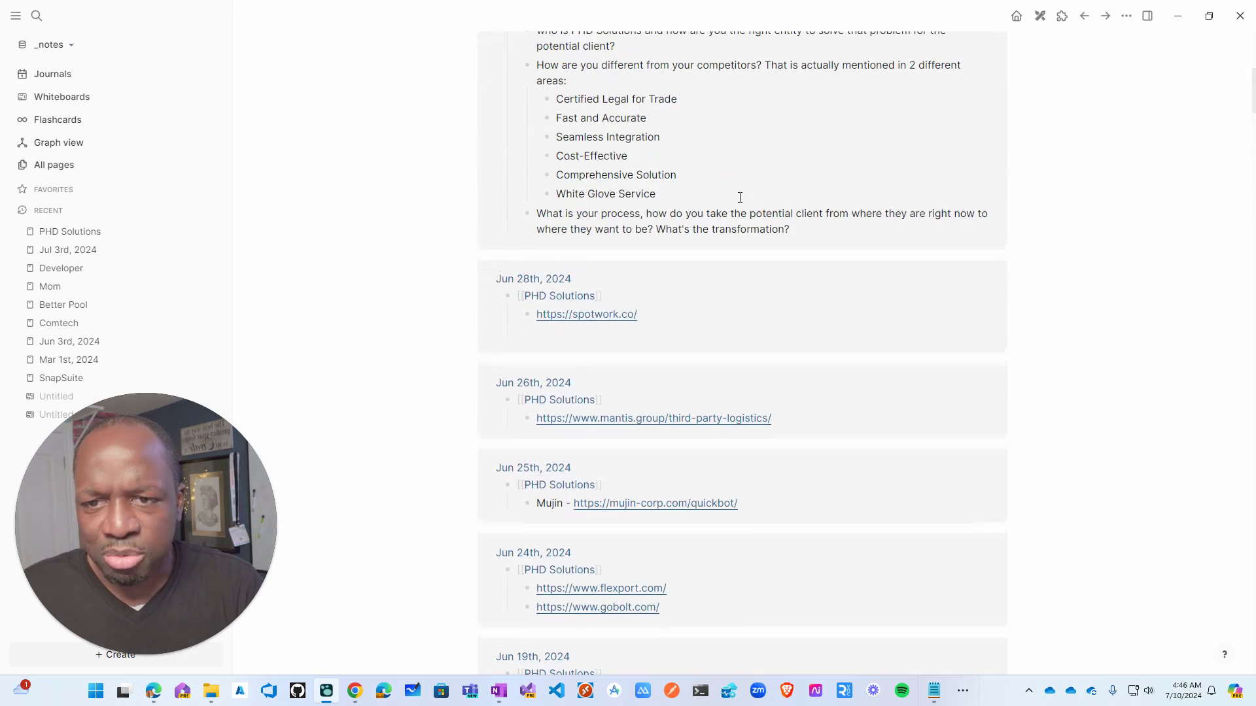
scroll(739, 197, up, 8)
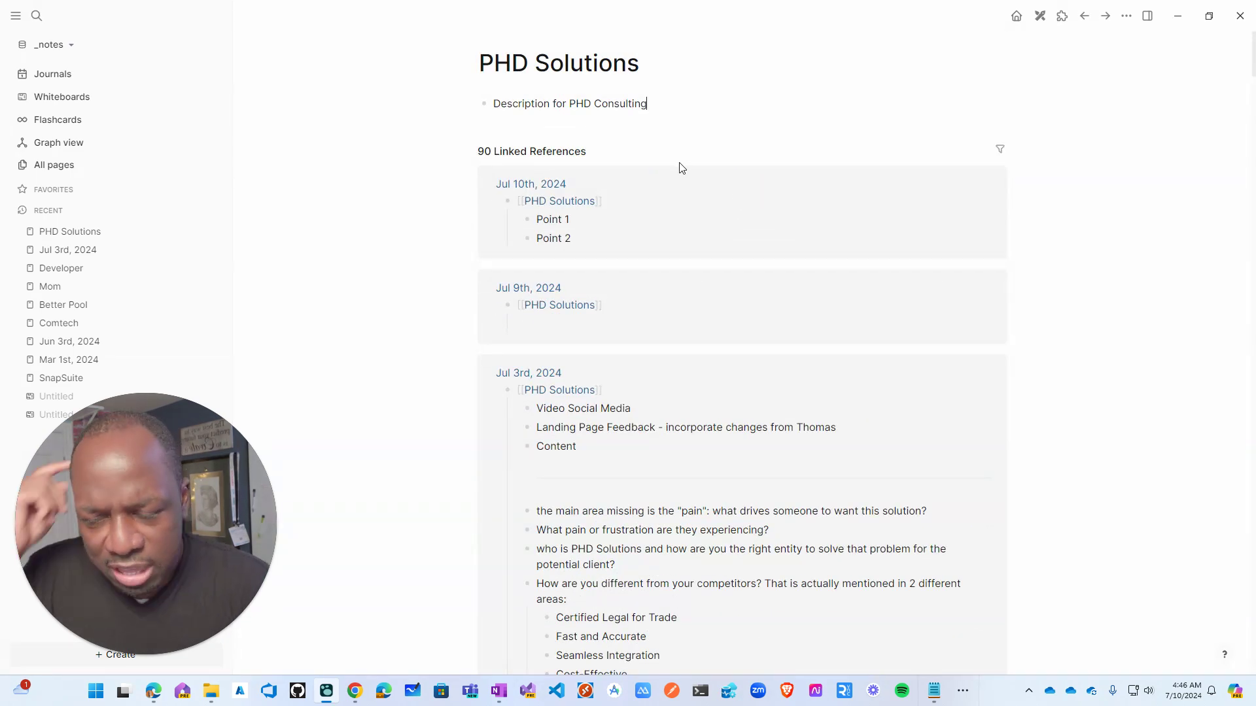
key(alt+Tab)
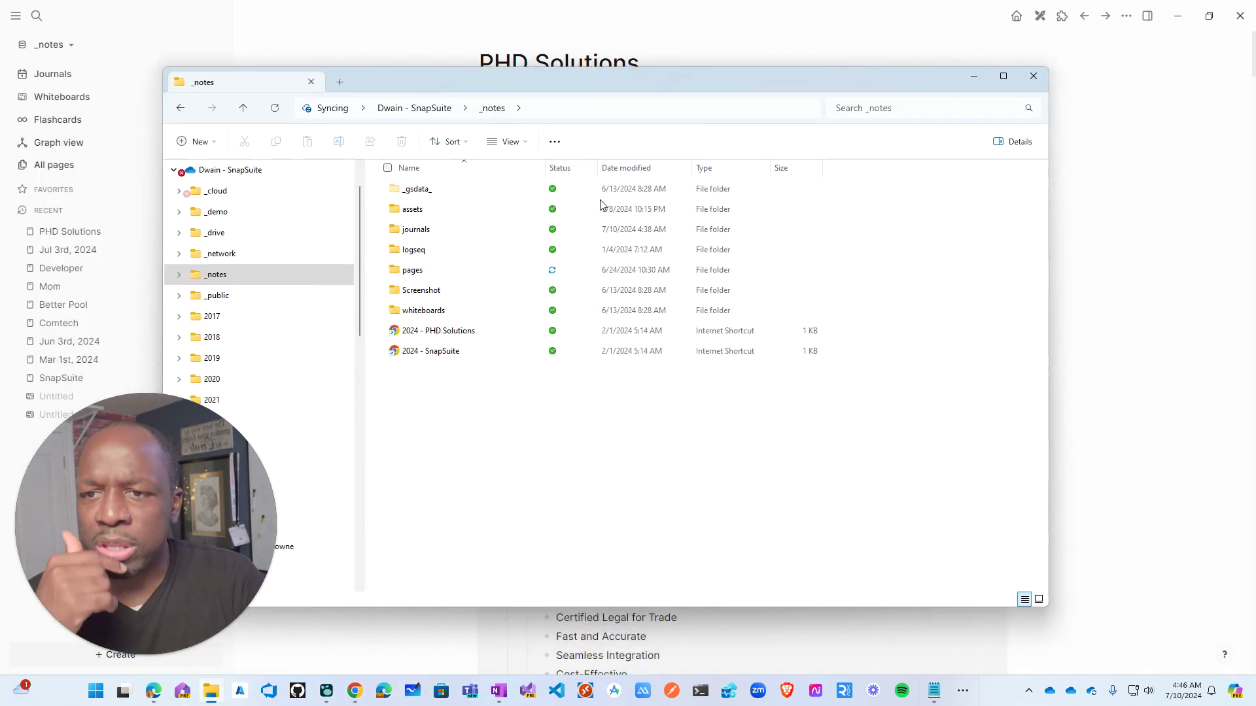
click(71, 45)
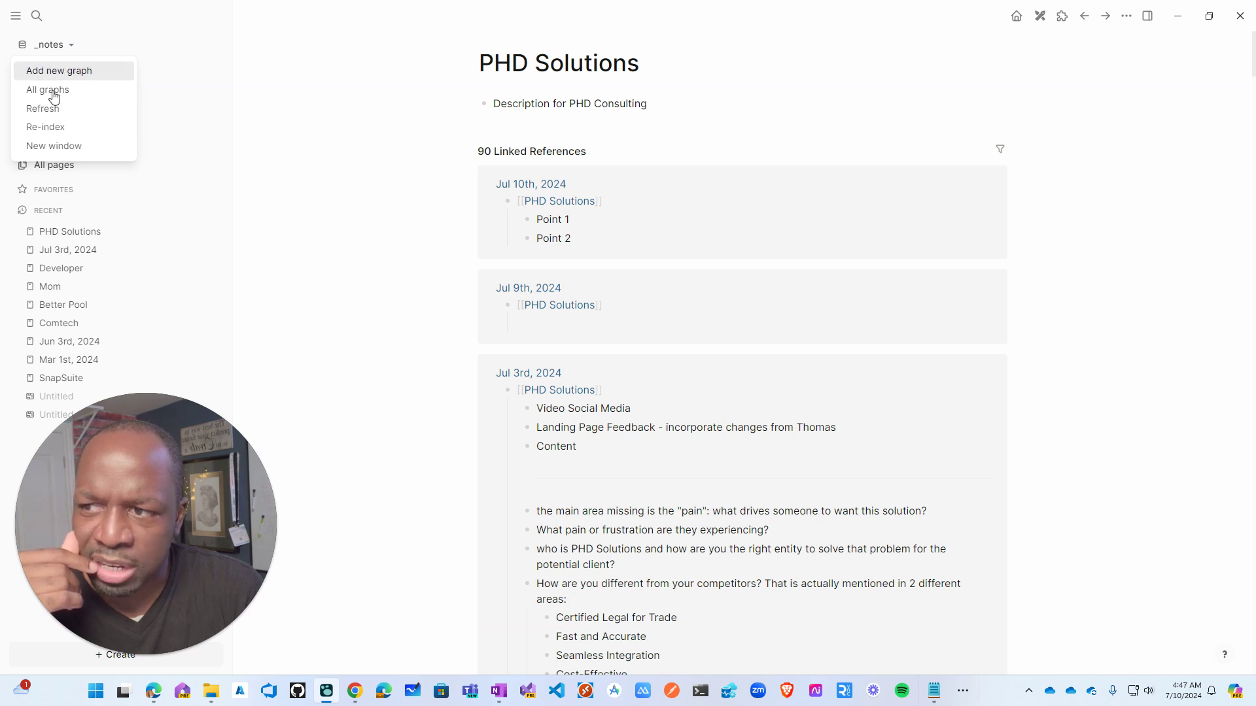
click(46, 149)
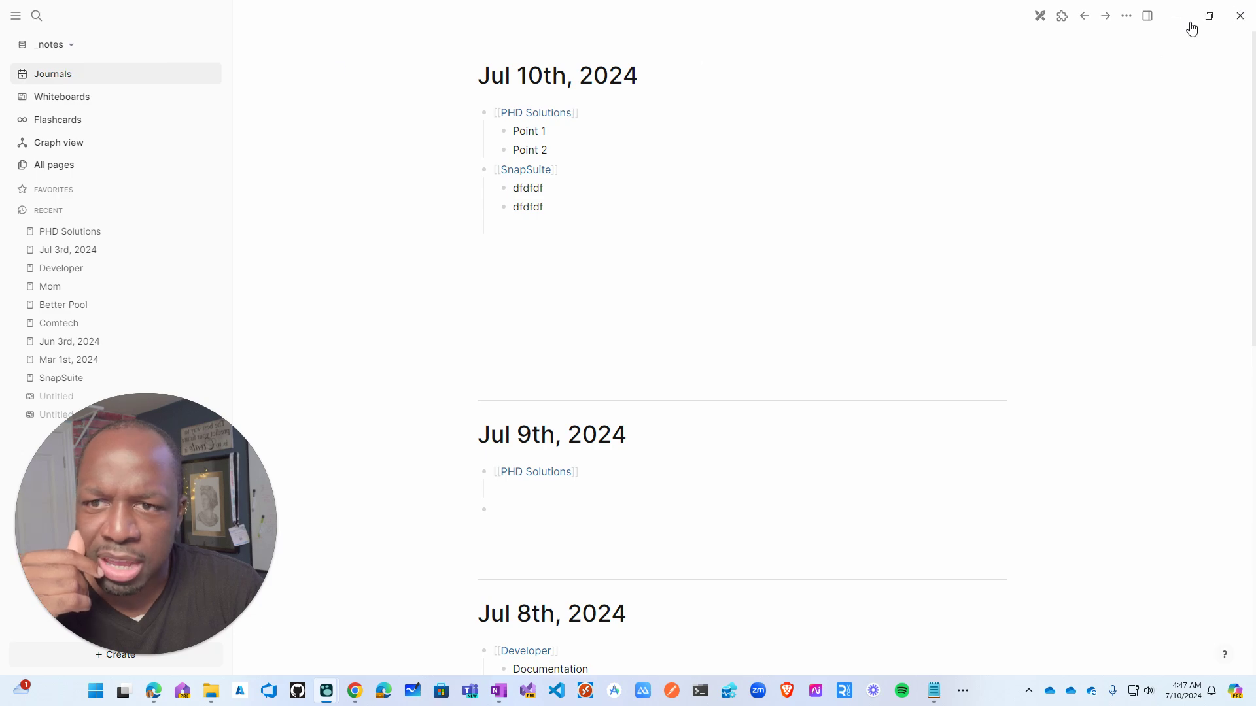
click(1240, 16)
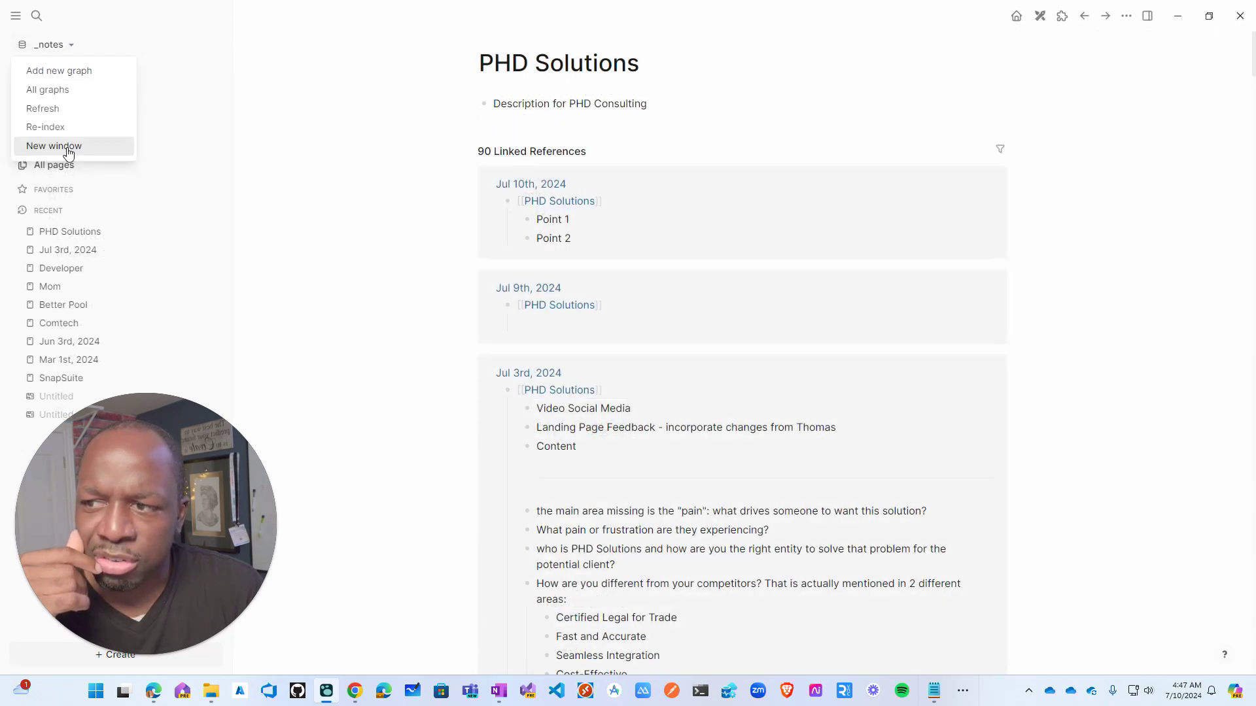
click(275, 160)
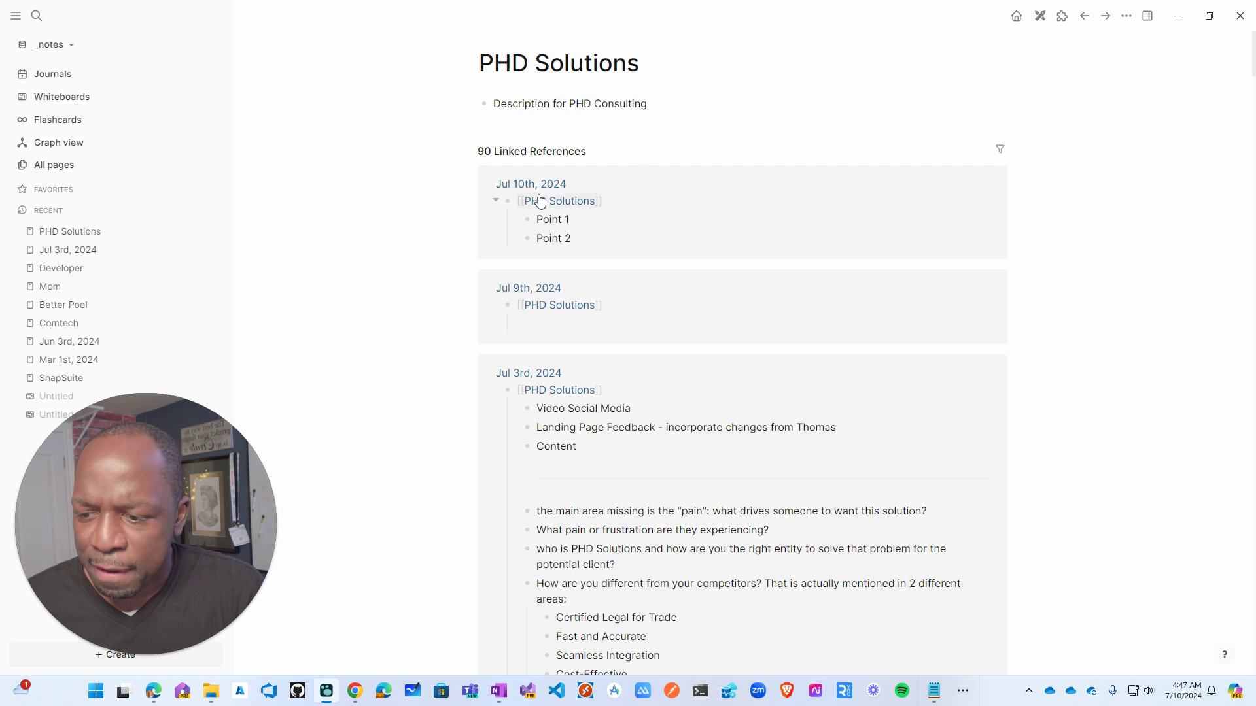
- Show the graph options for _notes and switch to File Explorer to view the contents of the _notes folder
click(71, 46)
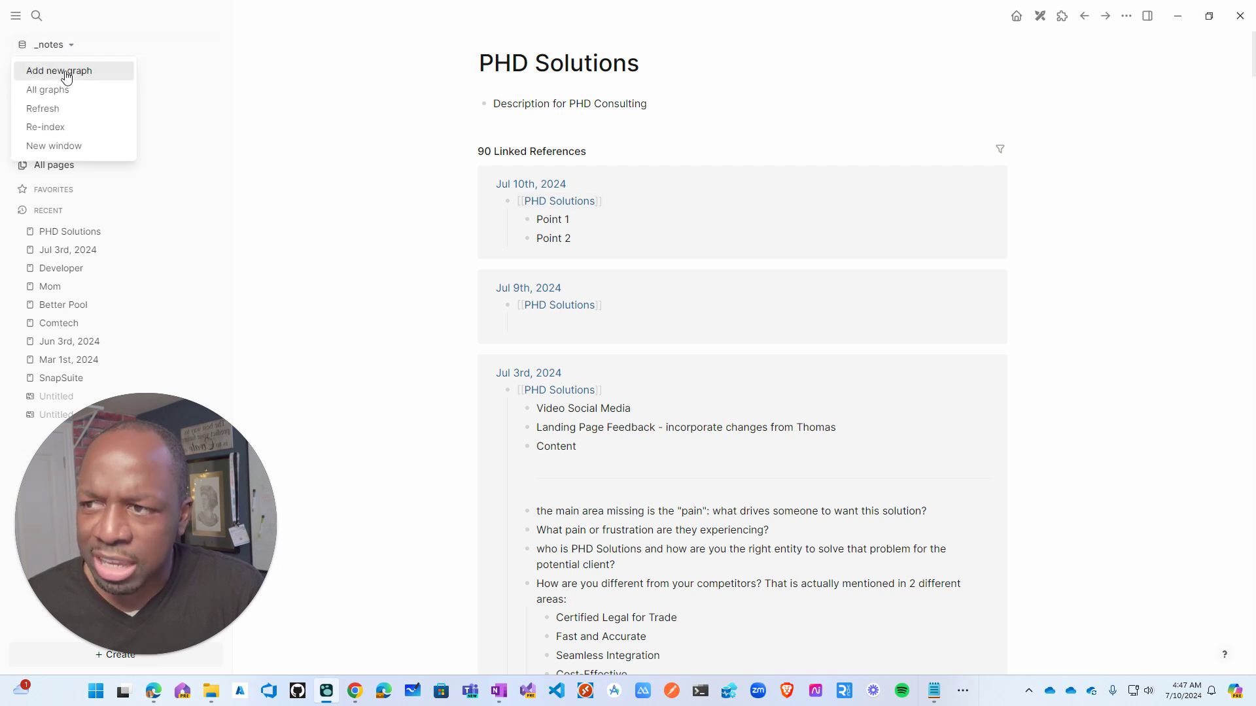
click(212, 692)
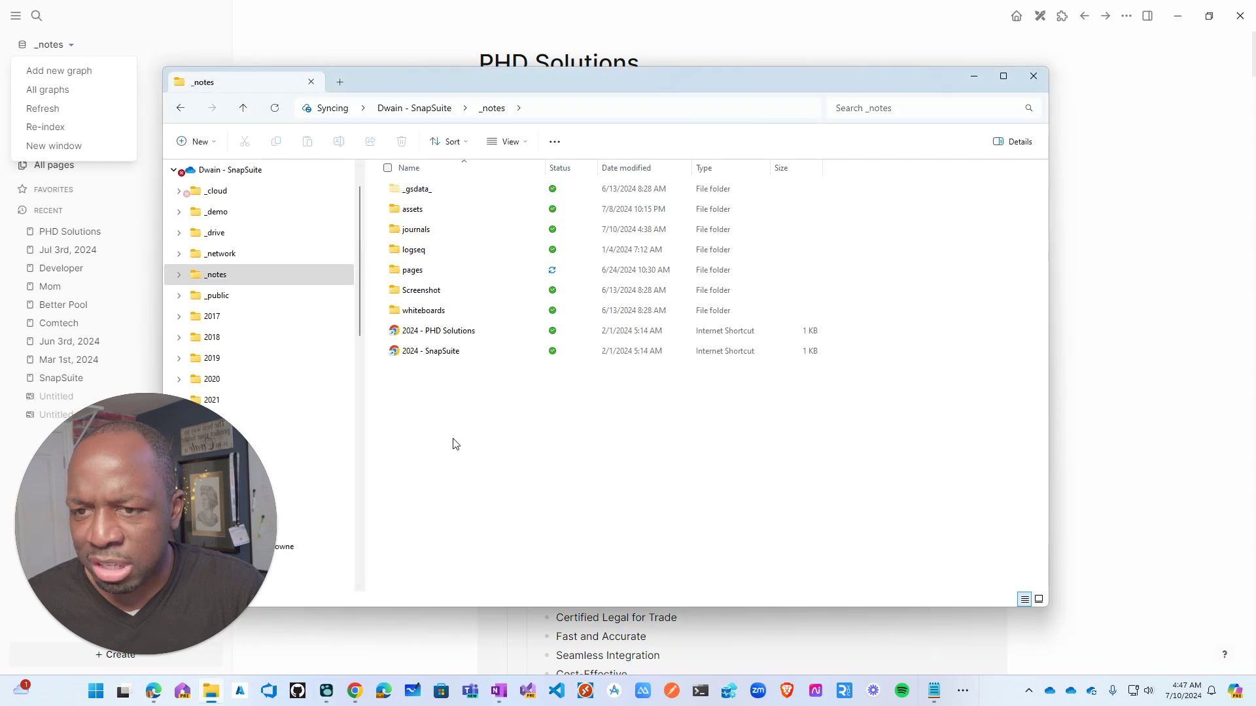
- View the parent folder that holds _notes and reopen the _notes folder in File Explorer
click(448, 114)
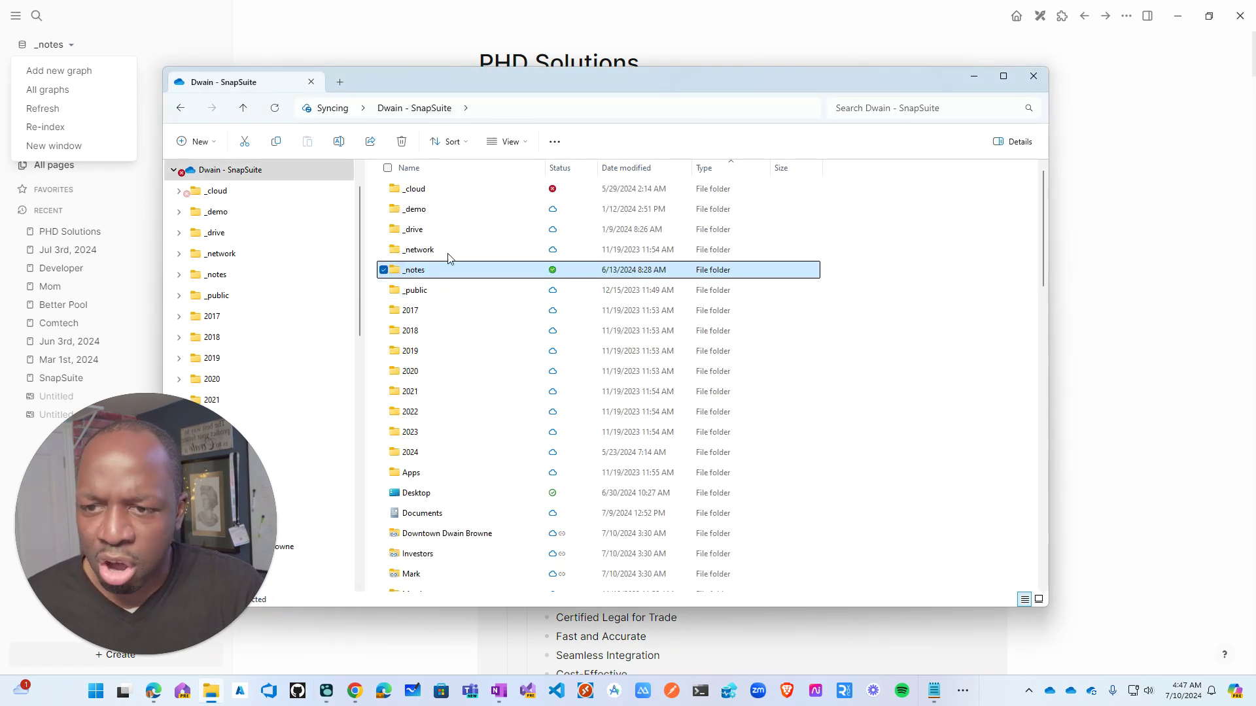
key(alt+Tab)
key(alt+Tab)
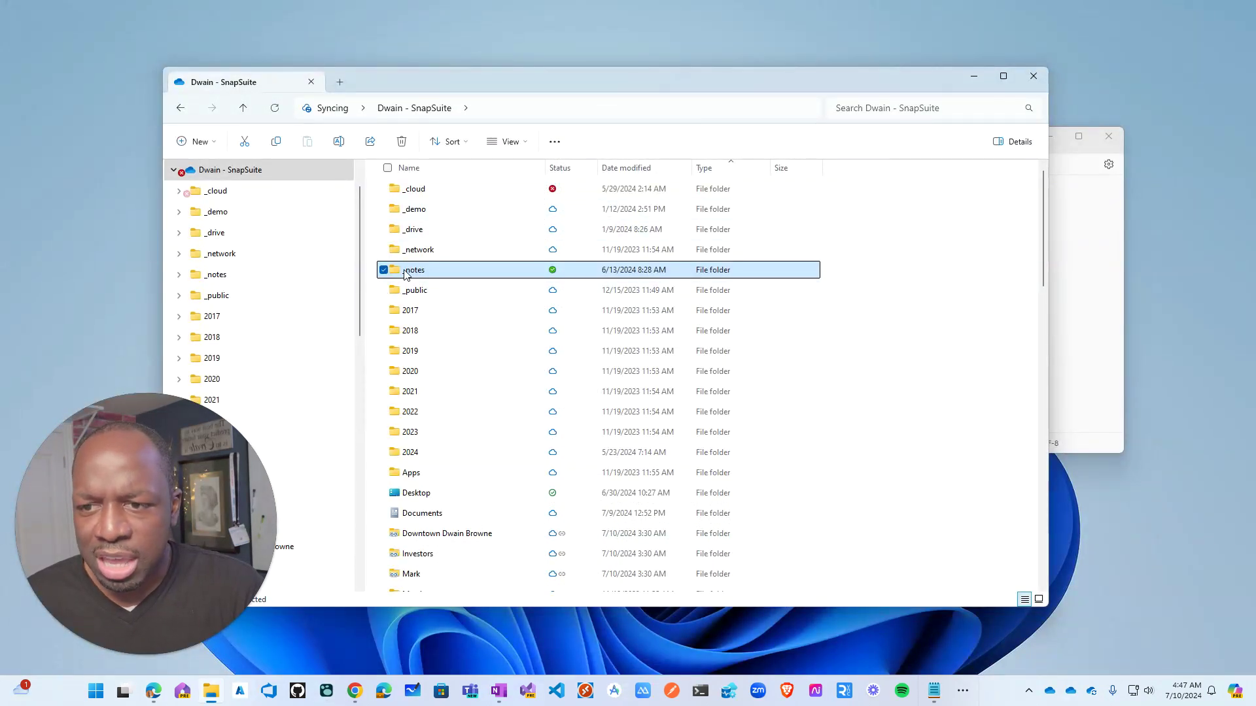
key(Return)
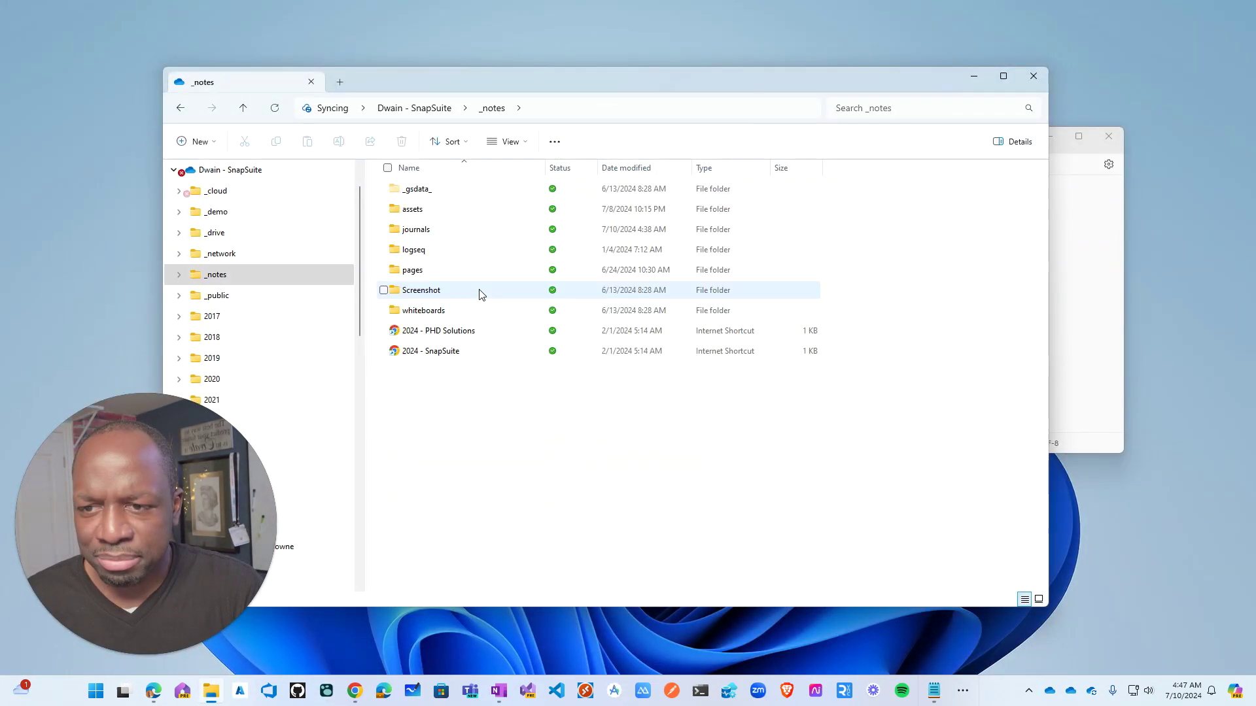
- Create a new folder named "snapsuite" inside the _notes folder
right_click(492, 463)
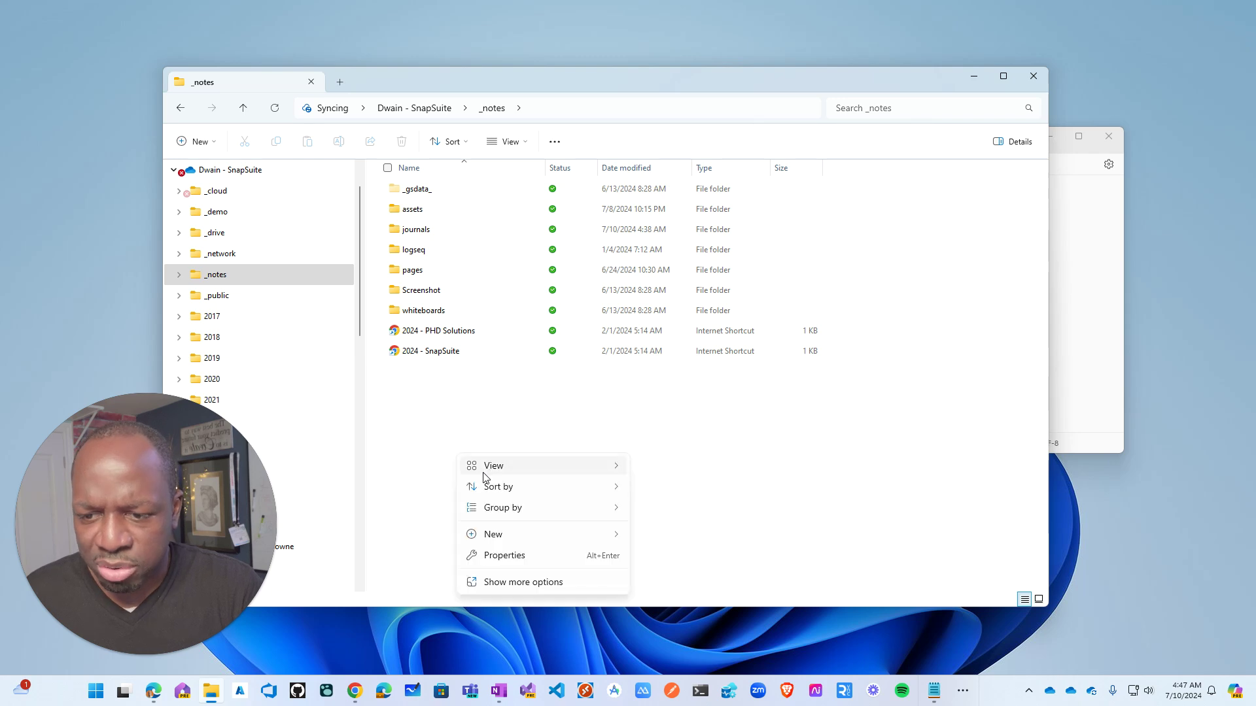
mouse_move(530, 534)
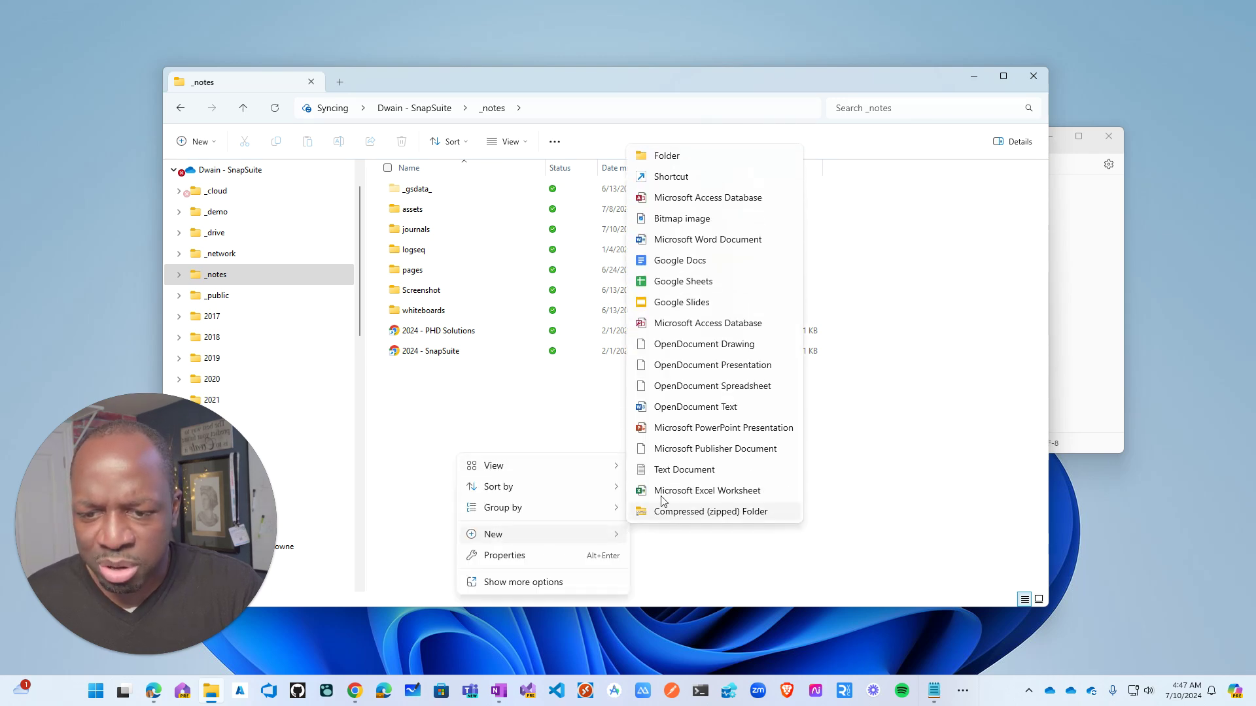
click(671, 156)
text(snapsuite)
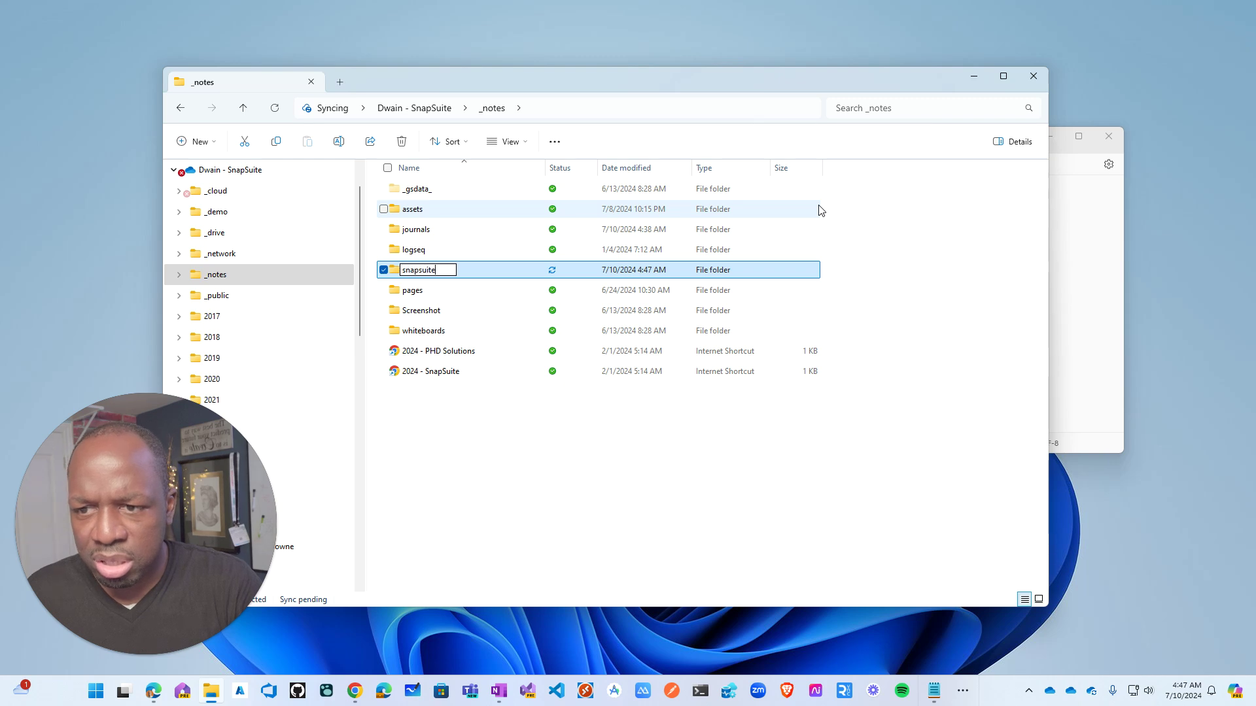
key(Return)
- Create another folder inside _notes, named with the owner's first name followed by "-unfinished"
right_click(450, 423)
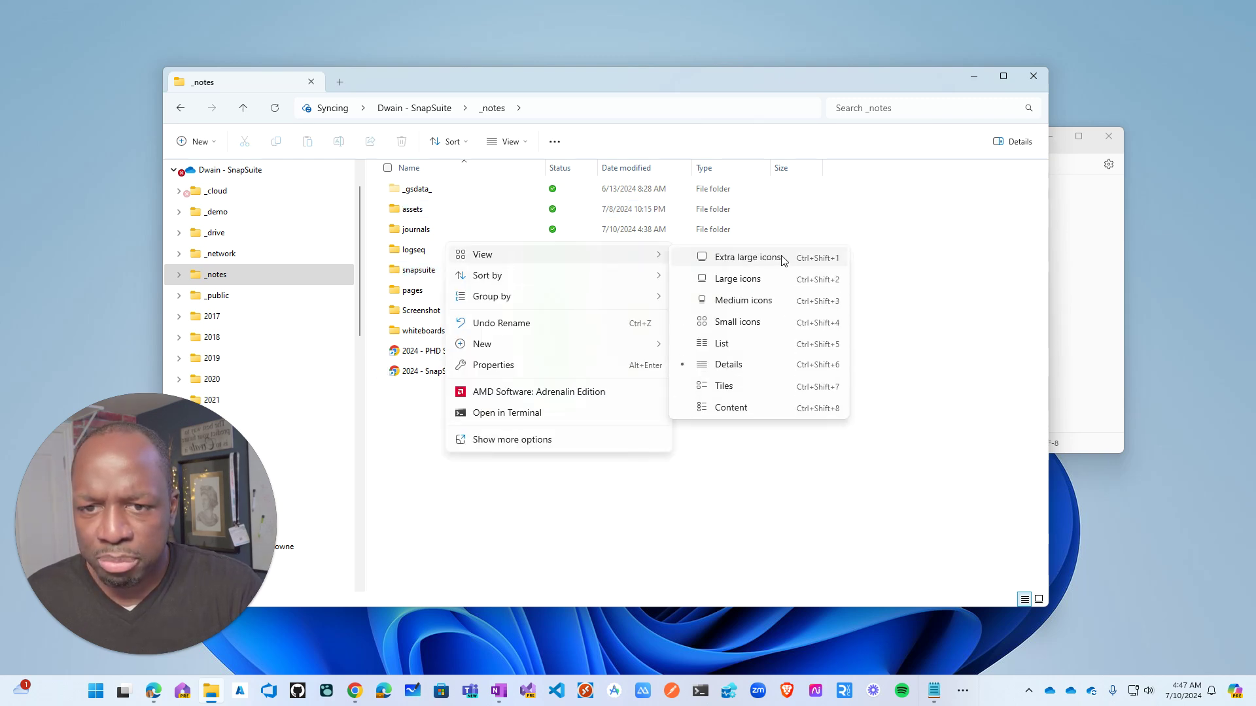
mouse_move(563, 346)
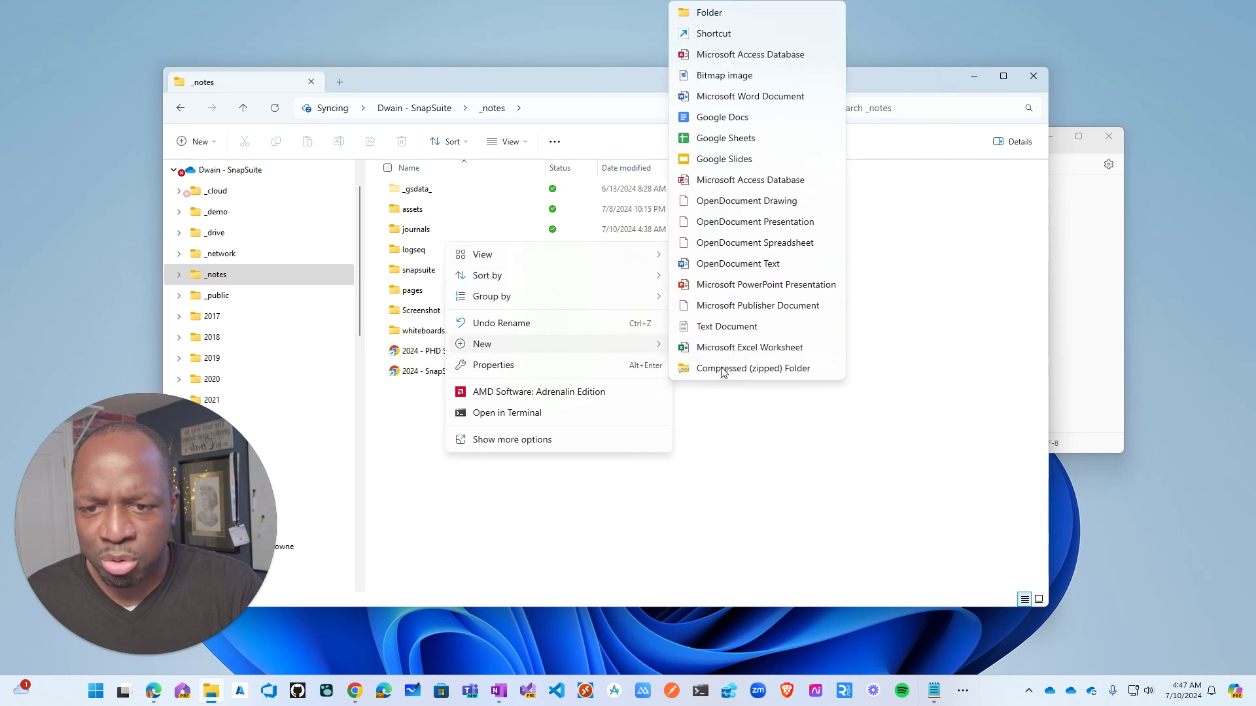
click(712, 13)
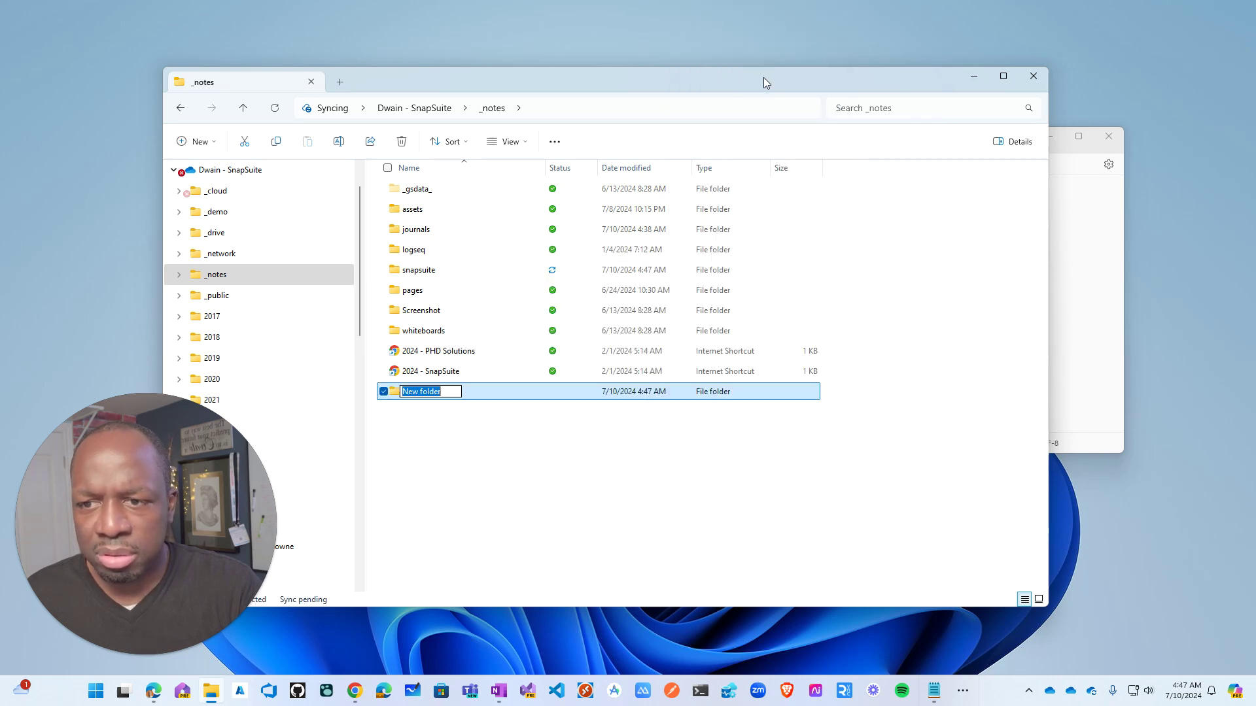
text(dwain-unfinished)
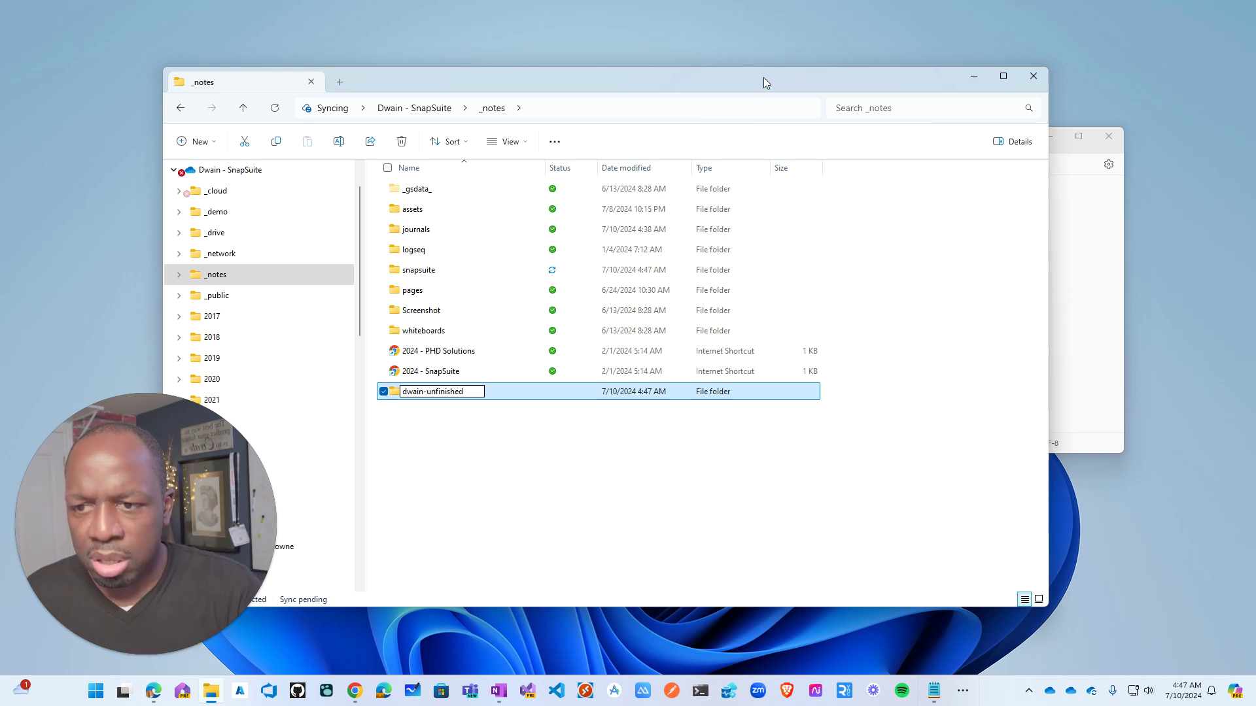
key(Return)
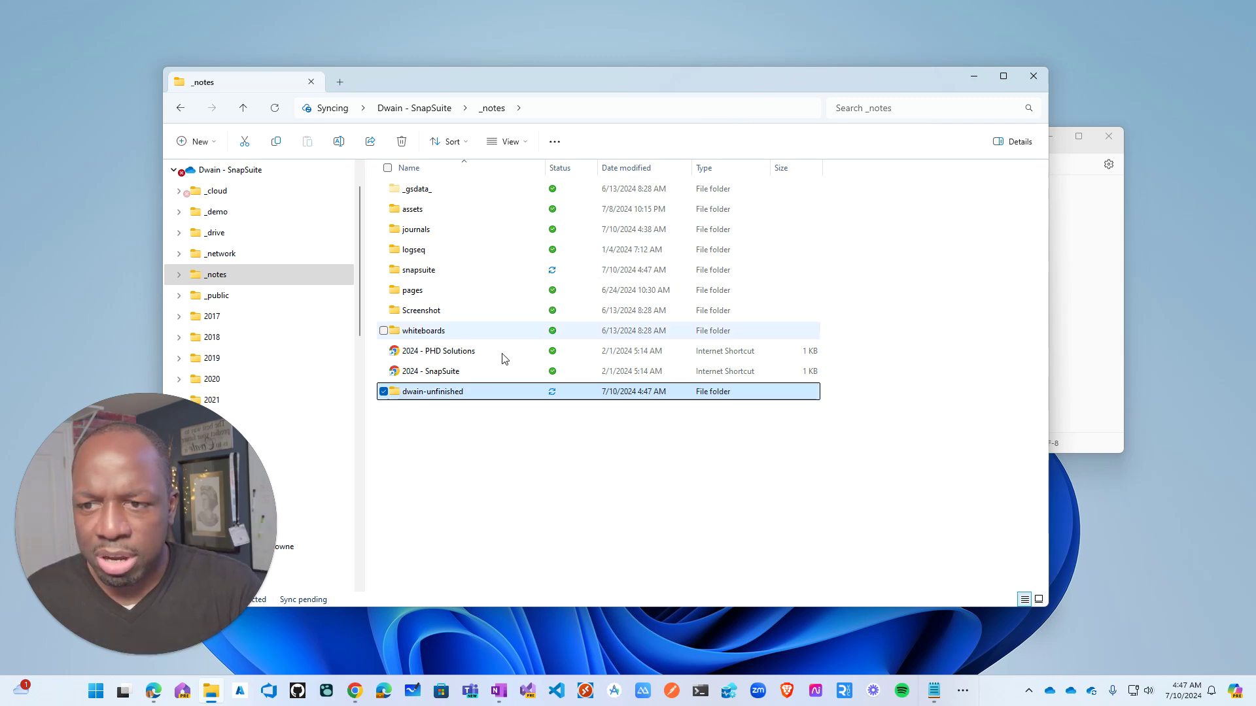
- Create a third folder named "general" inside the _notes folder
click(440, 426)
right_click(442, 426)
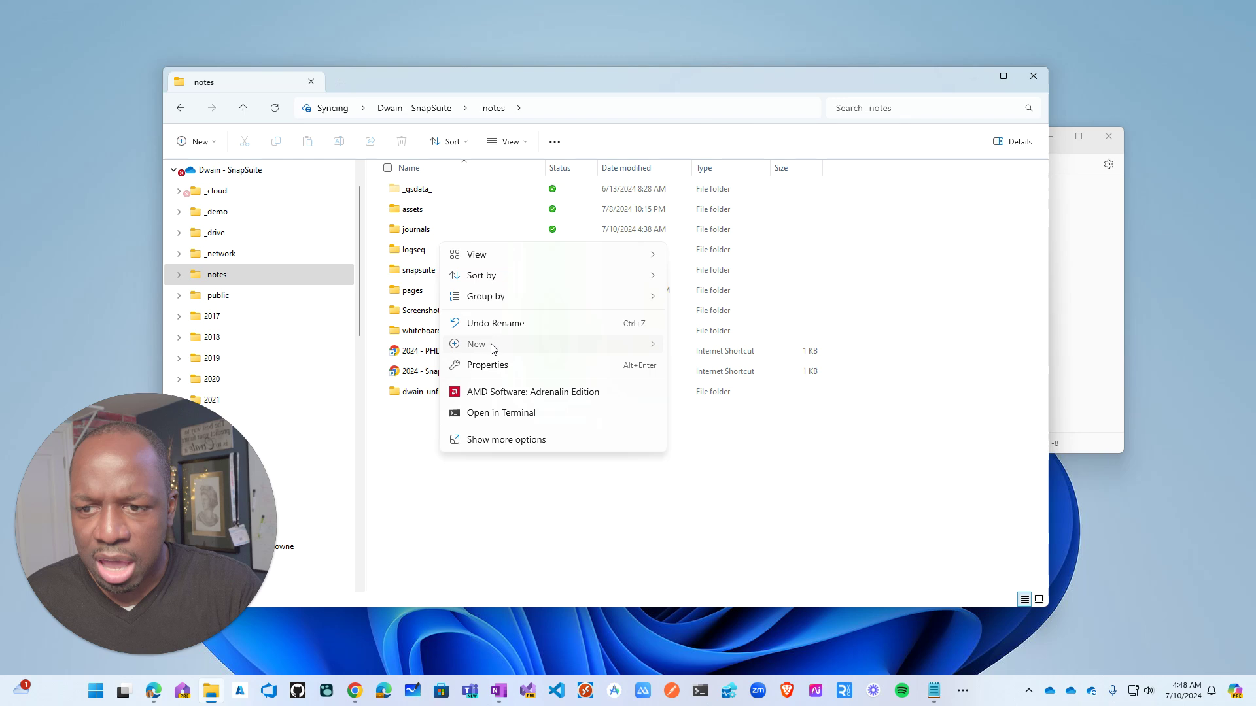
mouse_move(499, 343)
click(703, 13)
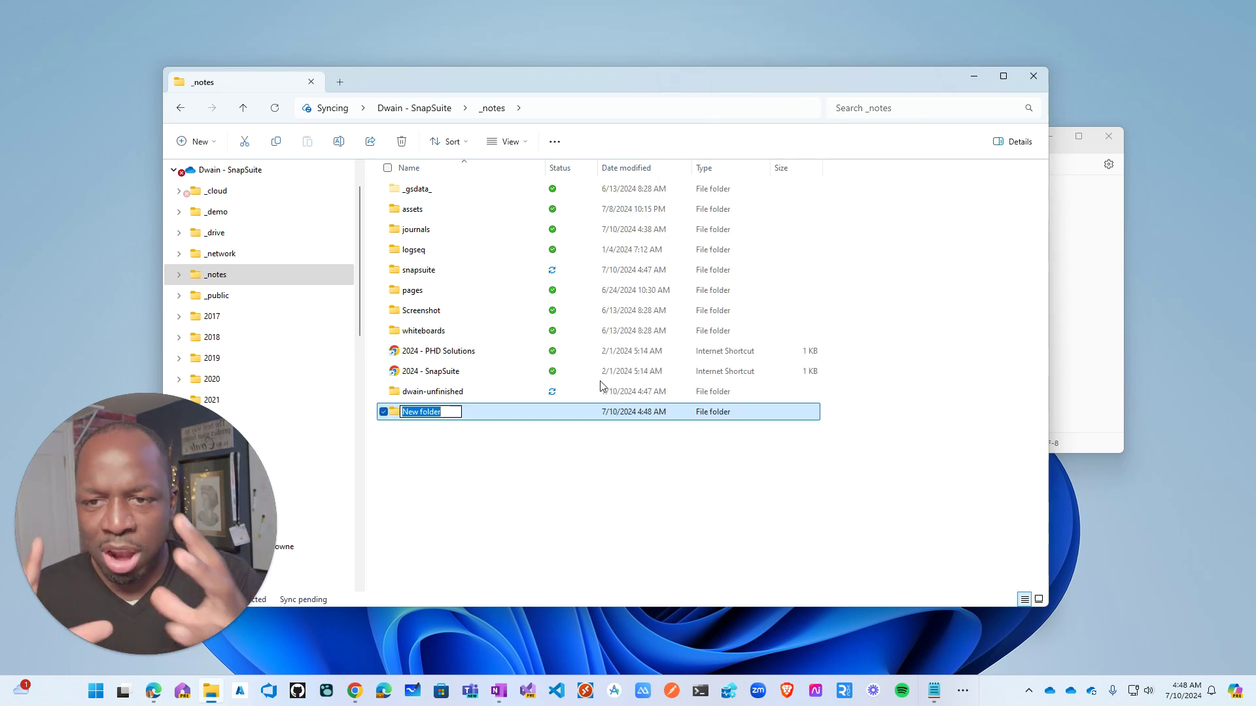
text(general)
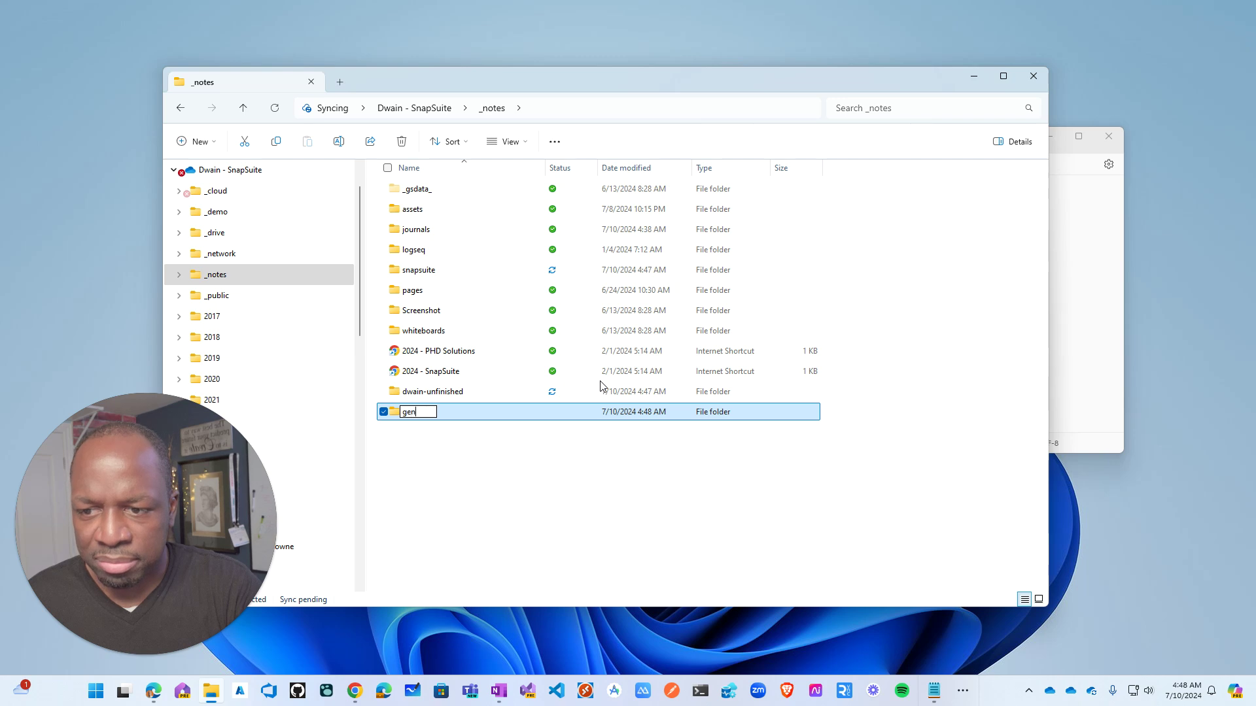
click(473, 490)
- Move assets, journals, logseq, pages, Screenshot, whiteboards and both 2024 shortcuts from _notes into the general folder, and reopen _notes
drag(474, 491, 407, 200)
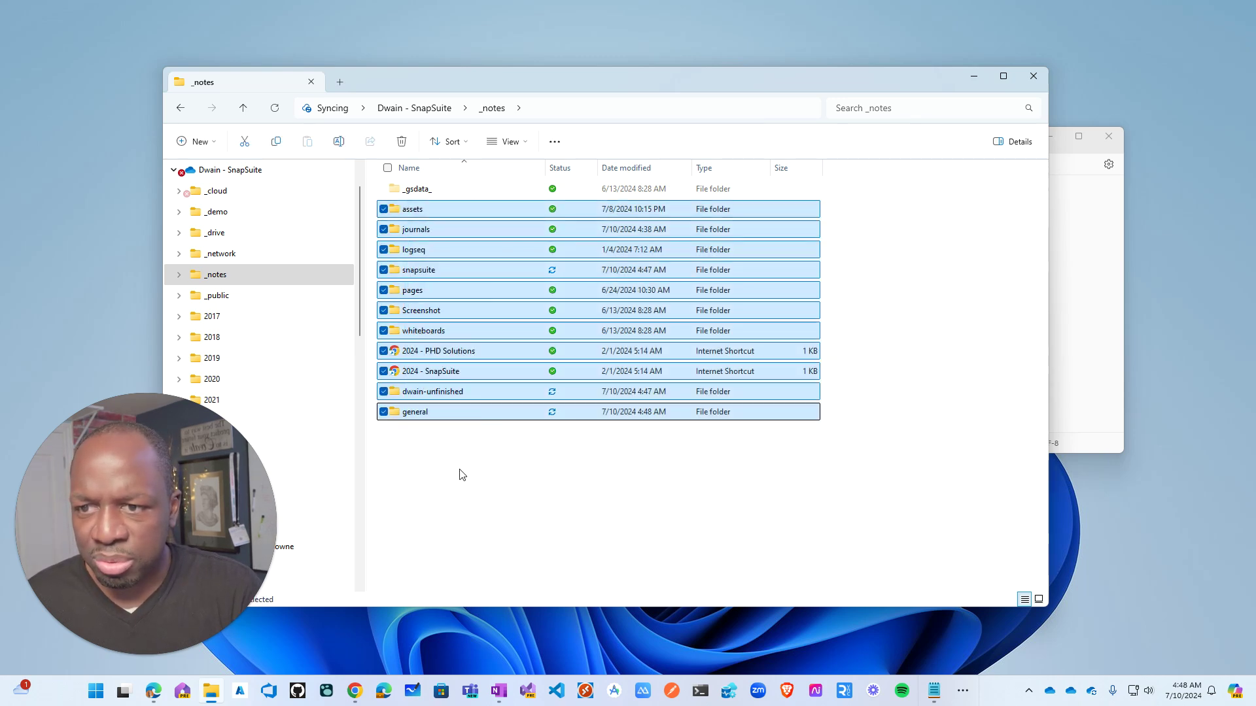
click(451, 465)
drag(448, 471, 421, 185)
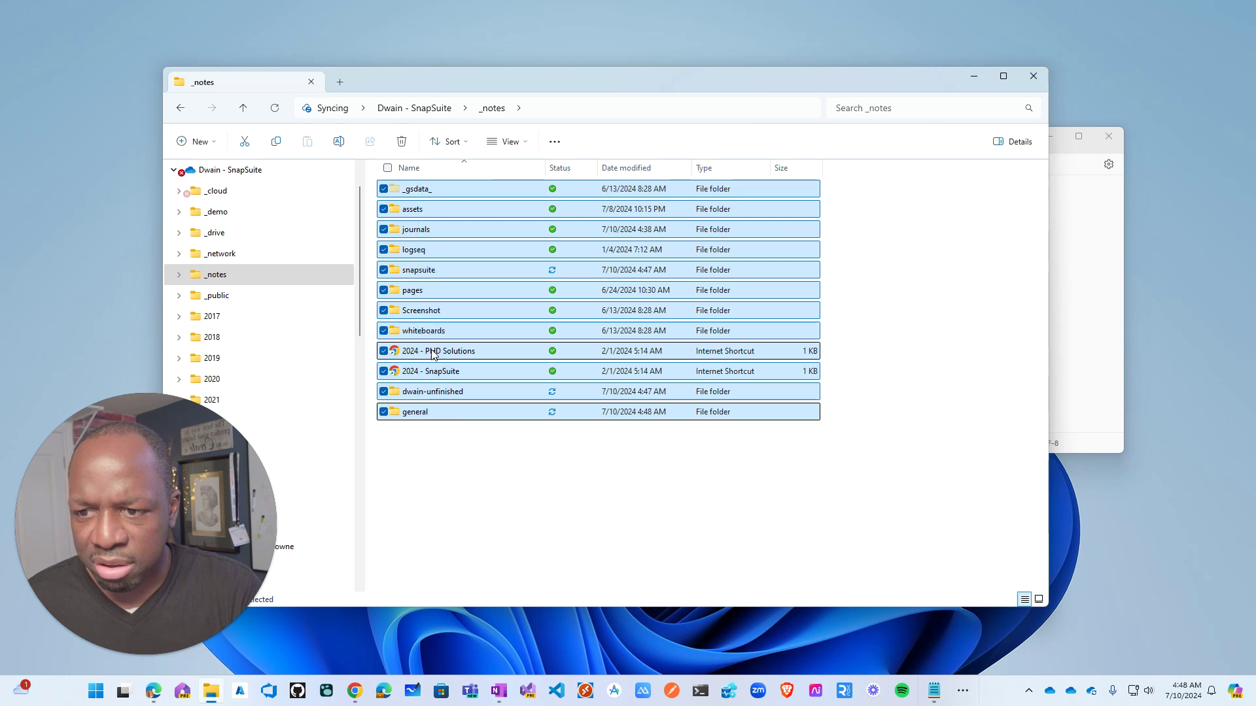
ctrl+click(425, 392)
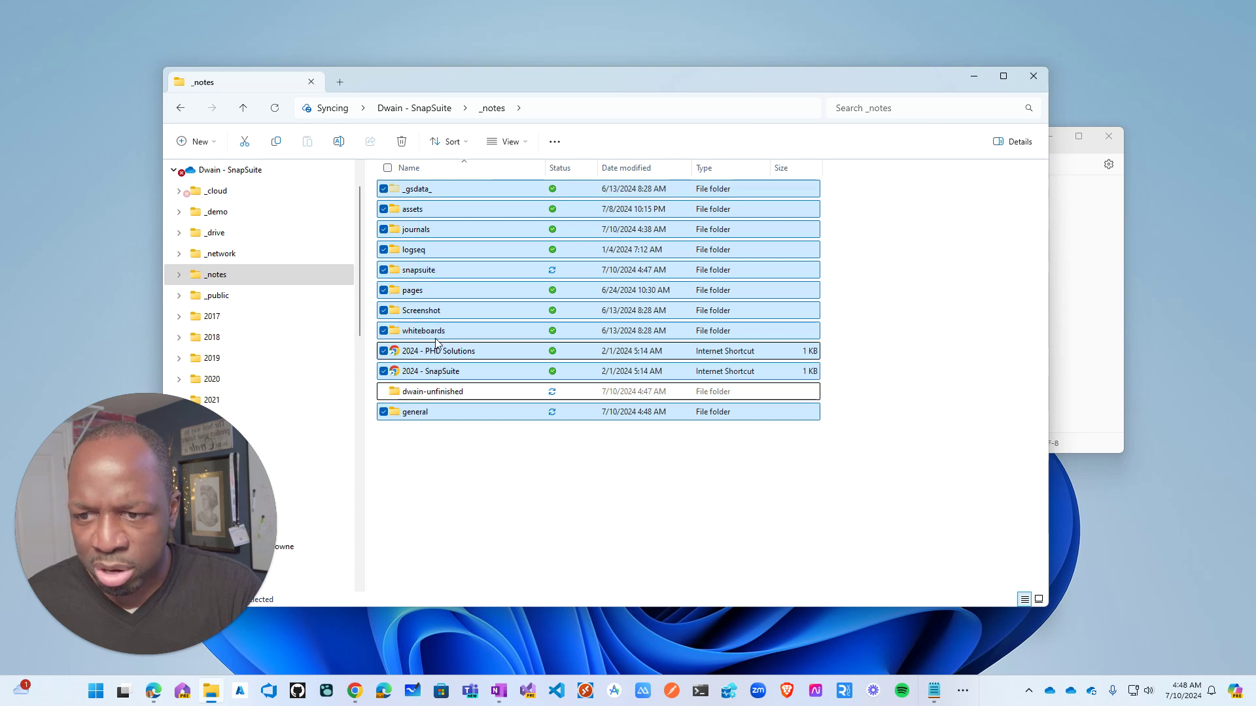
ctrl+click(425, 270)
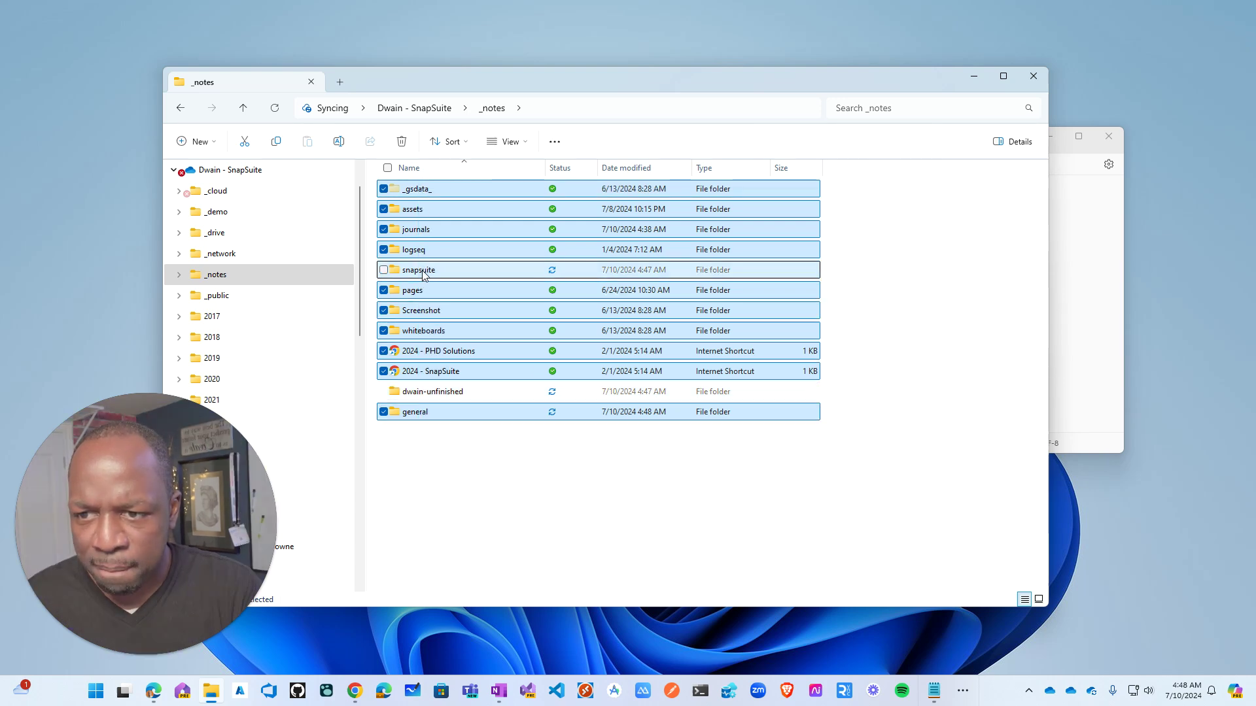
ctrl+click(414, 190)
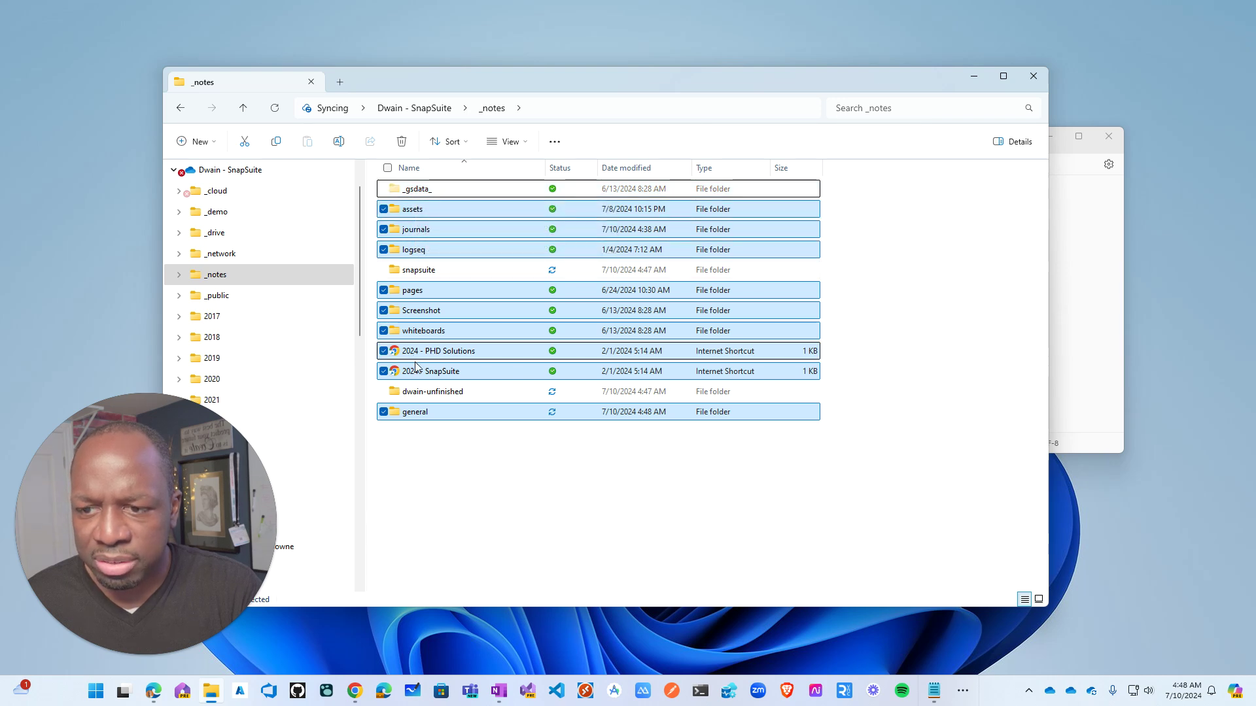
drag(411, 374, 412, 416)
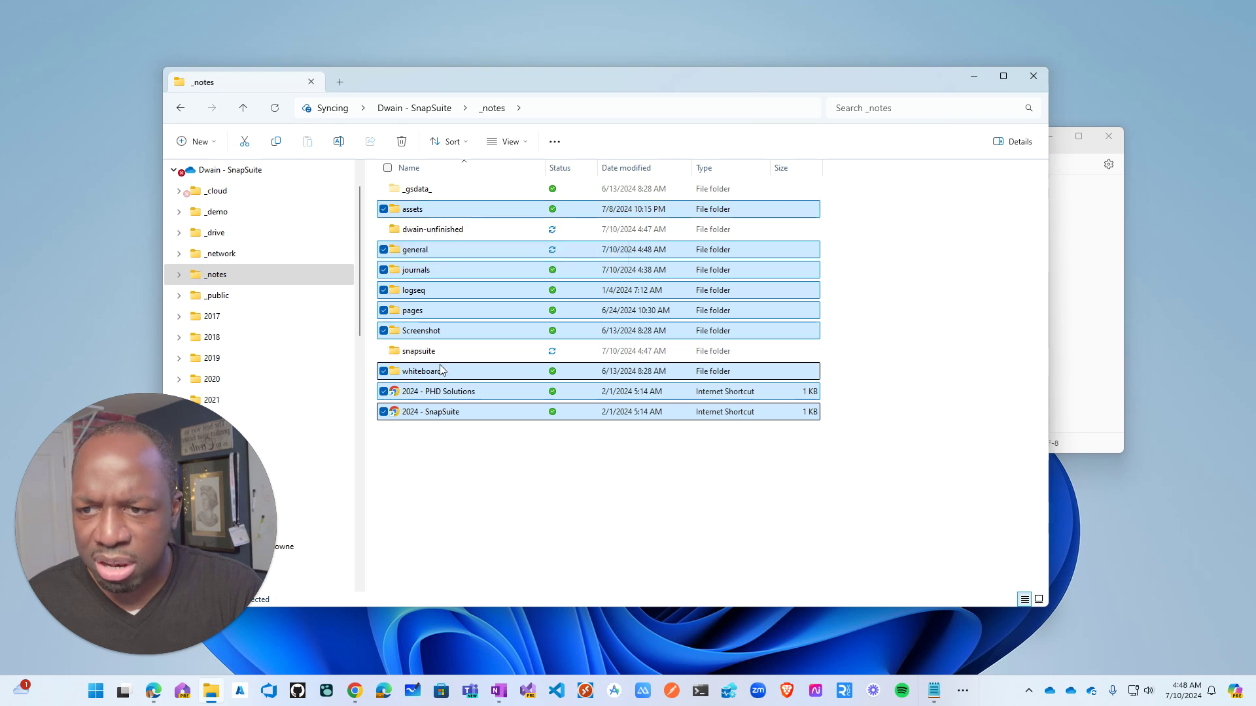
ctrl+click(425, 258)
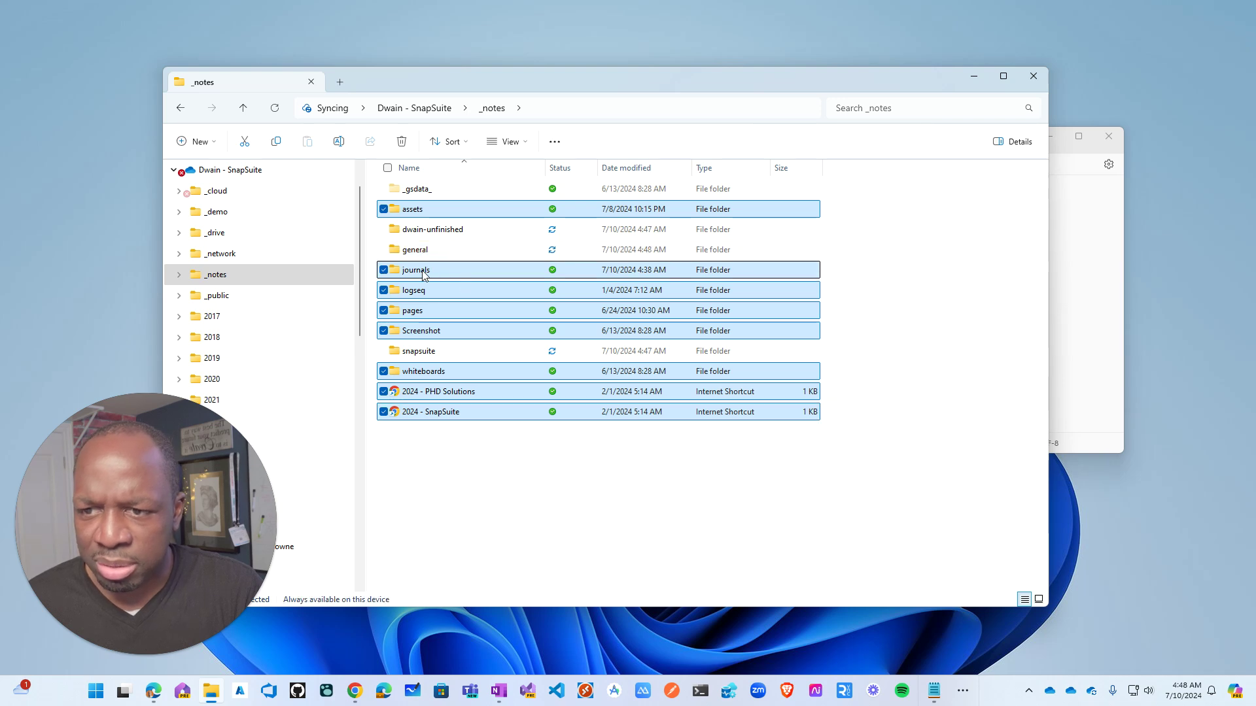
drag(434, 272, 426, 253)
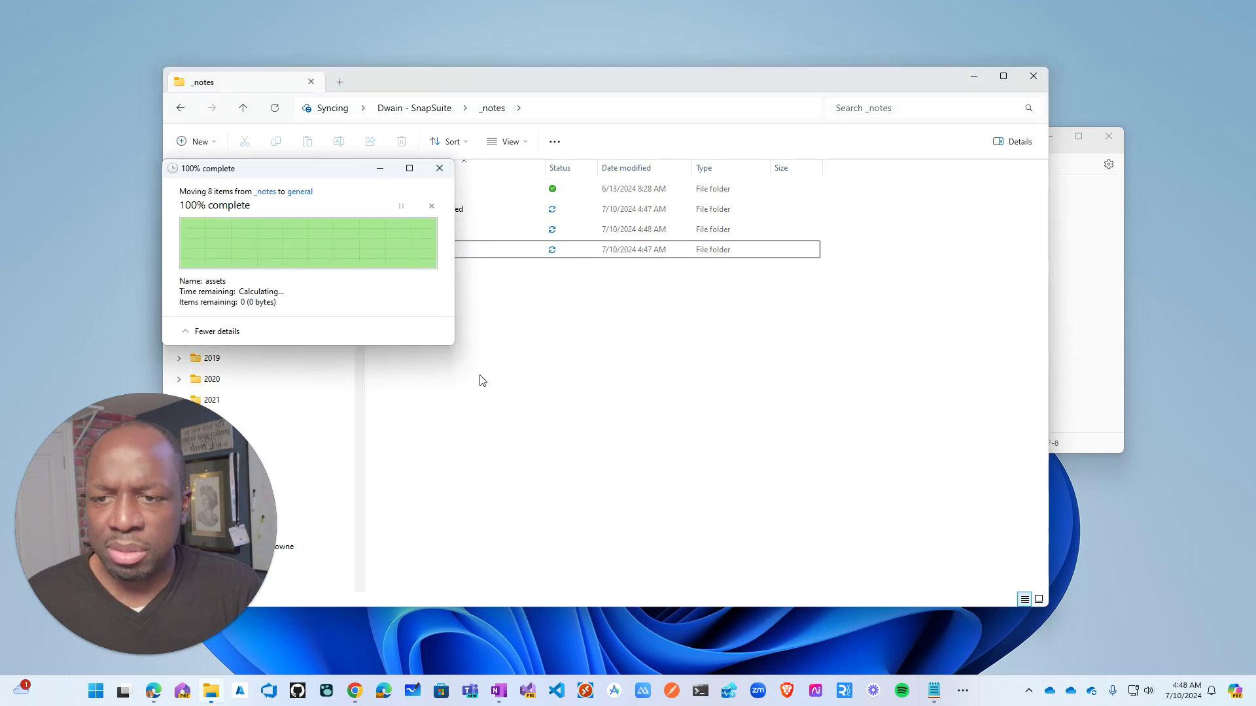
click(415, 109)
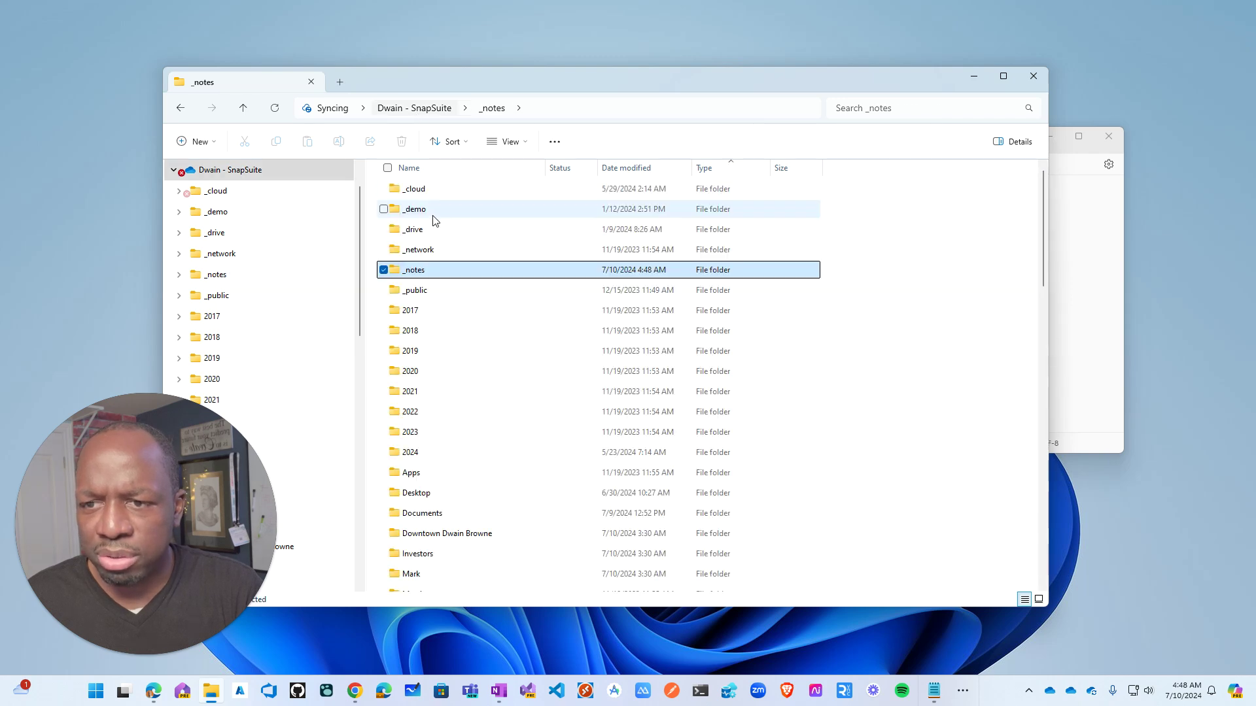
double_click(396, 271)
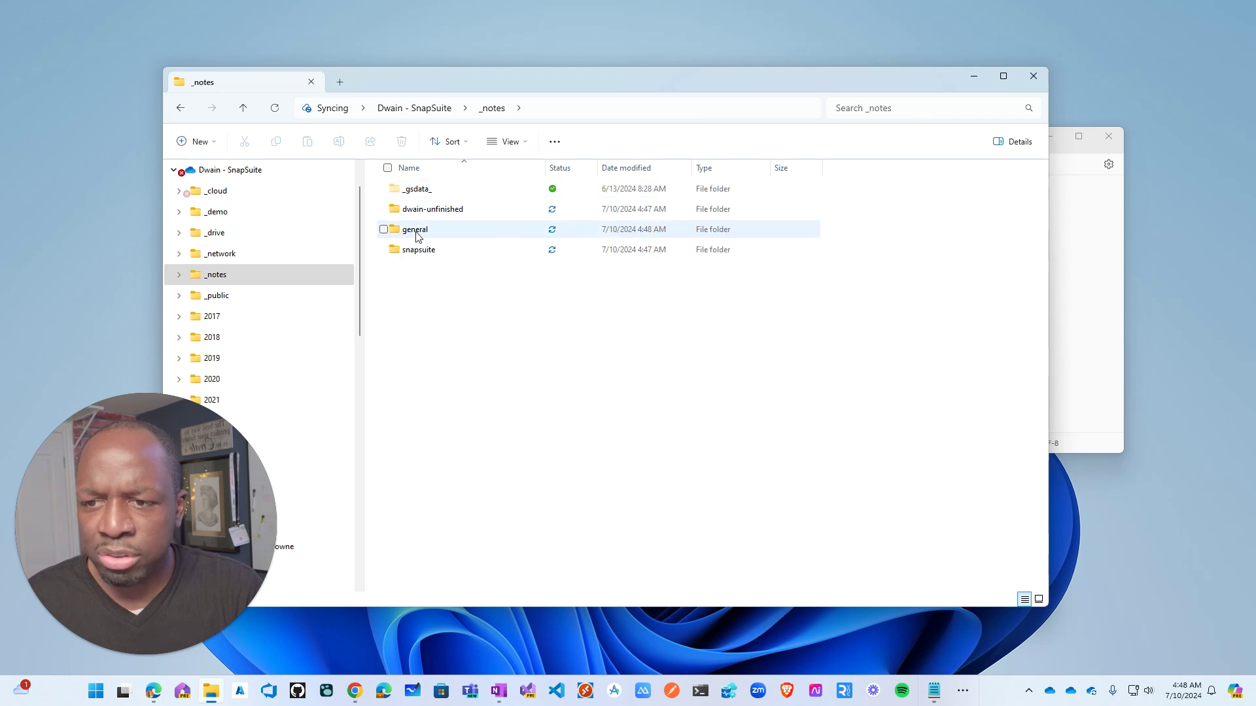
- Switch to Logseq and skim the _notes journal from July back to early June 2024 for remaining entries
click(330, 688)
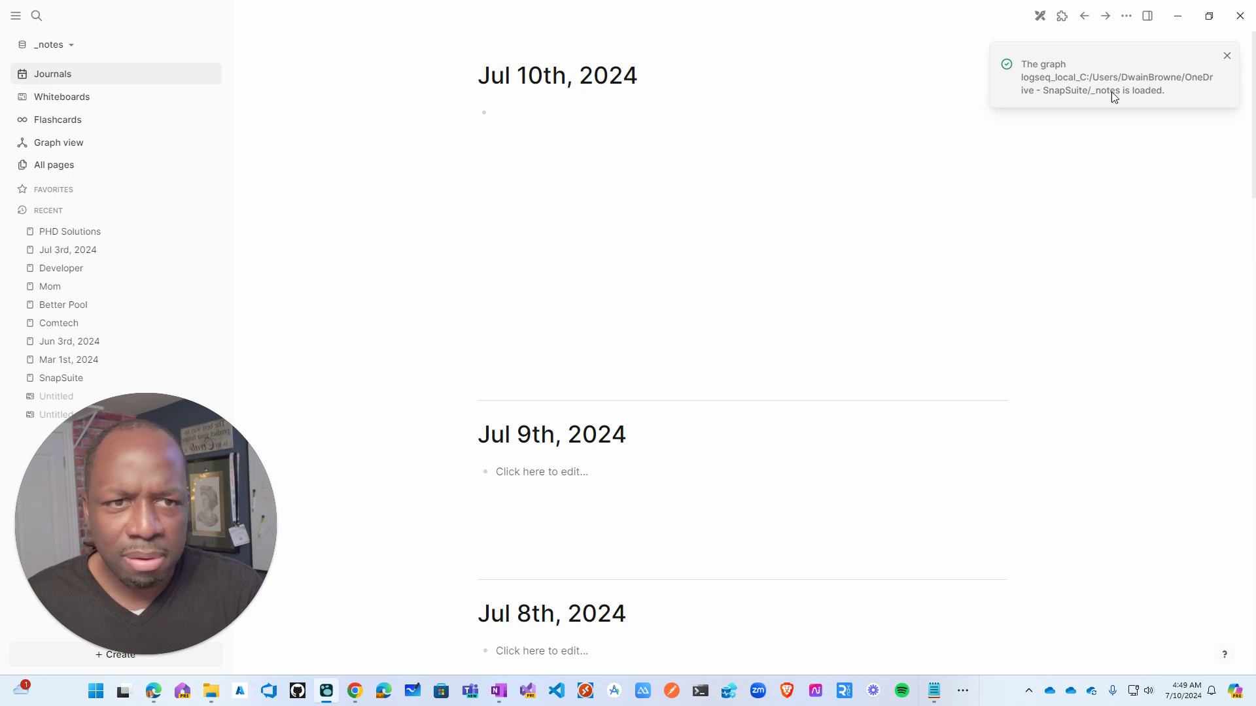
scroll(852, 157, down, 20)
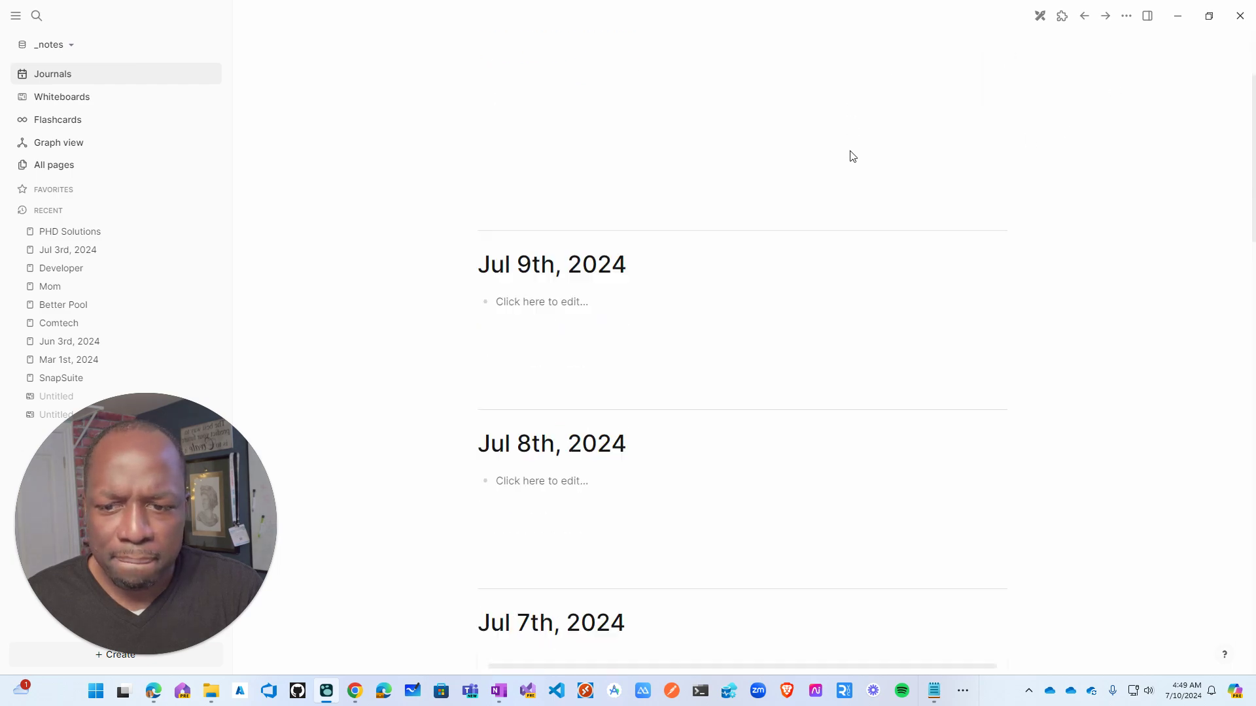
scroll(709, 340, down, 20)
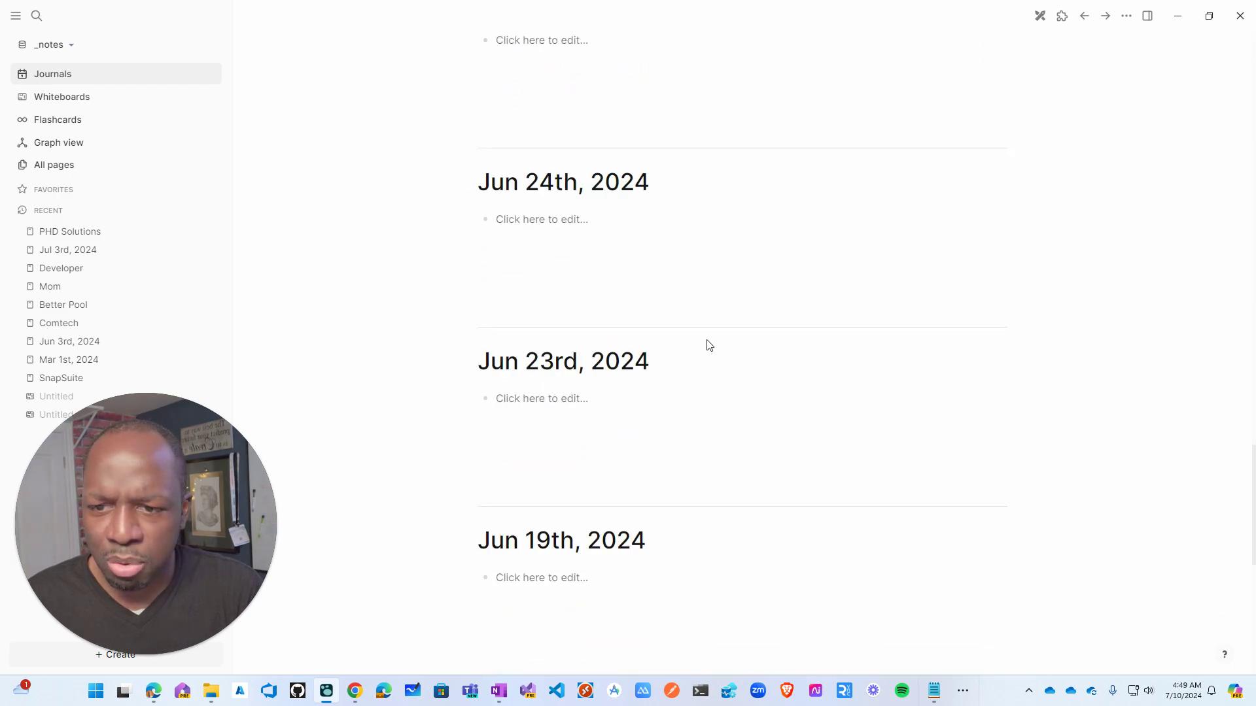
scroll(712, 335, down, 20)
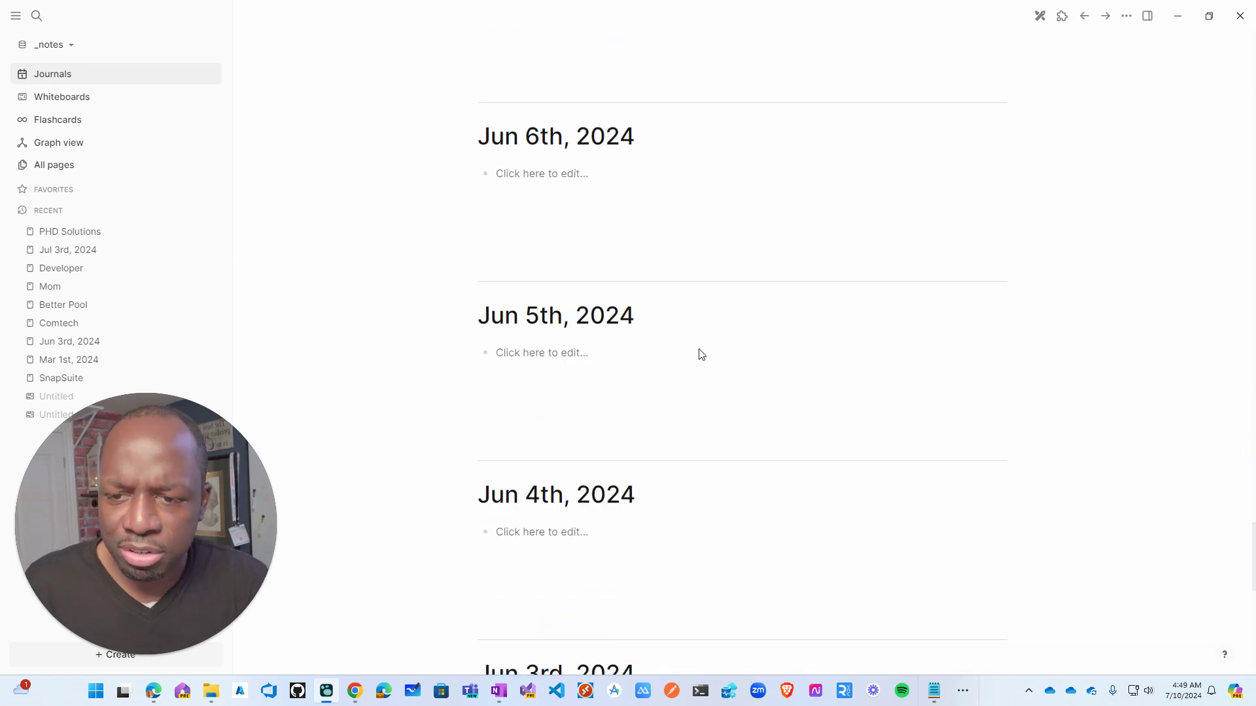
scroll(908, 362, up, 20)
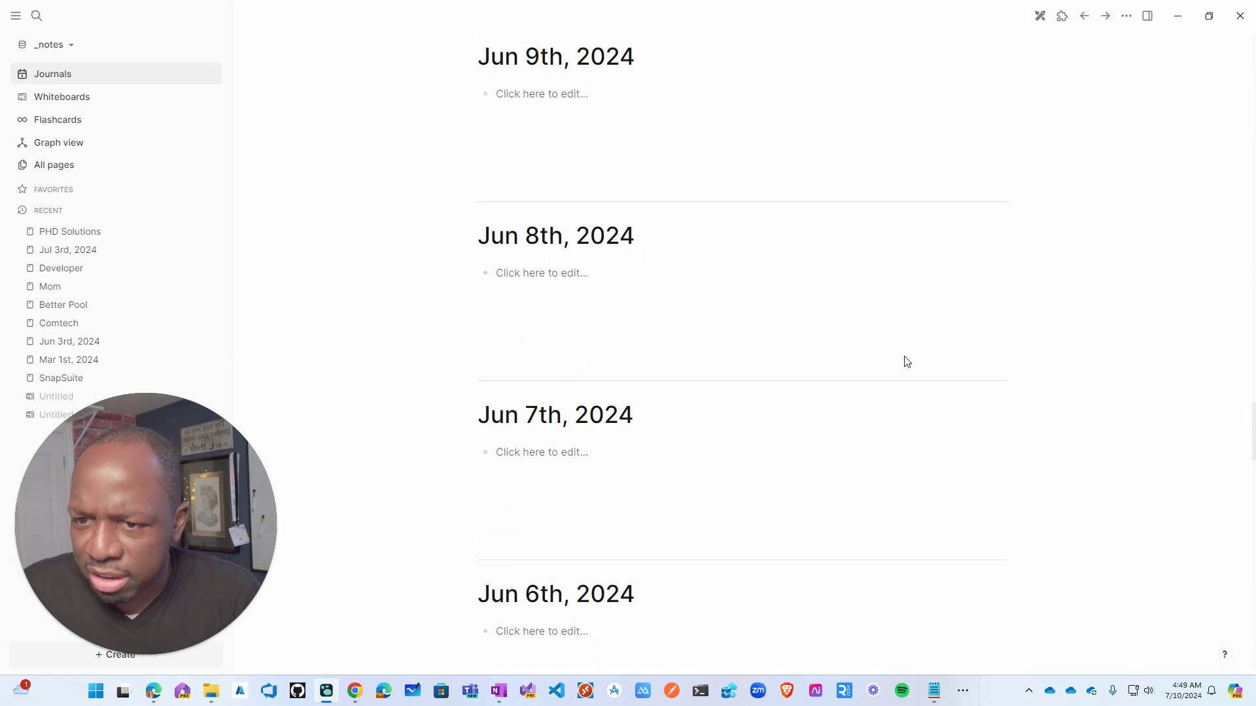
click(924, 372)
scroll(1088, 443, up, 6)
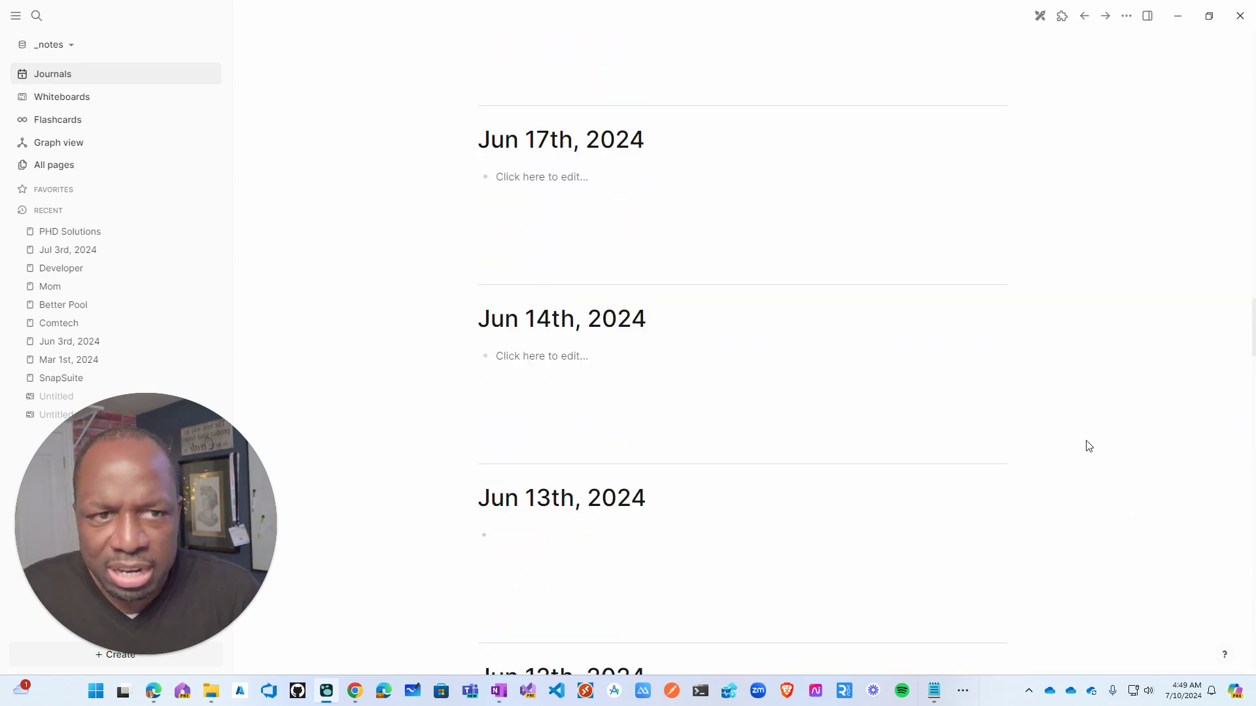
- Check the PHD Solutions, Jul 3rd, 2024, Better Pool, Comtech and Jun 3rd, 2024 pages for remaining content
click(71, 235)
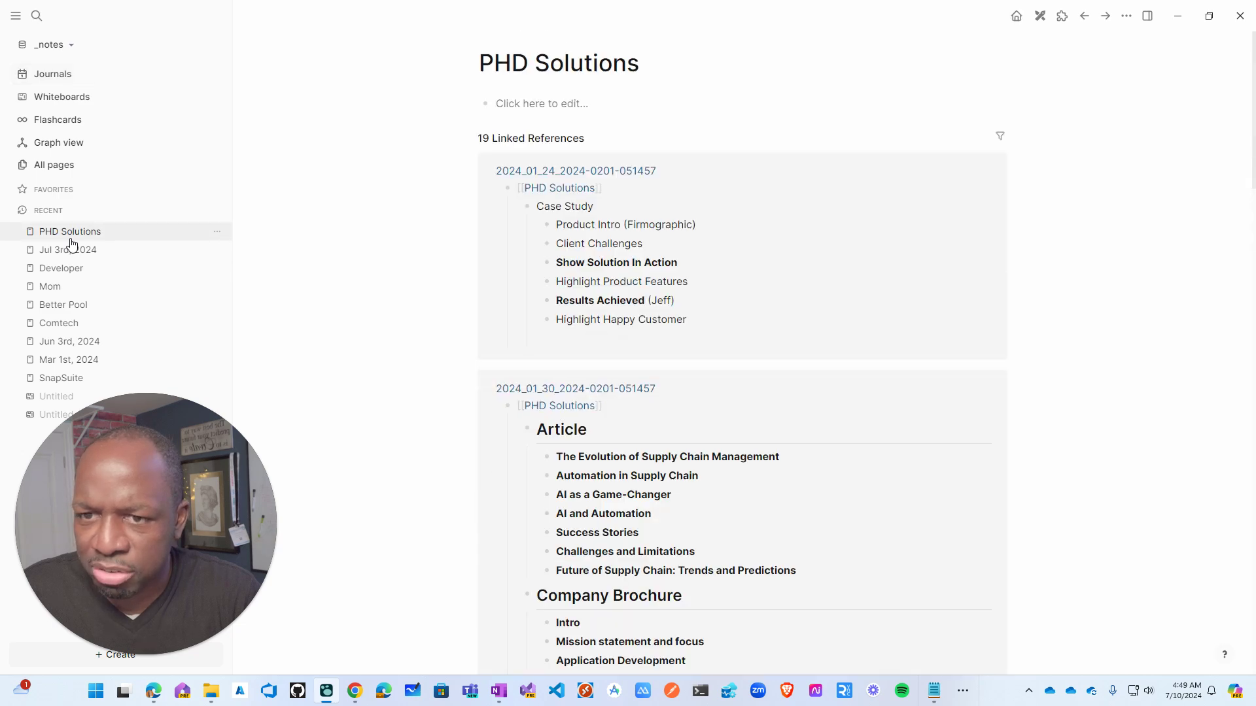
scroll(480, 263, down, 14)
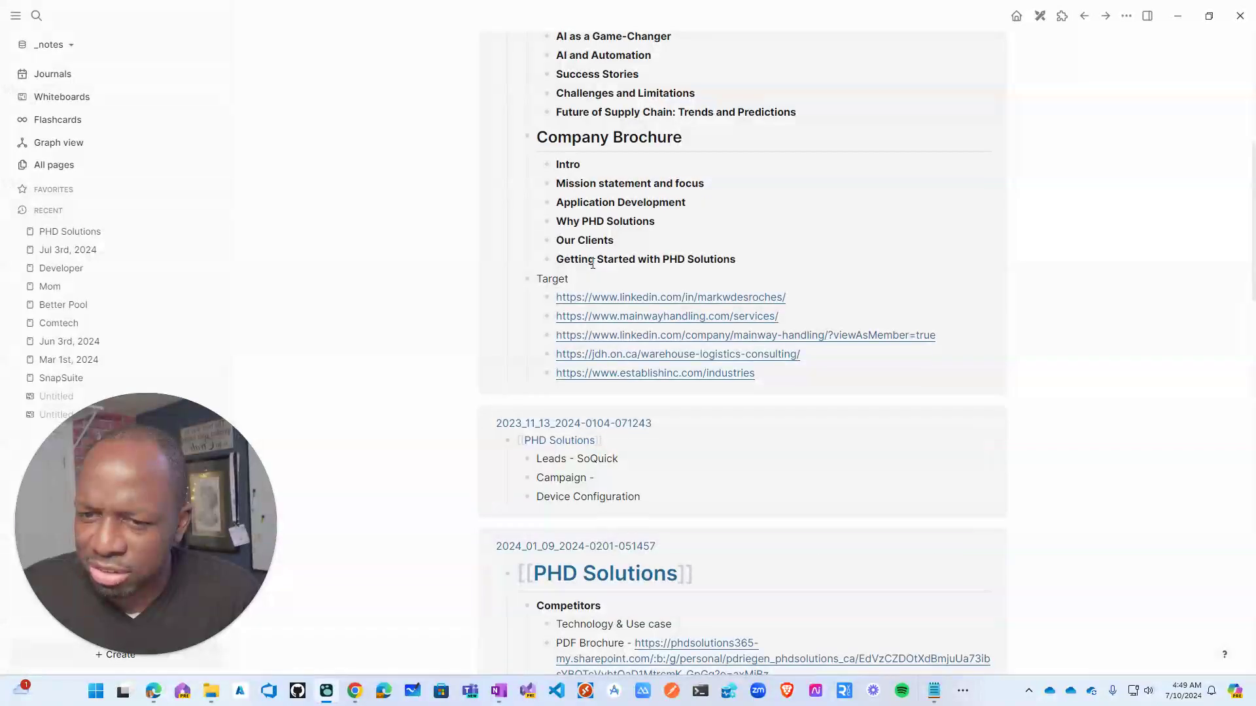
click(77, 251)
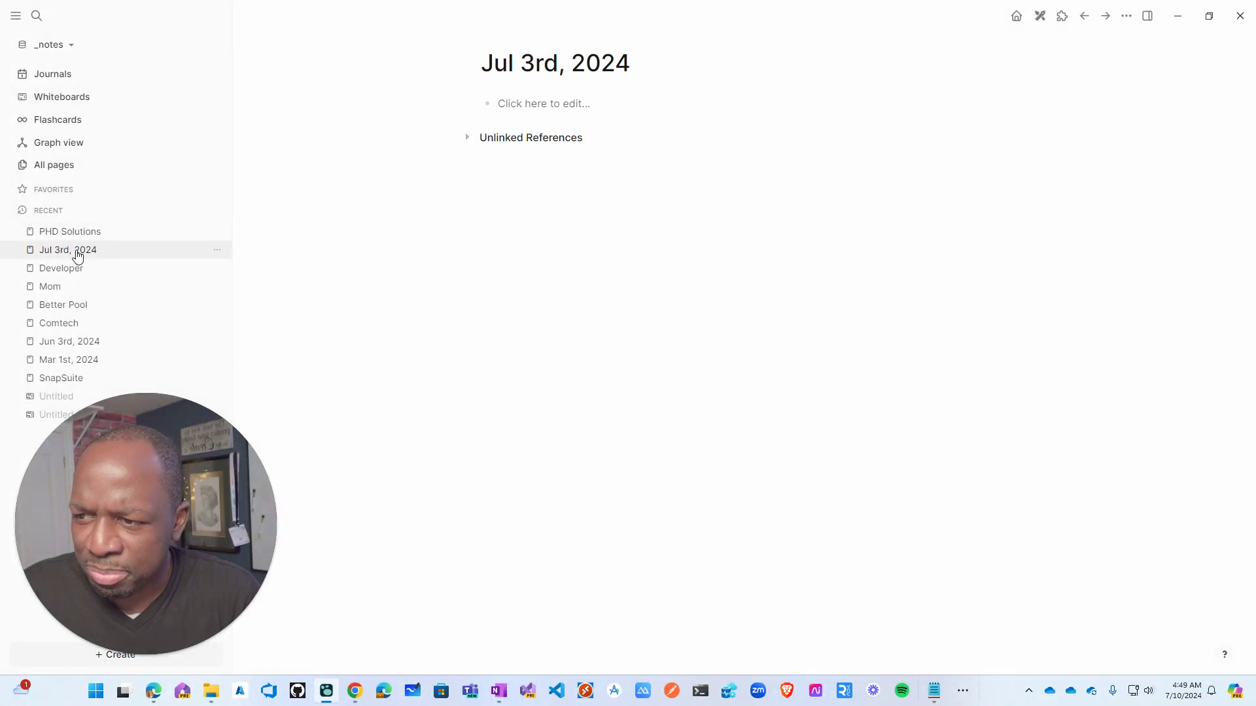
click(56, 307)
click(59, 323)
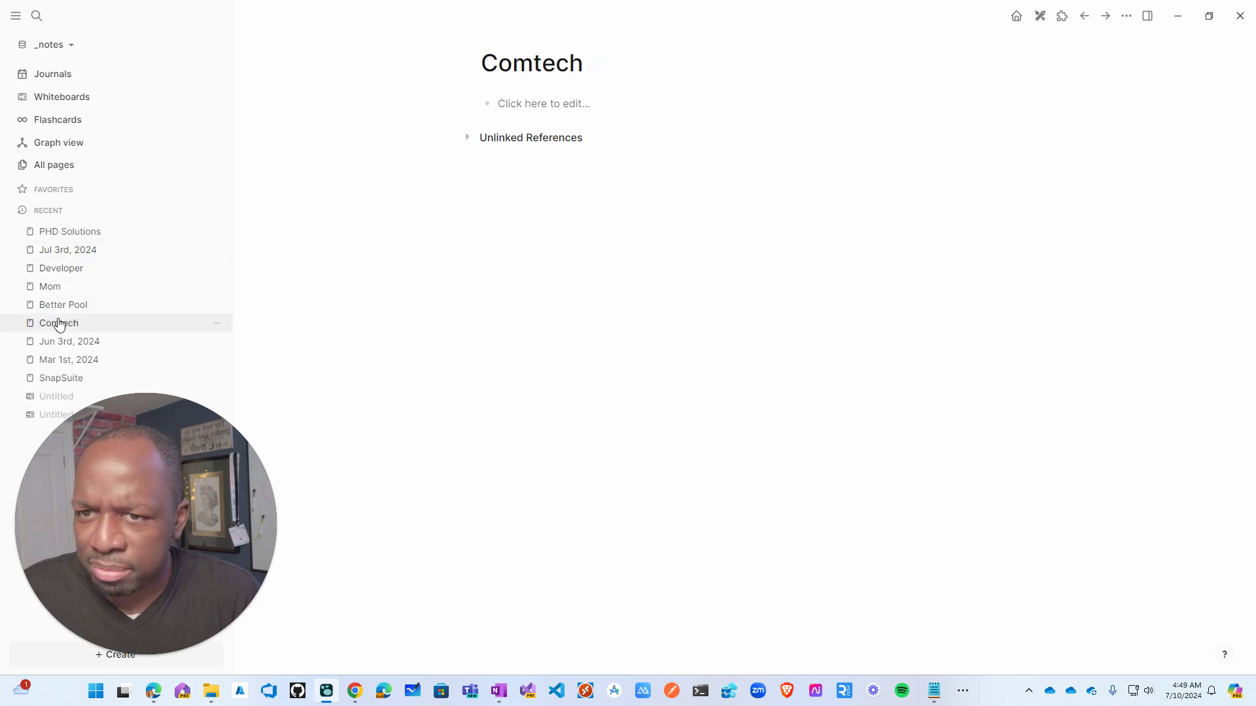
click(63, 340)
- Add a new graph from the subfolder ending in "-unfinished" inside the _notes folder
click(69, 46)
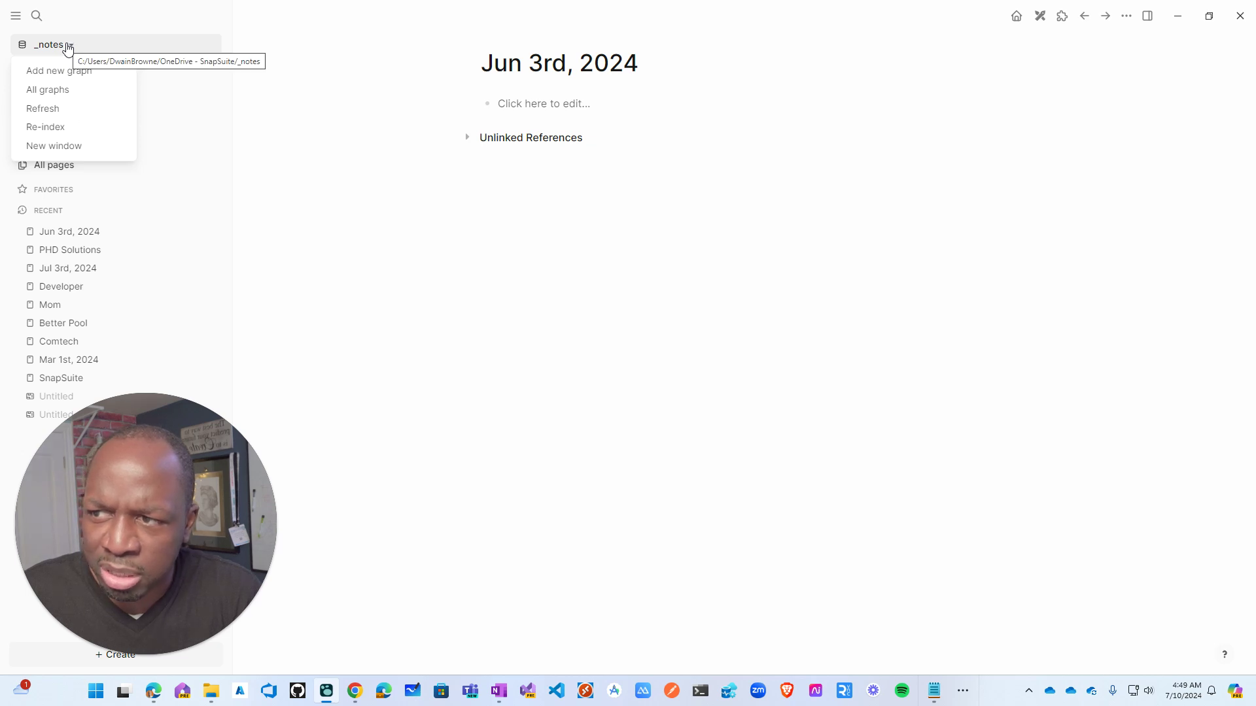
click(15, 17)
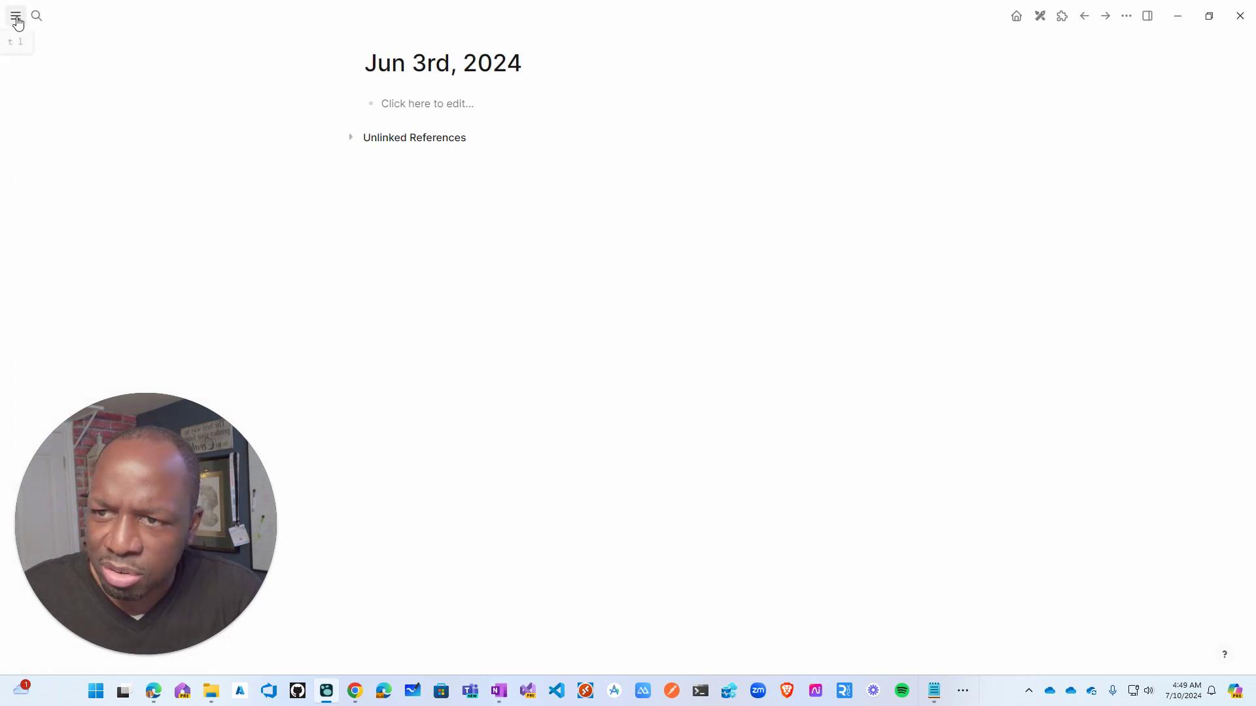
click(17, 18)
click(71, 47)
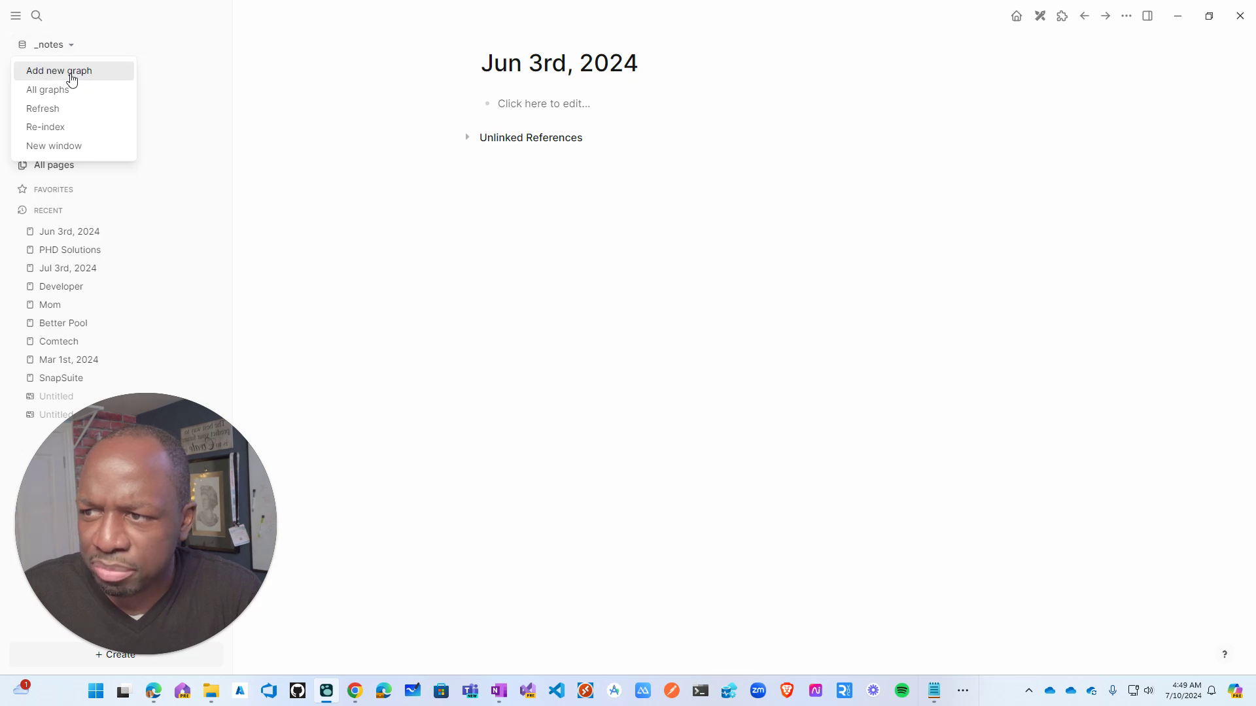
click(72, 78)
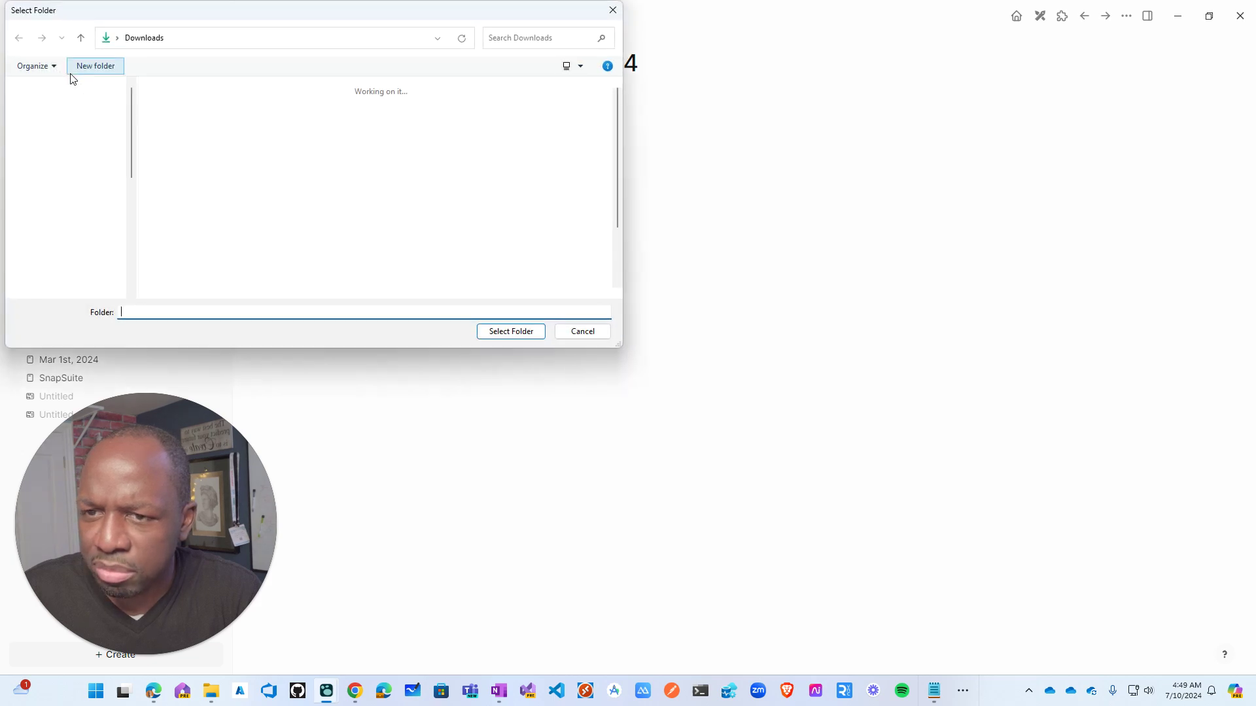
drag(211, 21, 501, 124)
scroll(359, 238, up, 10)
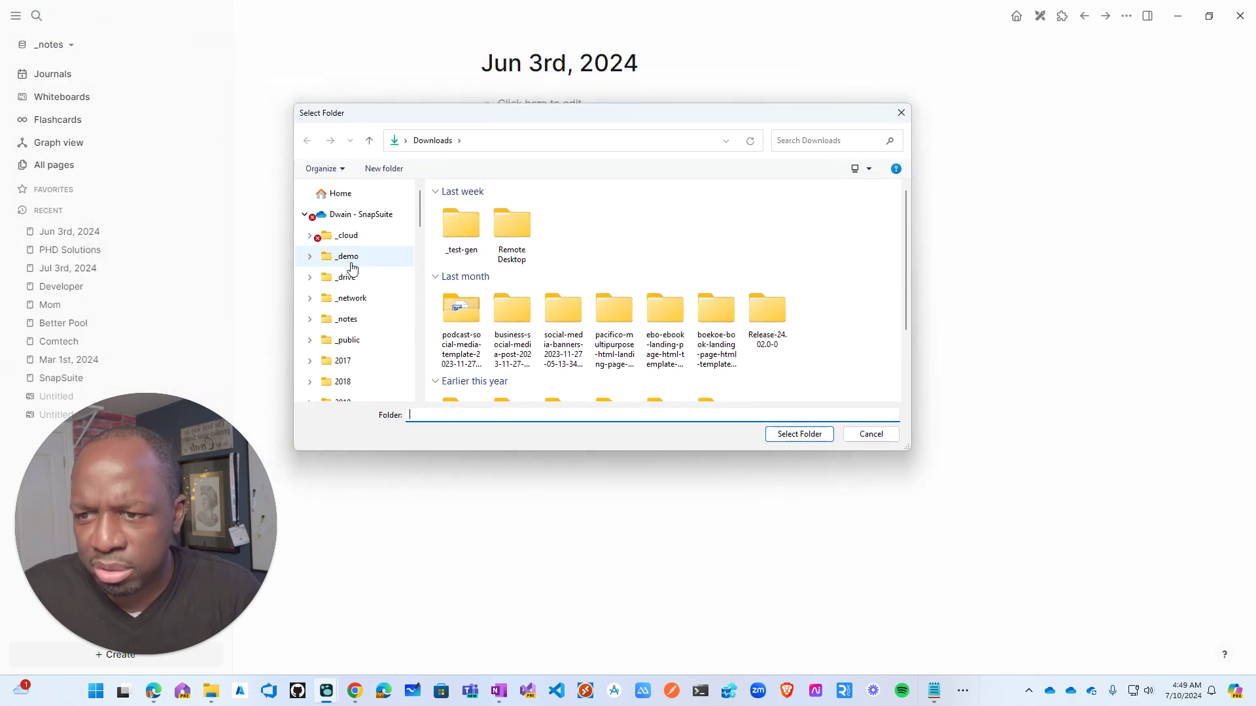
click(346, 321)
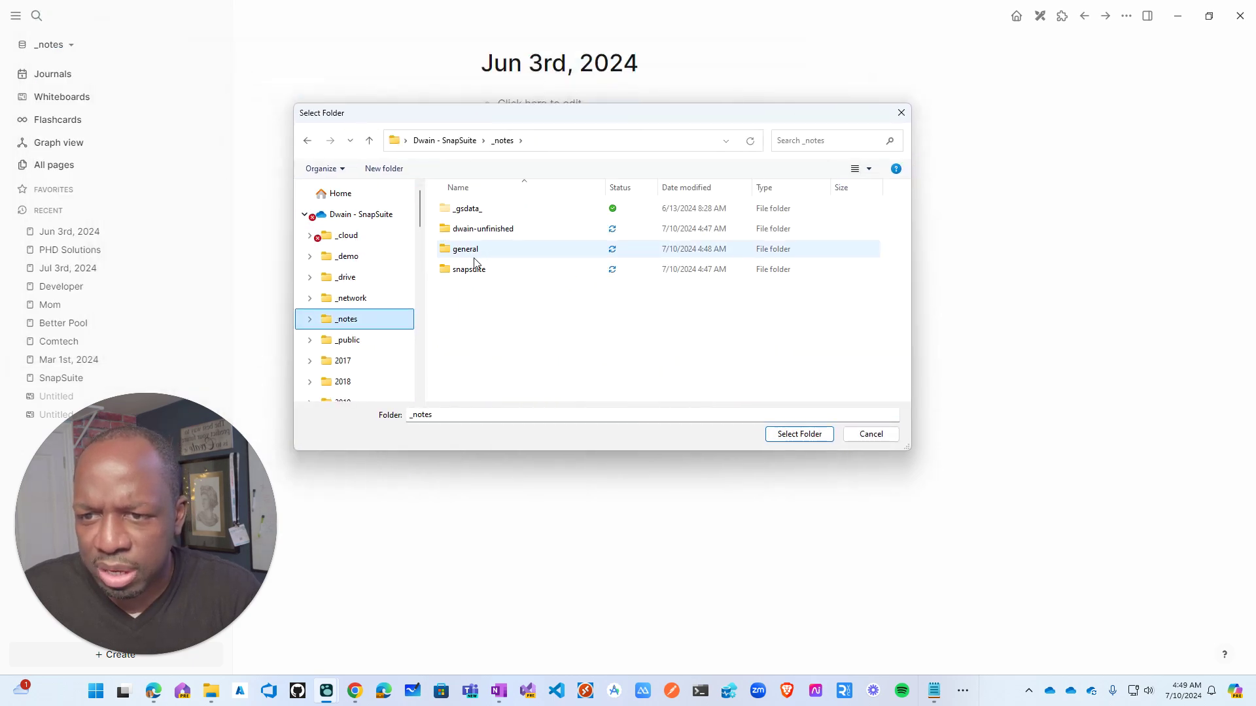
double_click(481, 235)
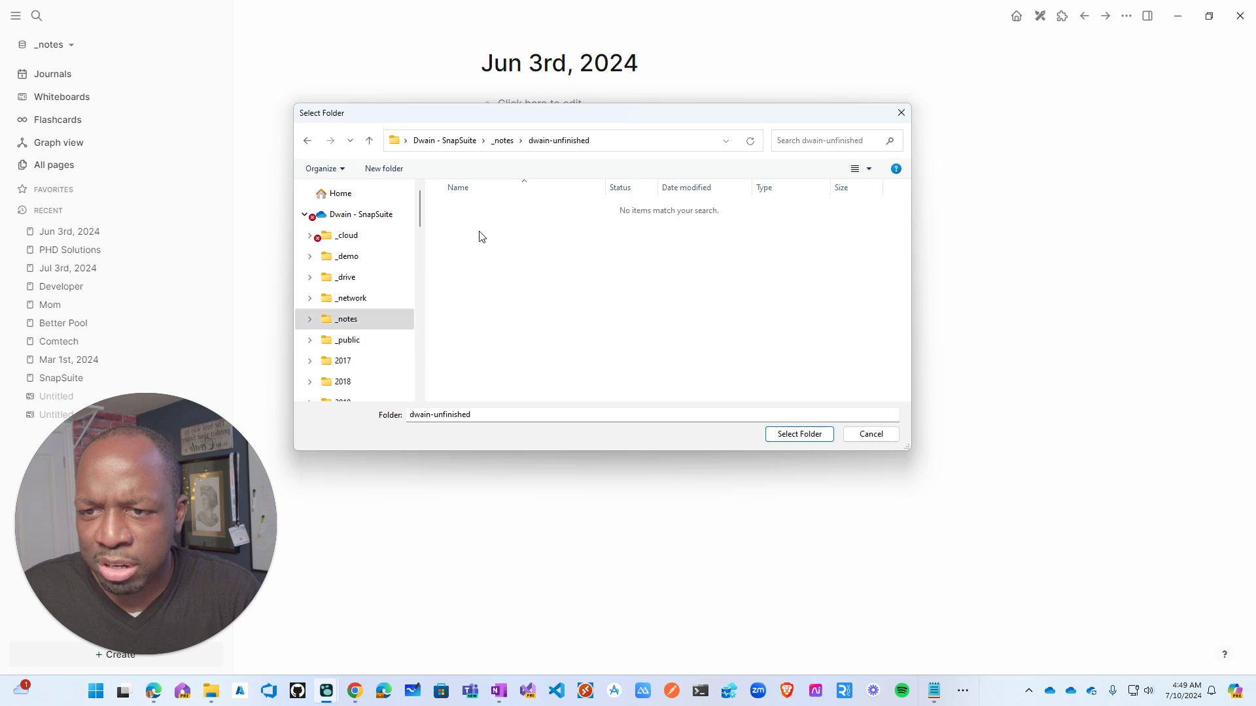
click(796, 434)
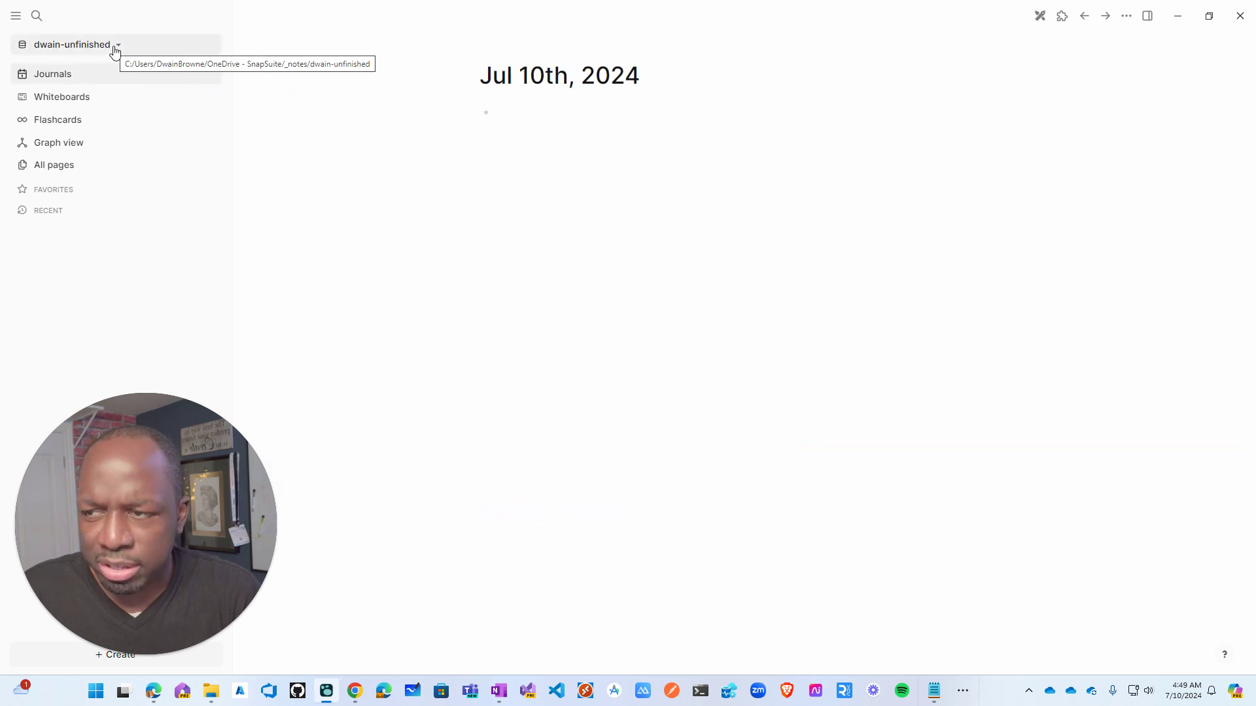
- Write "Hey Here are my notes" in the new graph's Jul 10th, 2024 journal, and switch back to the _notes graph
click(495, 128)
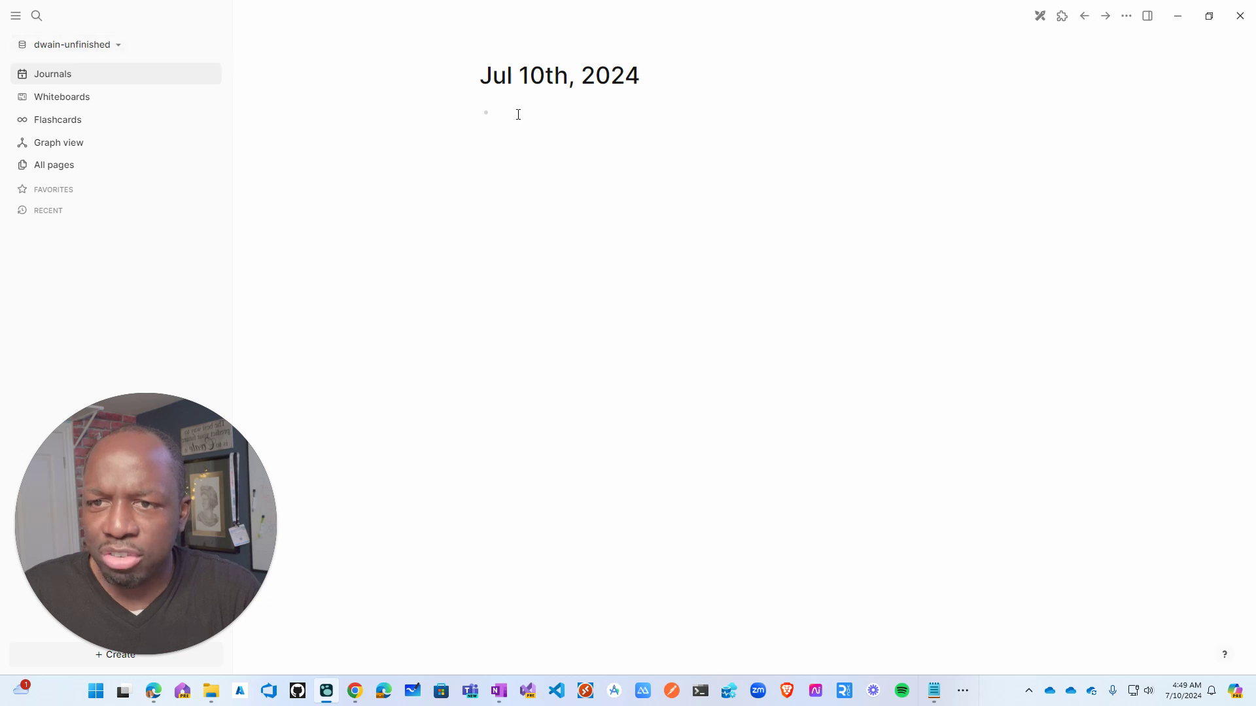
text(M)
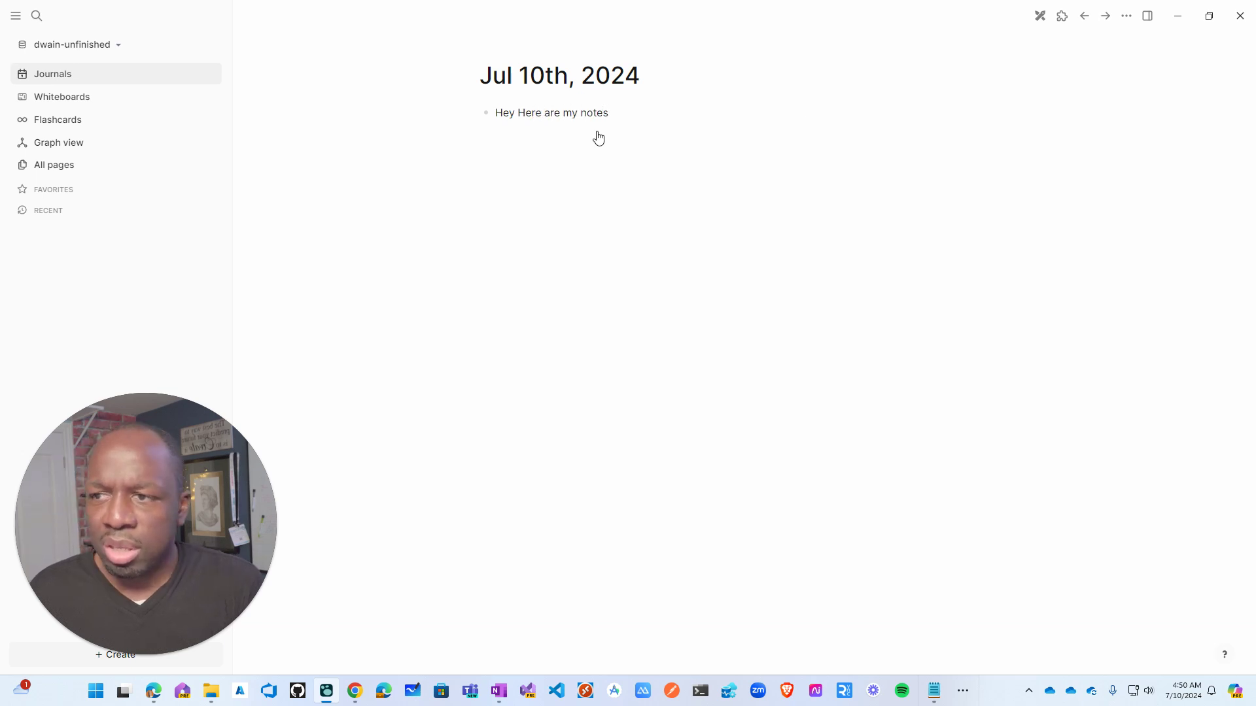
click(79, 47)
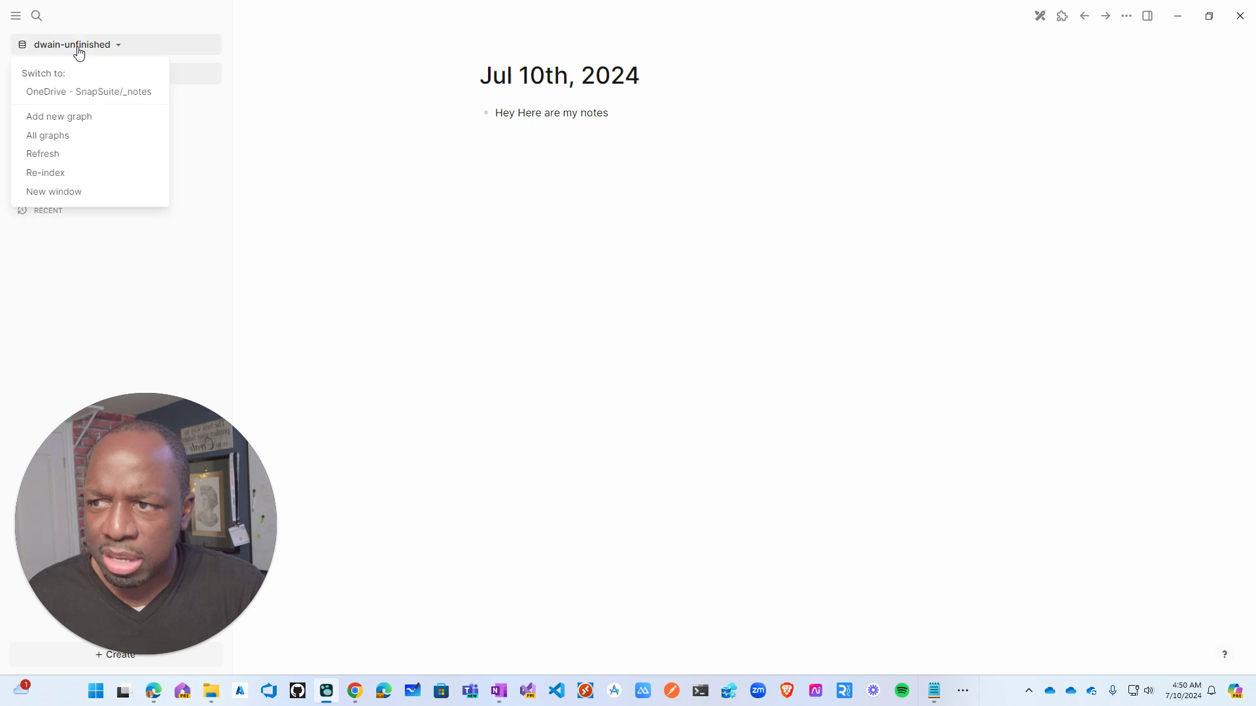
click(98, 92)
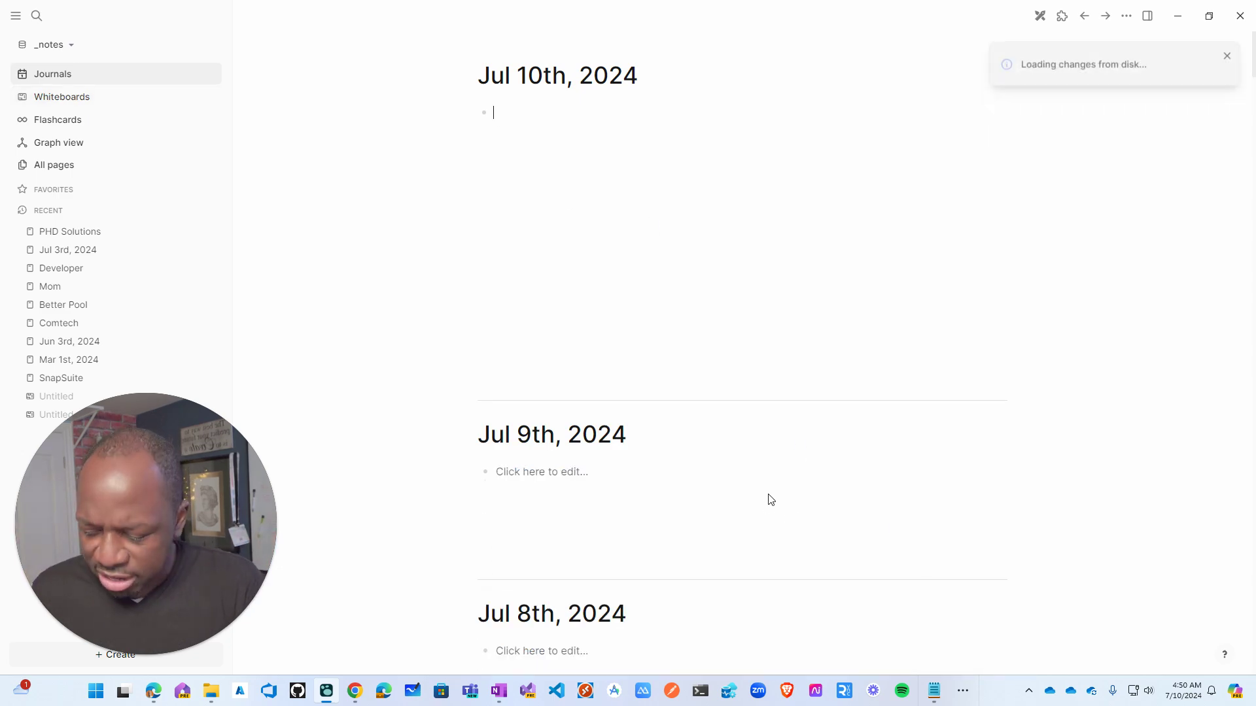
- Switch to OneNote to look at how its notebooks are divided by year and company, and return to Logseq
key(alt+Tab)
key(alt+Tab)
key(alt+Tab)
key(alt+Tab)
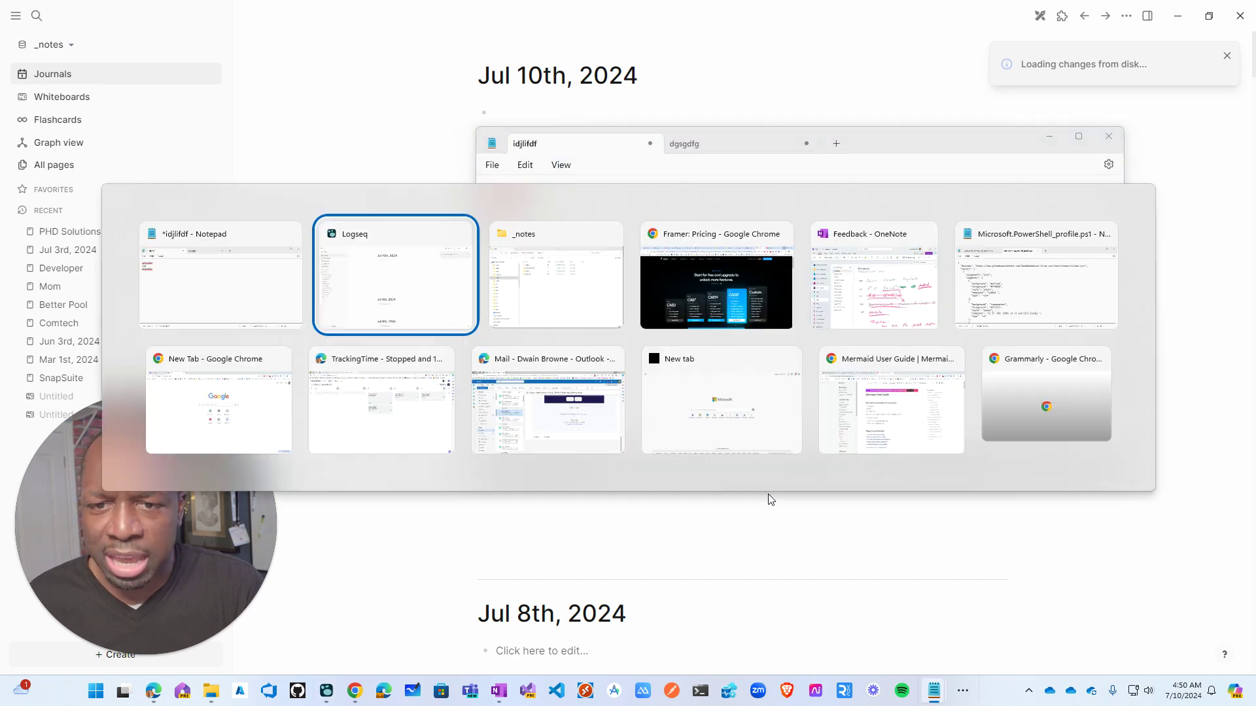
key(alt+Tab)
key(alt+Tab)
key(alt+Tab)
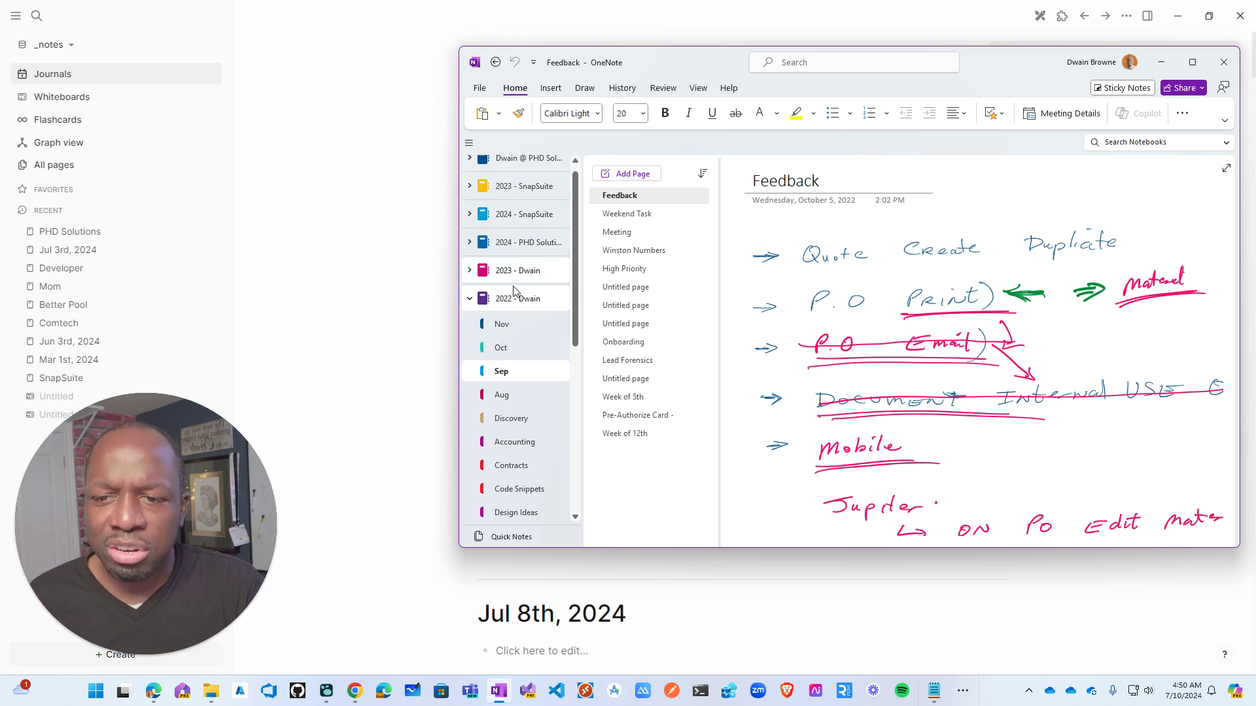
click(1159, 66)
click(412, 152)
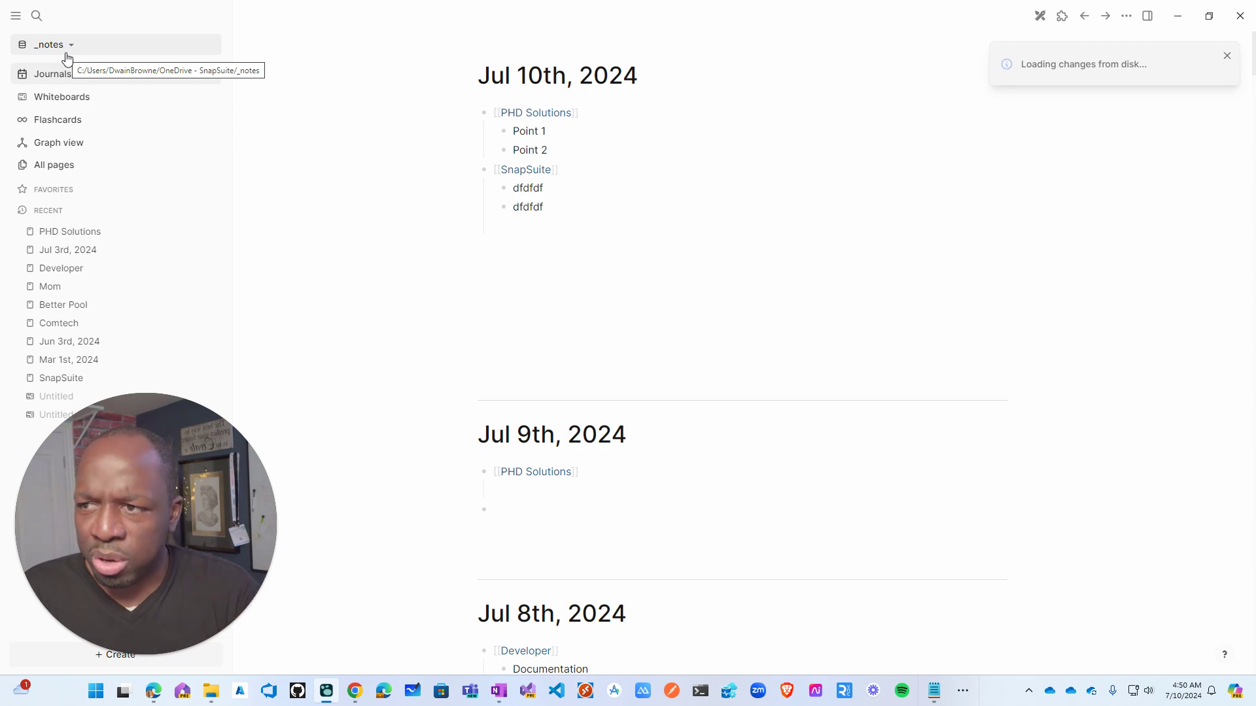
- Look through the reloaded _notes journal from Jul 10th back to Jul 6th, 2024
scroll(673, 289, down, 10)
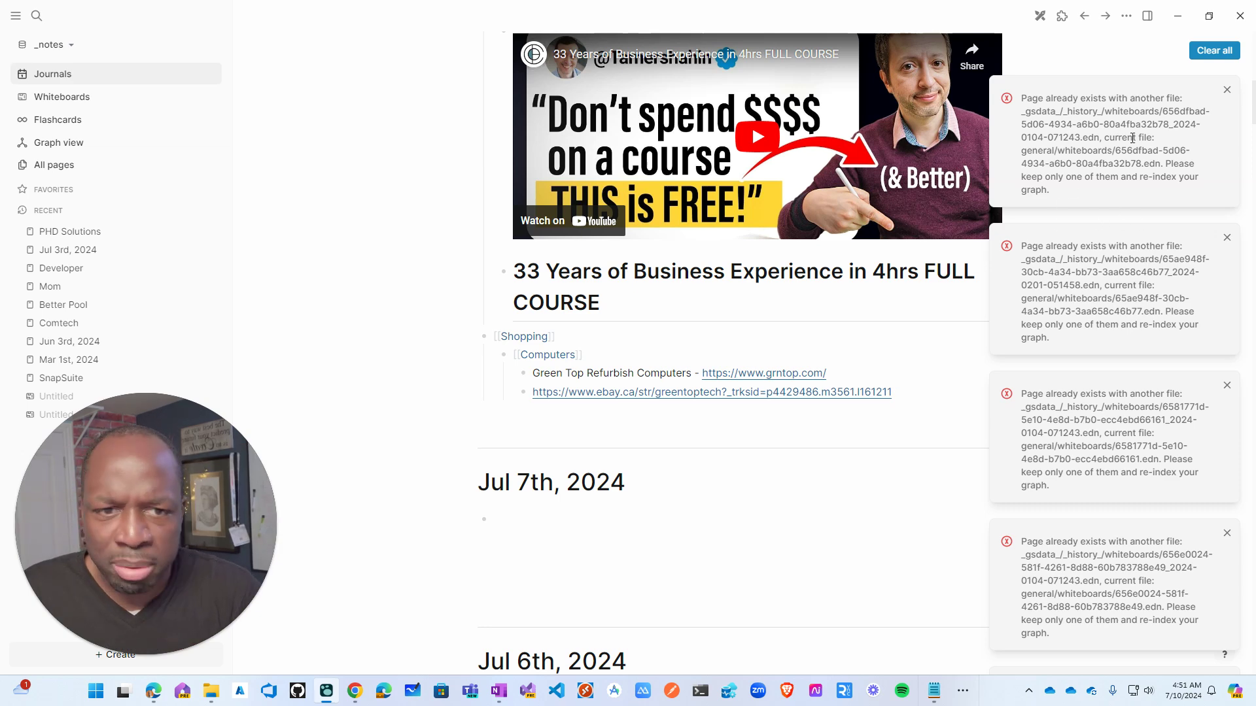
click(1029, 691)
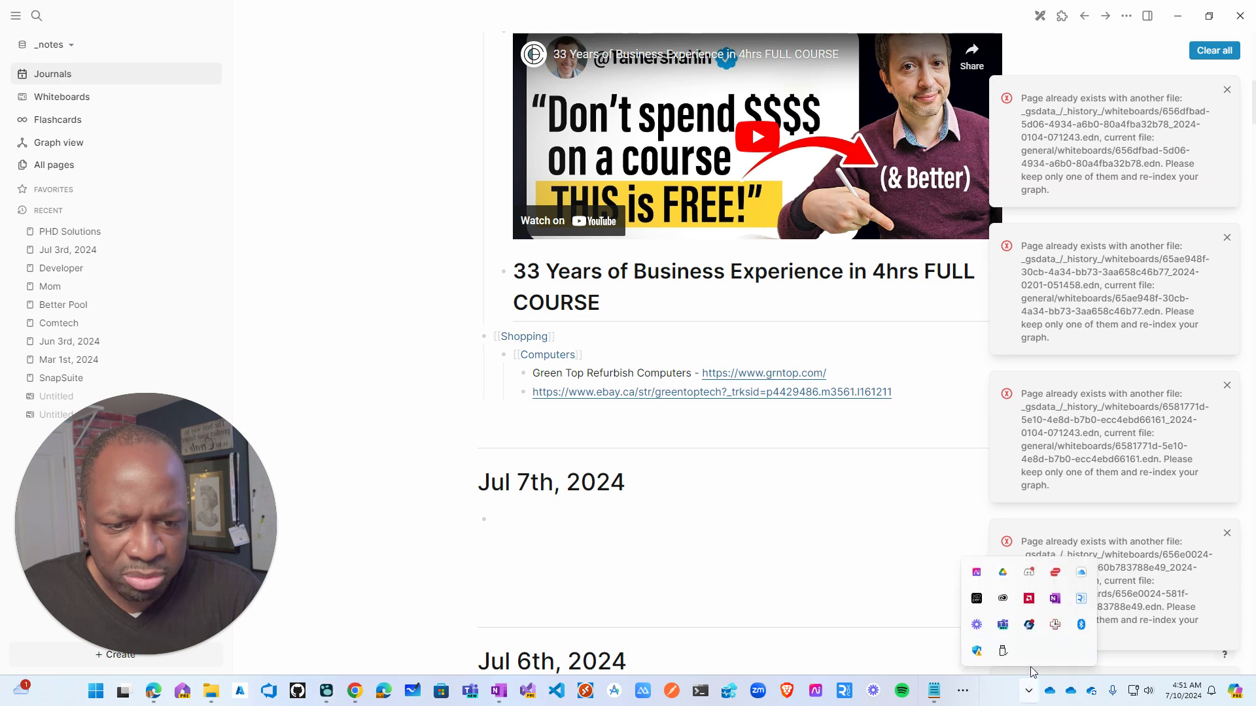
click(396, 419)
scroll(399, 401, up, 10)
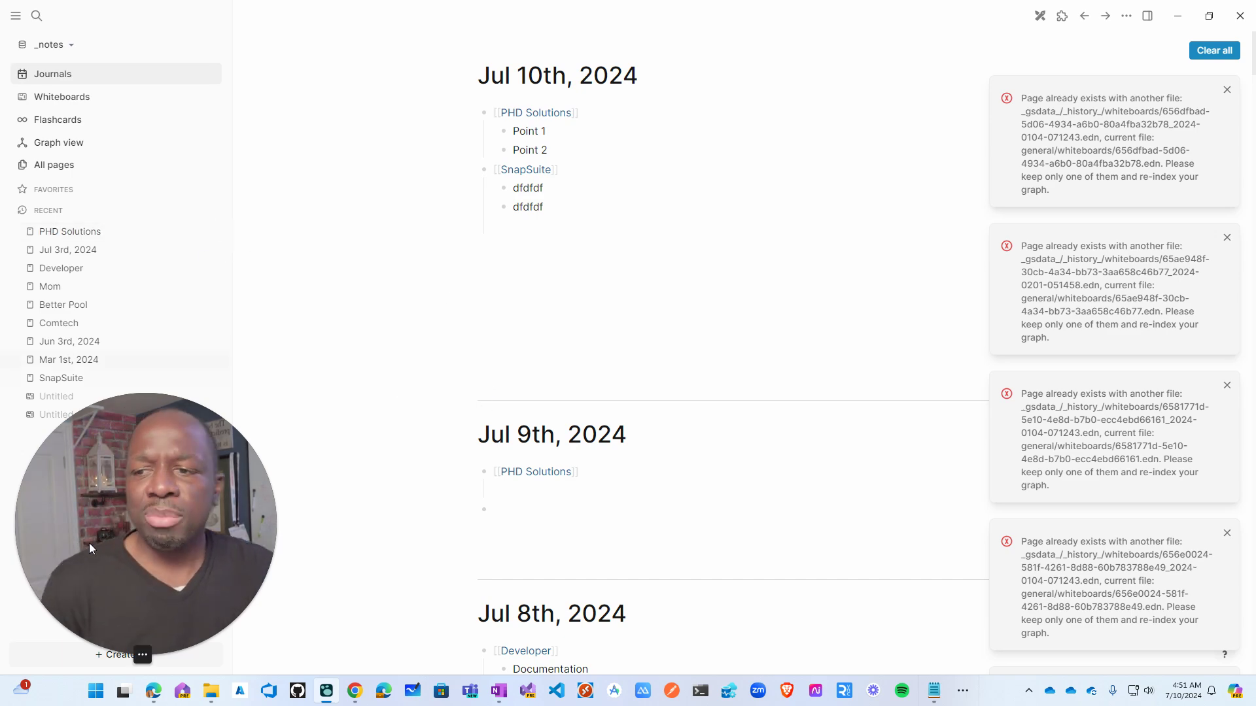
click(153, 534)
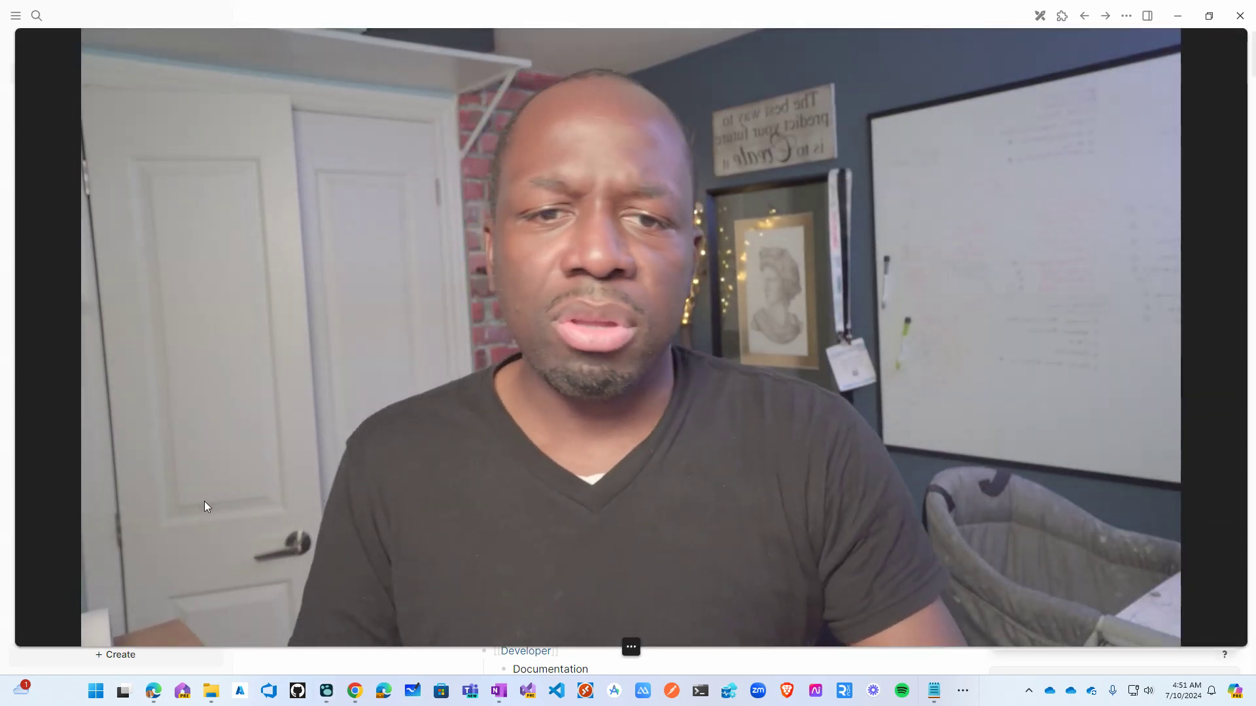